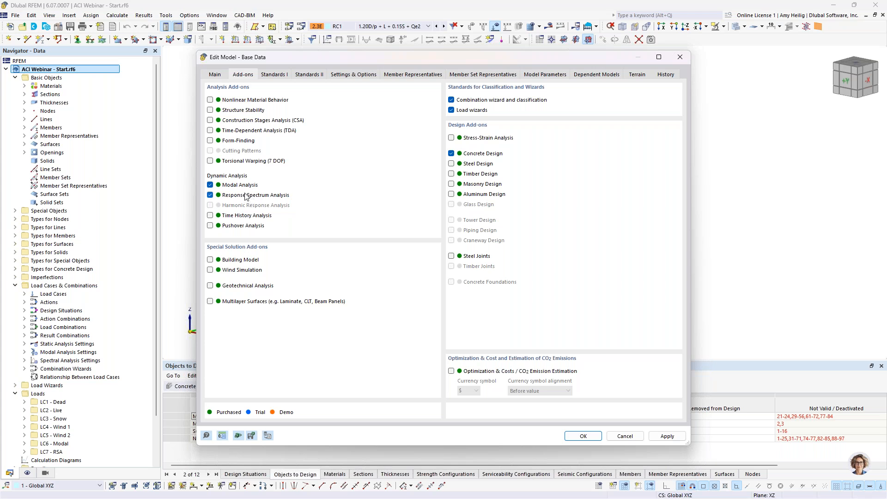
Review the available standards for load combinations and concrete design in the model's base data, discarding any changes
left_click(275, 74)
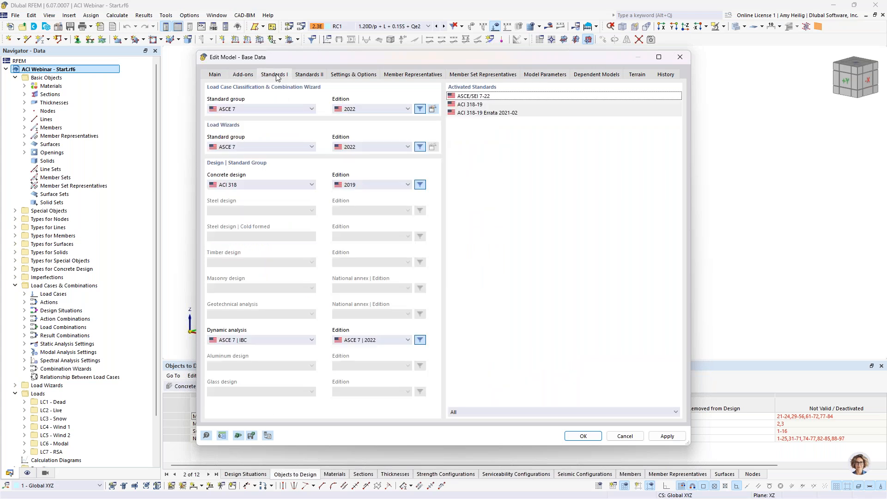
left_click(272, 109)
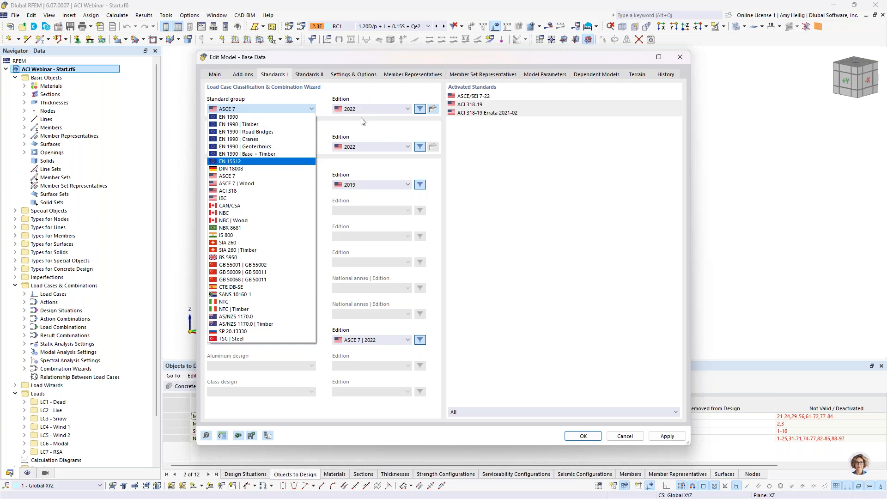
left_click(348, 113)
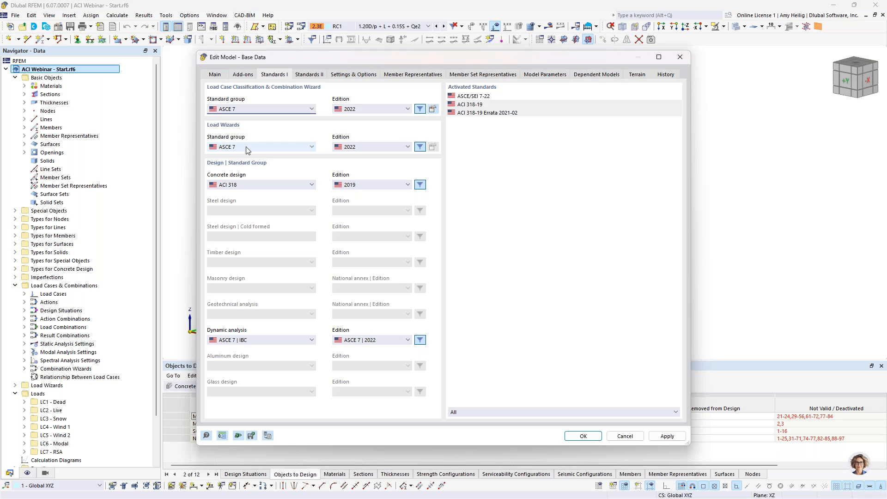
left_click(257, 186)
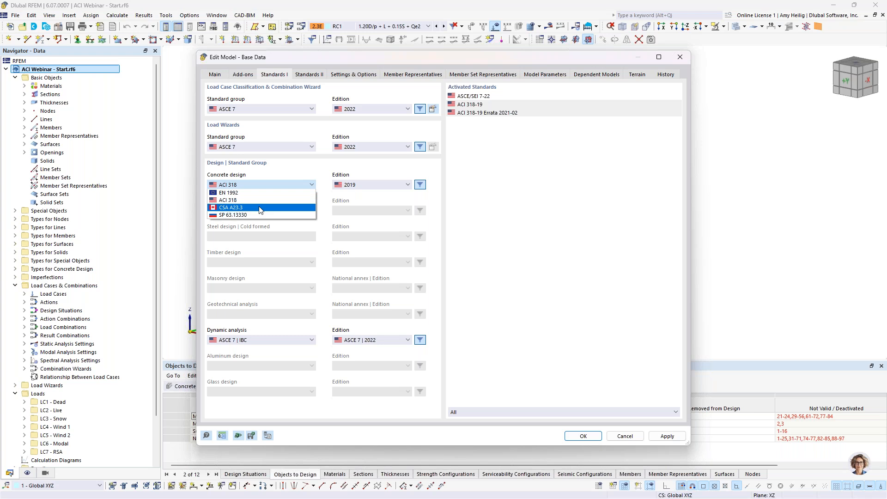
left_click(323, 253)
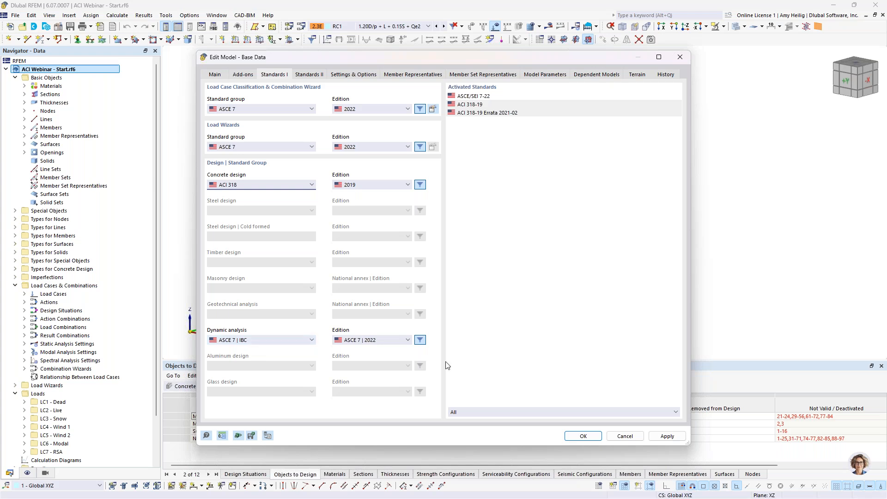
left_click(618, 437)
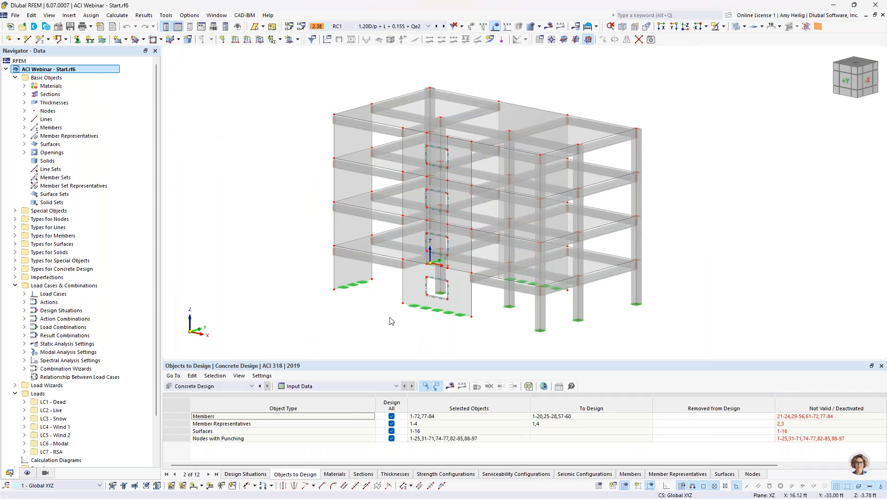
Open the Concrete f'c = 5000 psi material and view its time-dependent properties
middle_click_drag(384, 319, 367, 307)
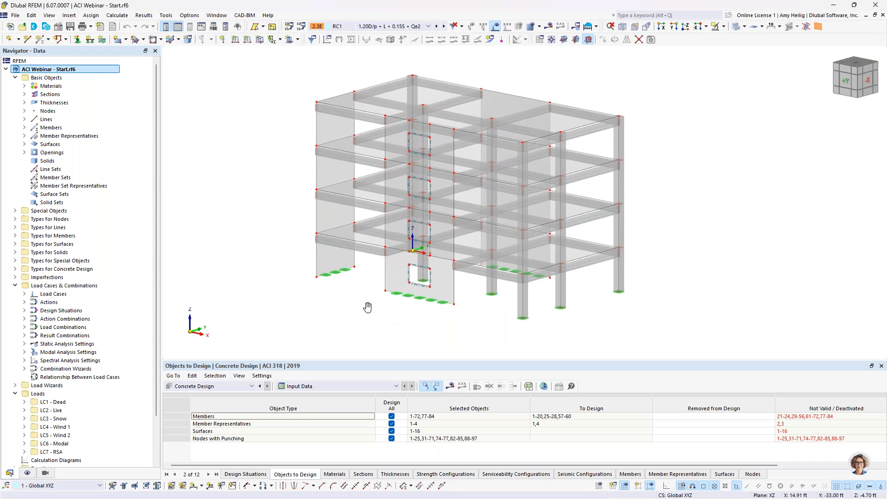
left_click(24, 86)
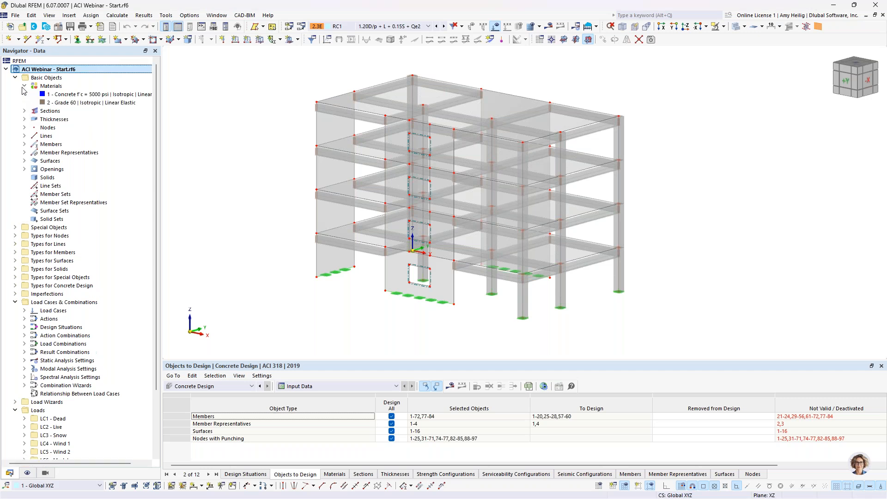
left_click(55, 96)
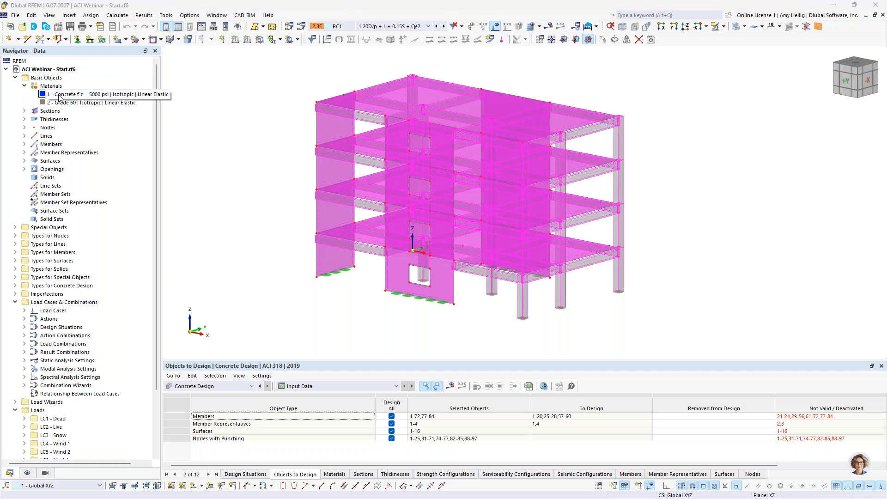
double_click(59, 95)
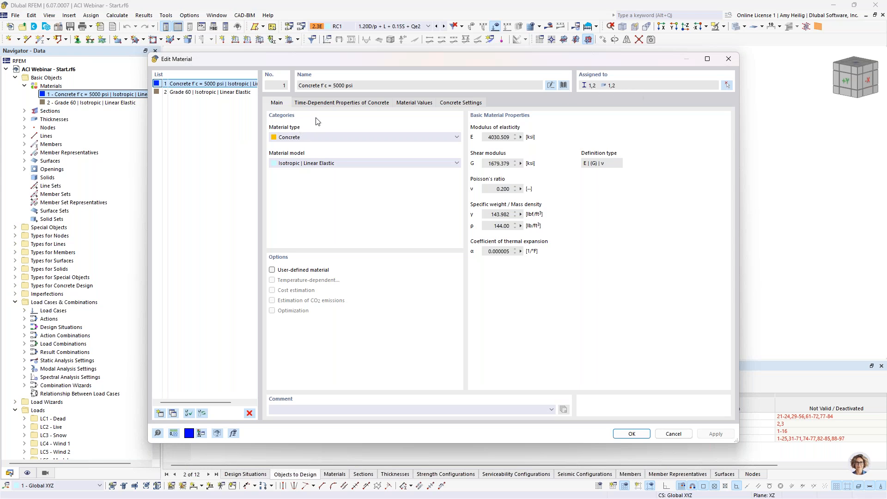
left_click(323, 103)
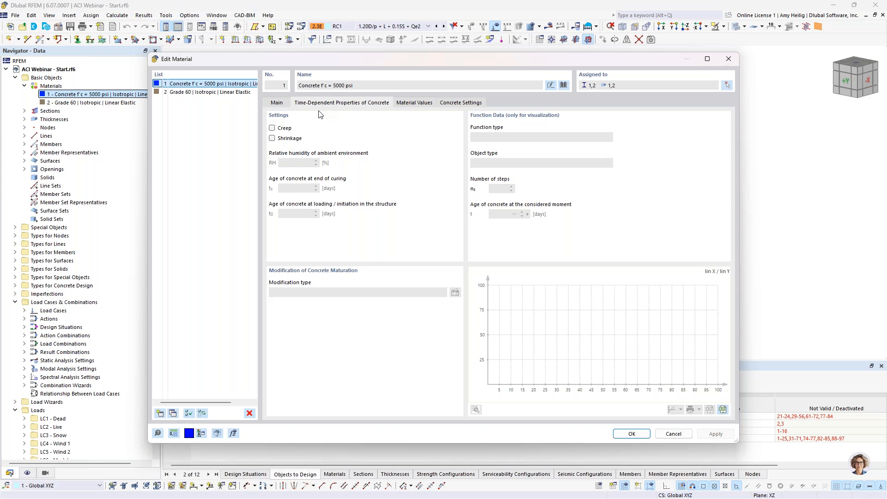
Try shrinkage and creep on the concrete material, deactivate both again and return to its main properties
left_click(272, 139)
left_click(272, 128)
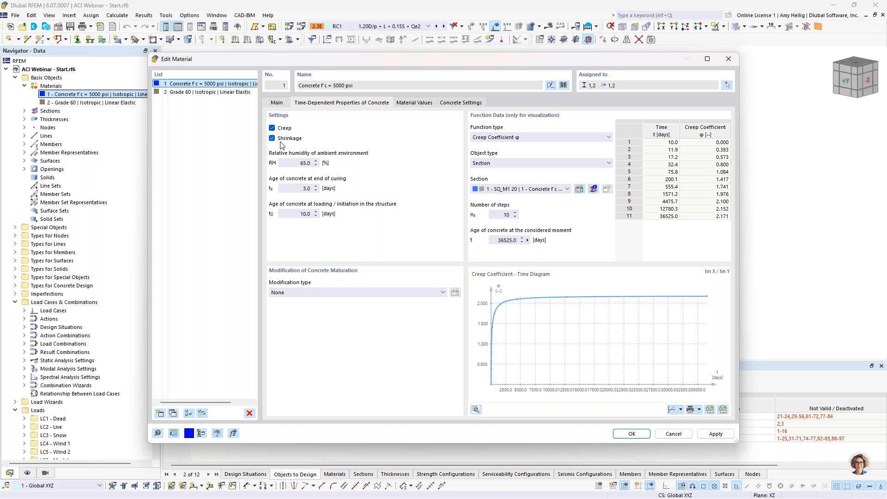
left_click(273, 138)
left_click(272, 128)
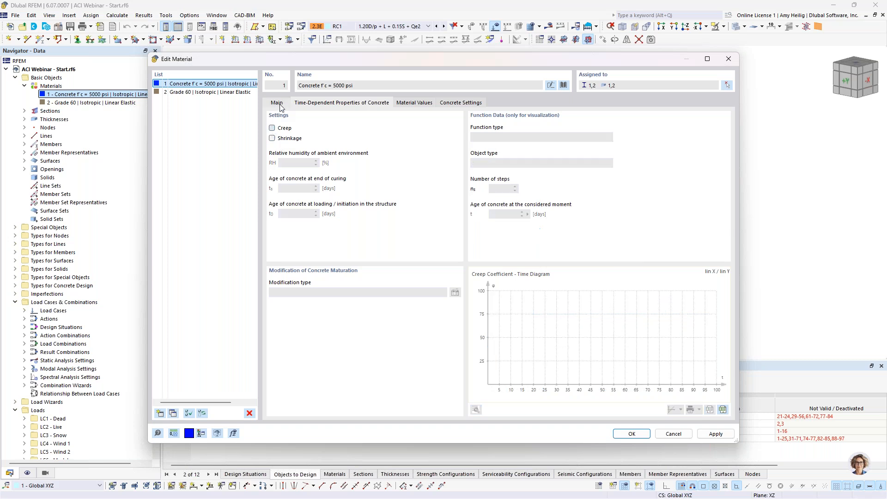
left_click(279, 105)
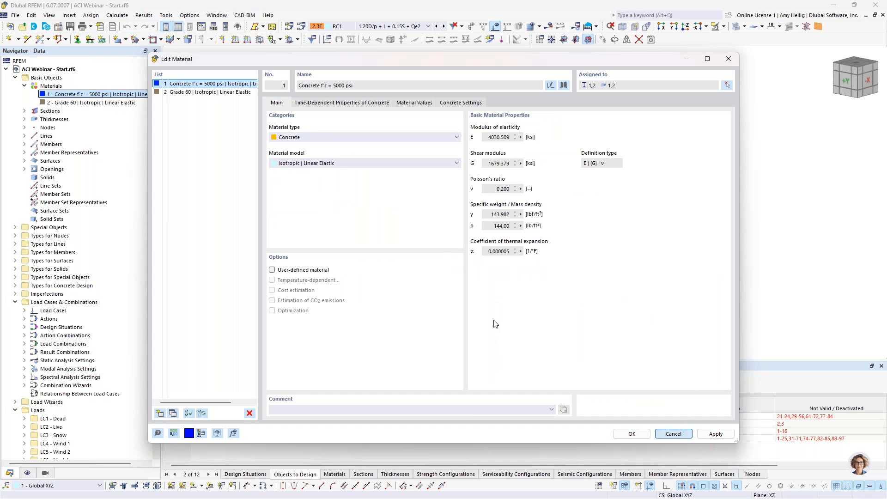
Highlight the members using section SQ_M1 20, followed by those using section R_M1 10/20, in the model
left_click(25, 111)
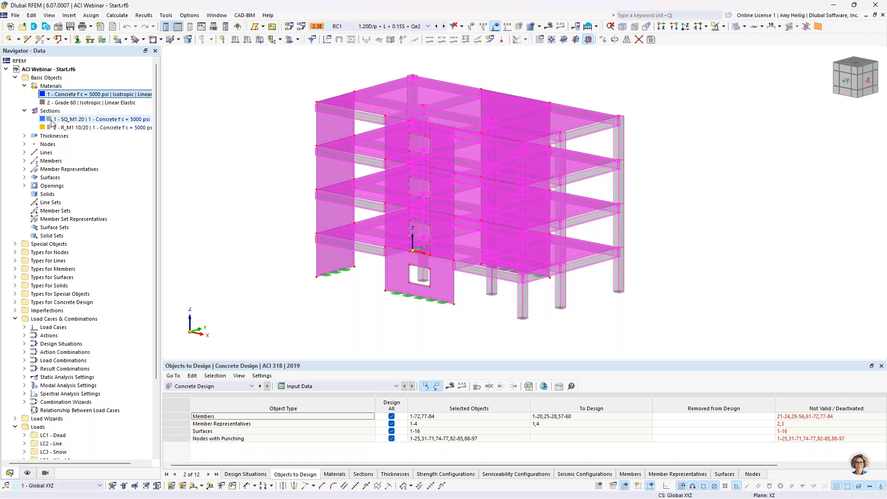
left_click(51, 121)
middle_click_drag(257, 194, 300, 201)
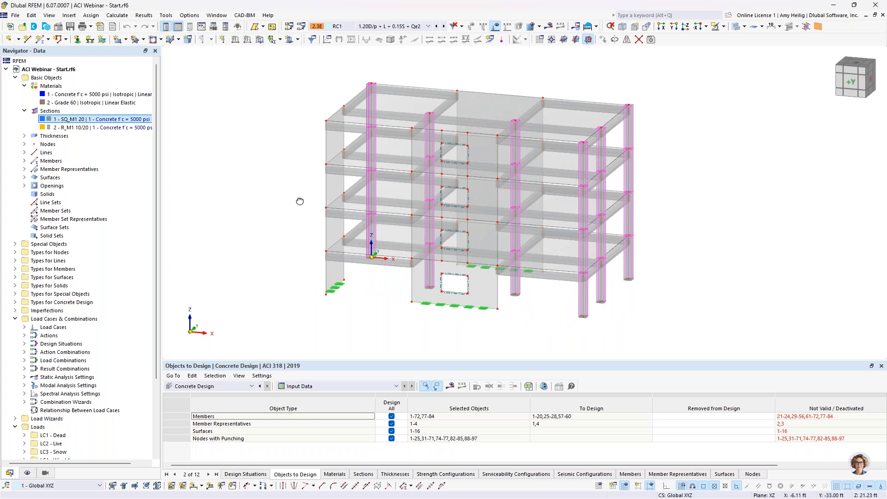
left_click(72, 128)
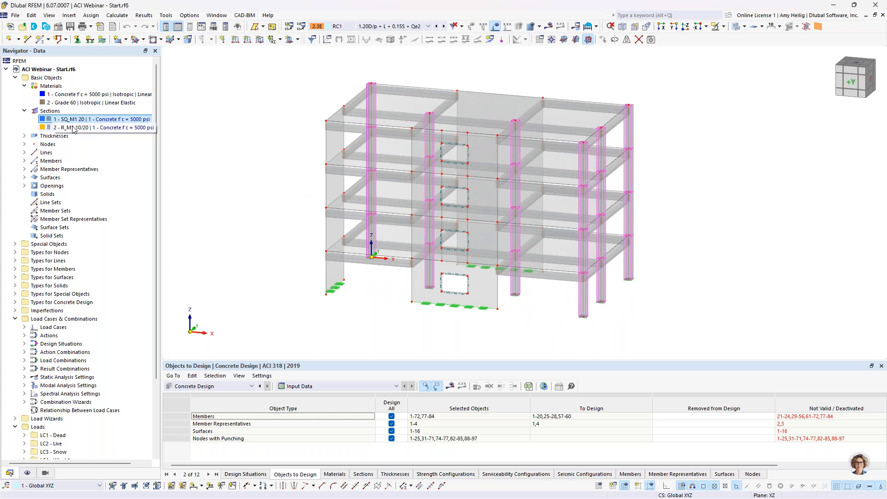
middle_click_drag(764, 213, 711, 207, "ctrl")
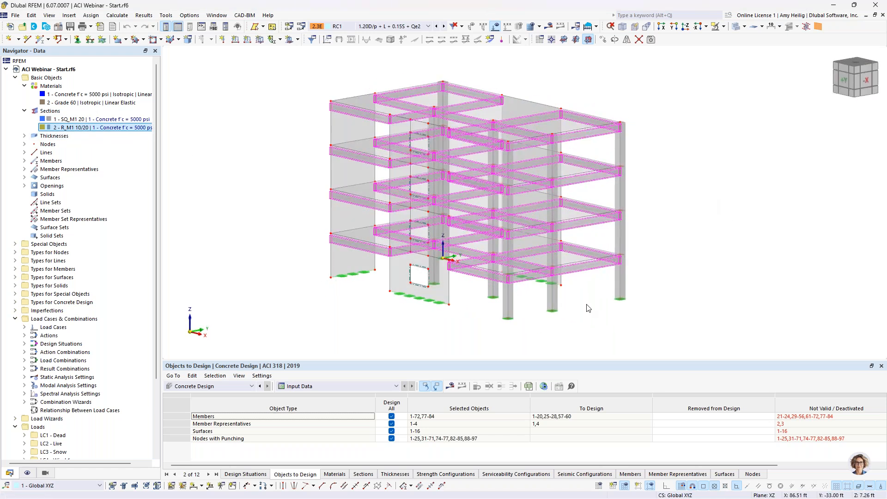
Open the lowest-floor edge beam, member 60, and look through the available member types, keeping Rib
left_click(597, 289)
scroll(597, 290, "up", 5)
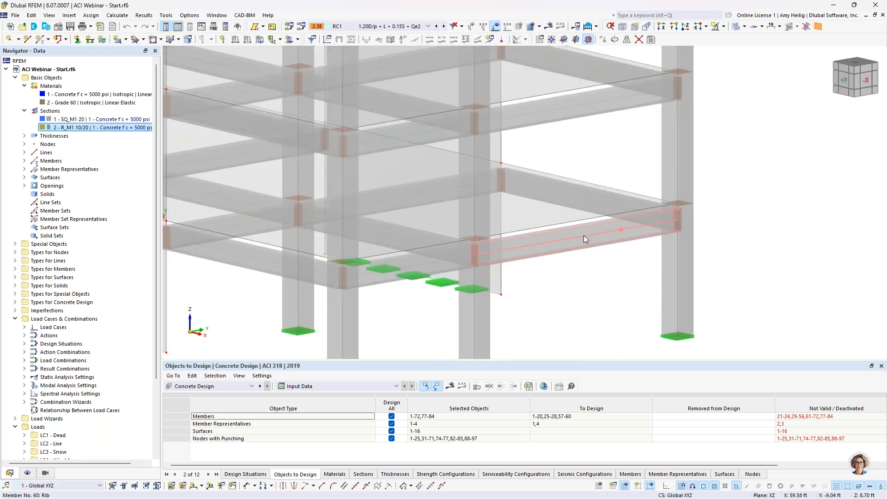
double_click(583, 238)
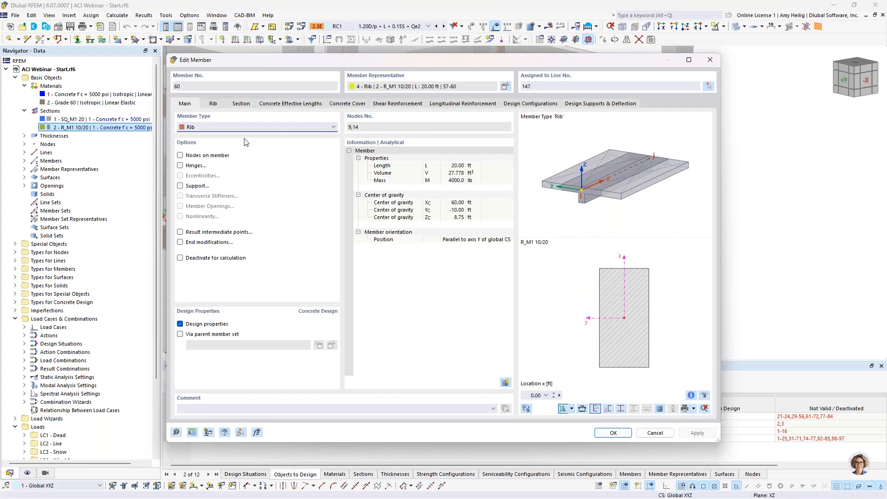
left_click(239, 129)
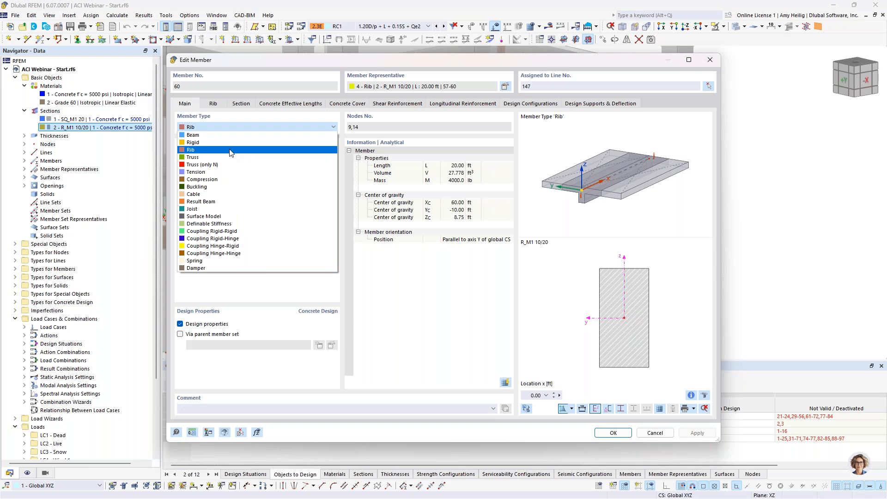
left_click(214, 104)
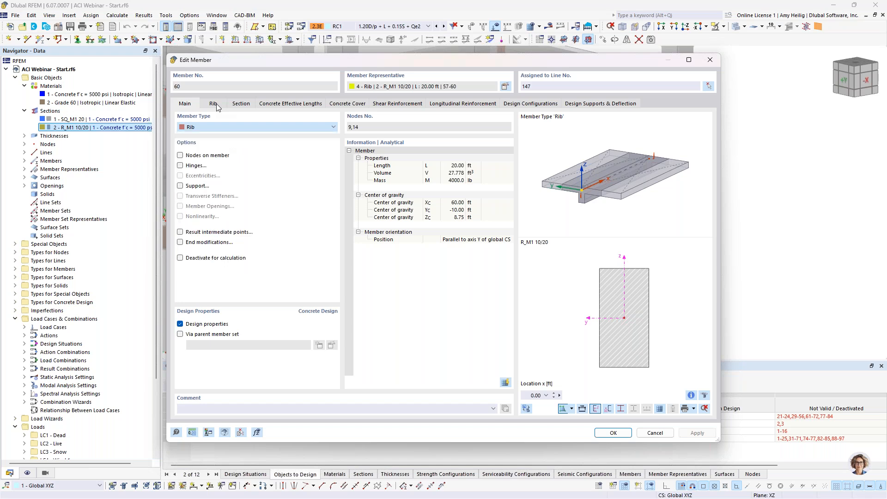
Examine the rib's alignment, flange dimensions and cross-section preview, and leave the member unchanged
left_click(214, 104)
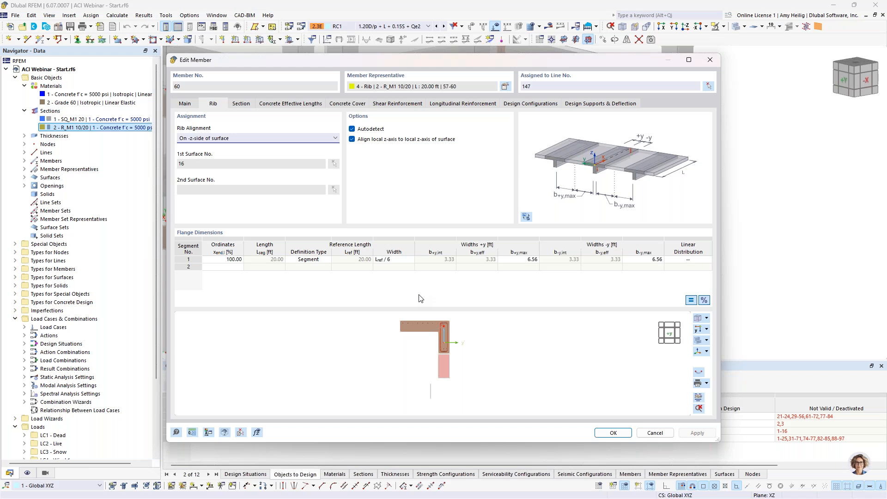
scroll(454, 330, "up", 3)
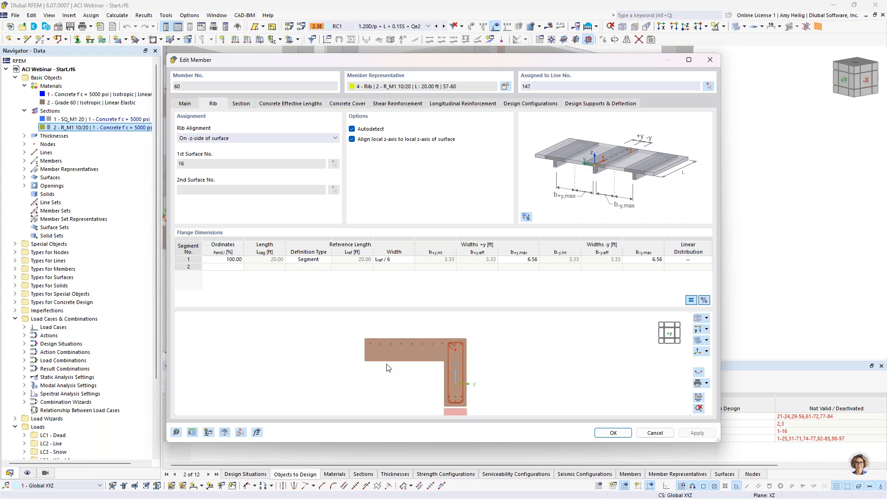
middle_click_drag(387, 364, 388, 352)
left_click(184, 105)
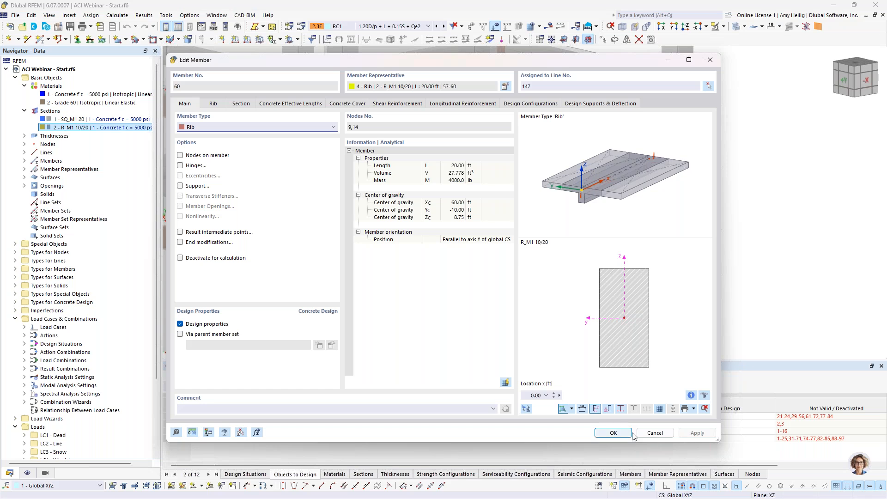
left_click(646, 434)
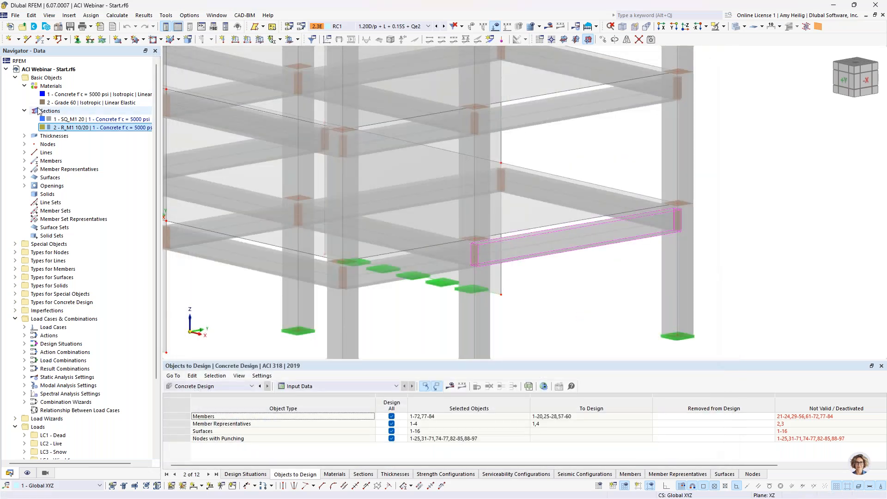
Highlight the surfaces assigned to uniform thickness 1 and to uniform thickness 2 in the model
left_click(24, 111)
left_click(24, 119)
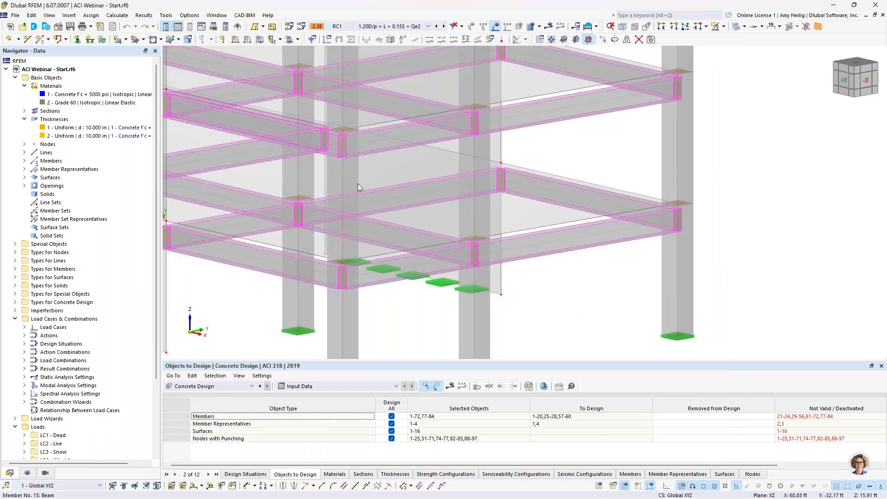
scroll(357, 184, "down", 3)
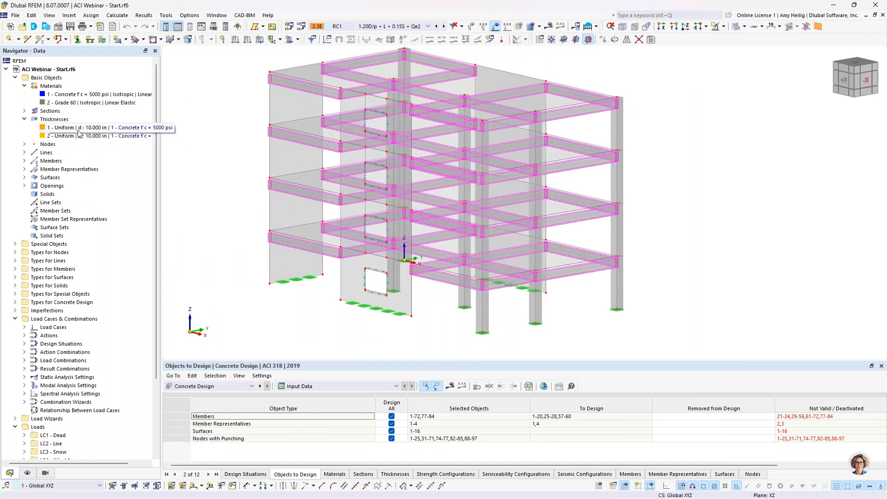
left_click(65, 129)
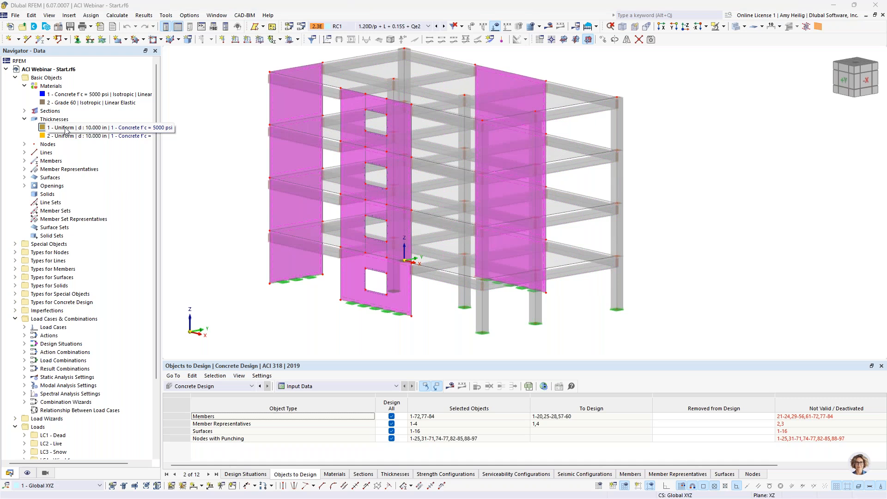
left_click(57, 137)
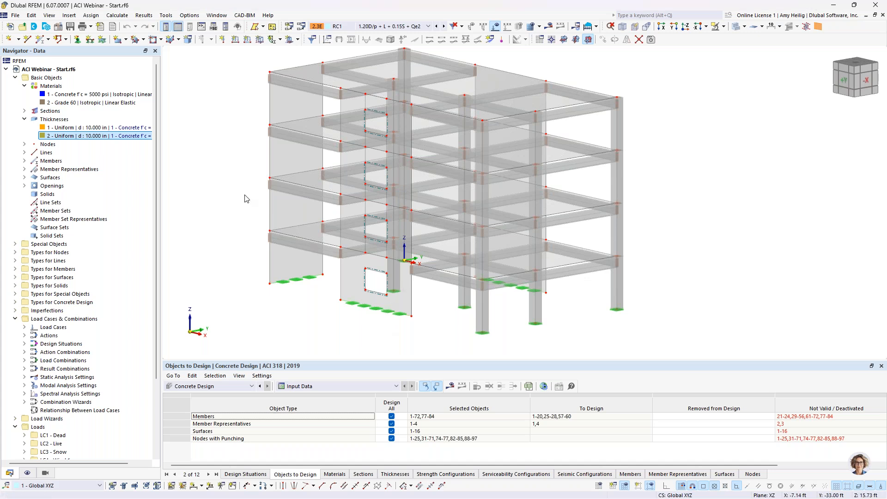
middle_click_drag(246, 198, 268, 209)
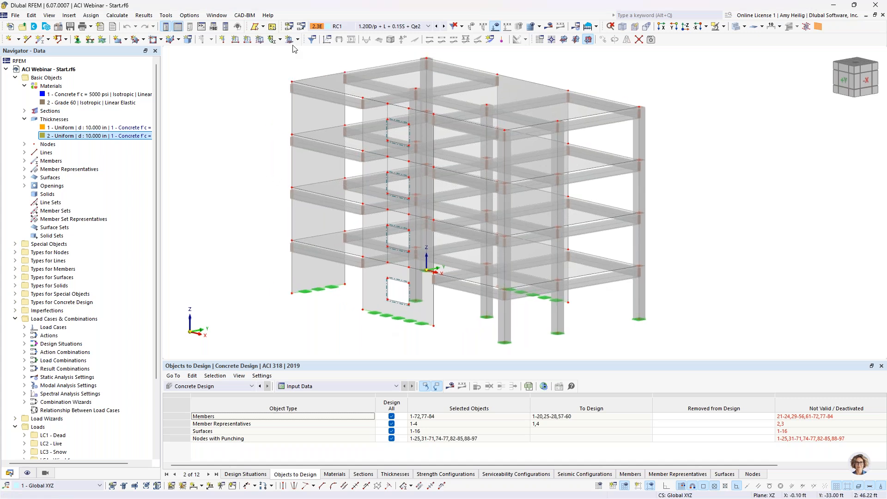
Review the result combinations and the load cases defined for the model, leaving them unchanged
left_click(301, 26)
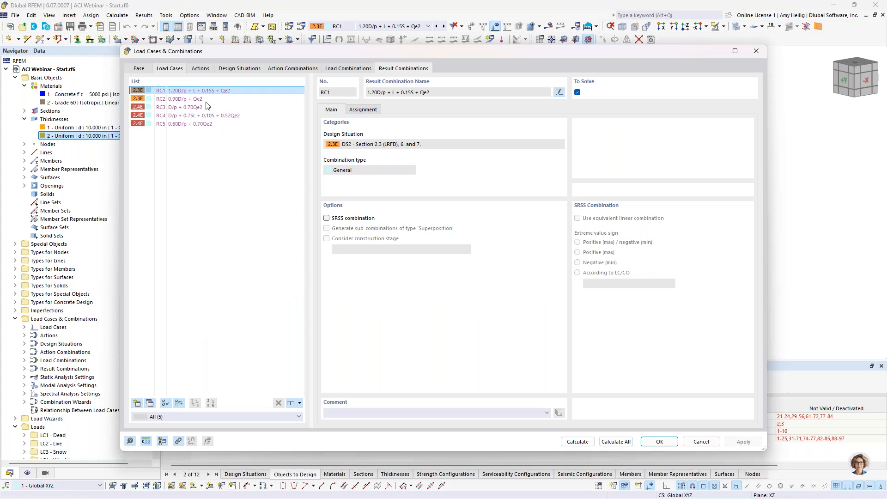
left_click(171, 68)
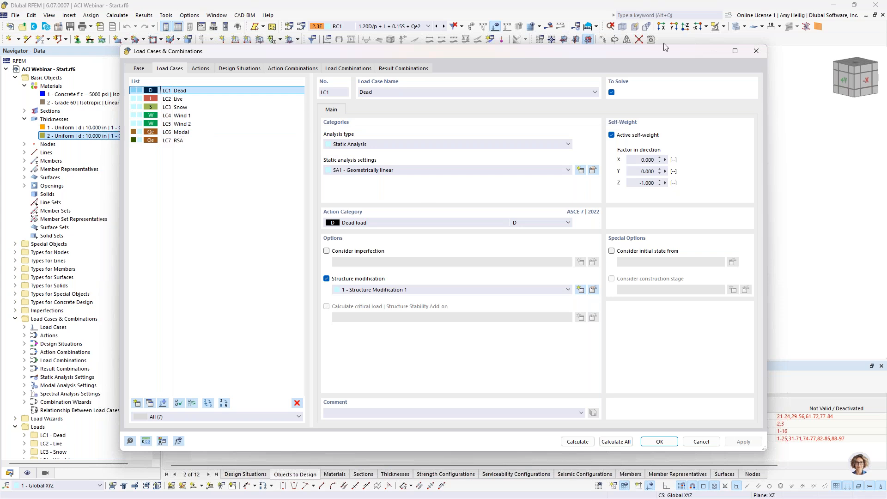
left_click(698, 442)
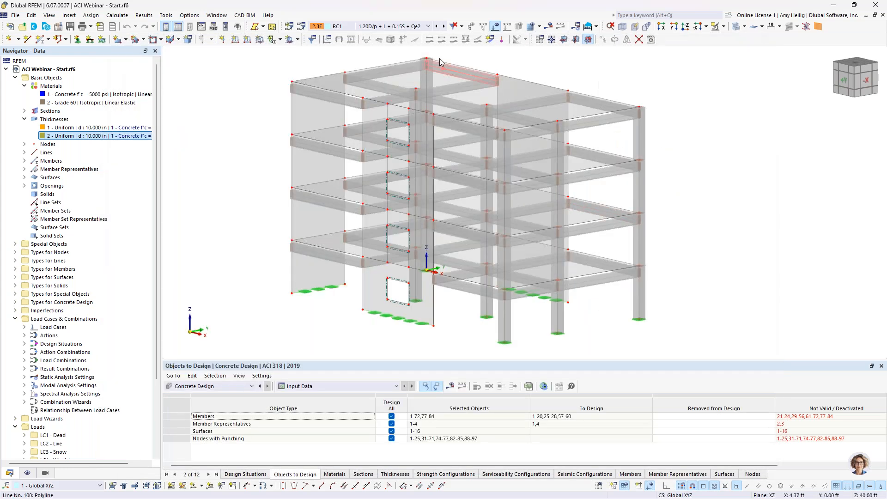
Display the loads of load case LC1 Dead on the model and look through the available free load types
left_click(418, 31)
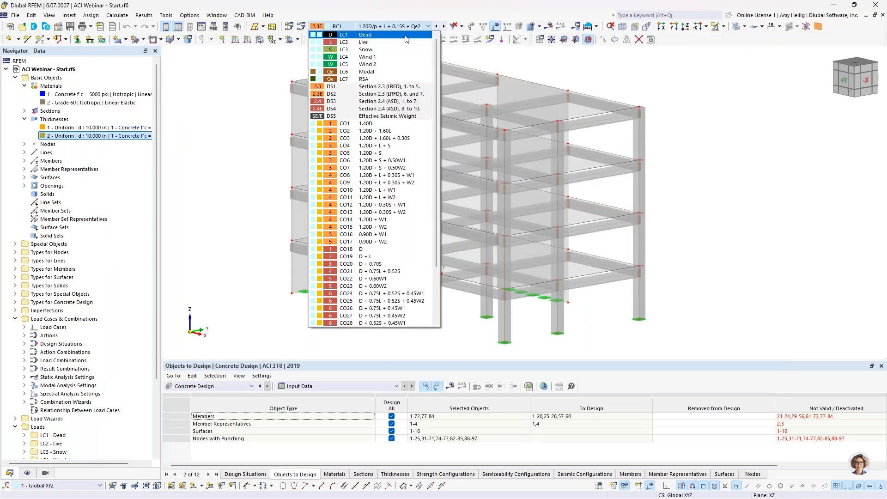
left_click(406, 39)
scroll(457, 79, "down", 1)
middle_click_drag(451, 95, 439, 136)
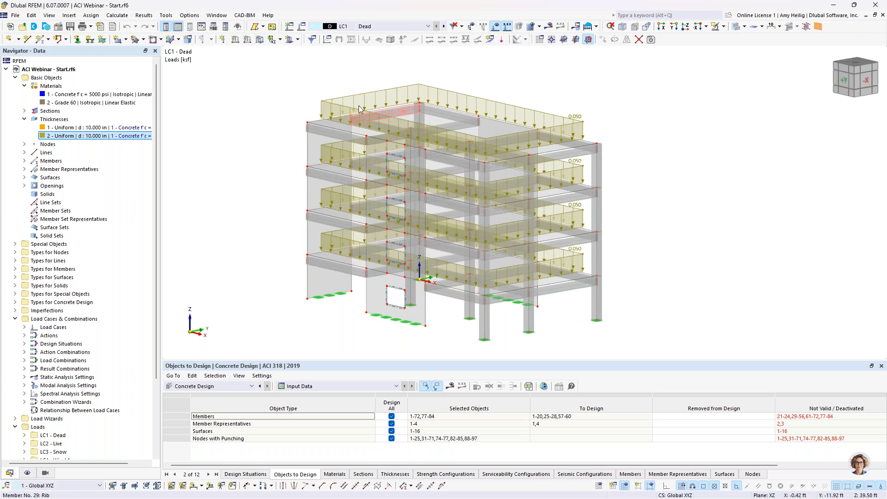
left_click(297, 40)
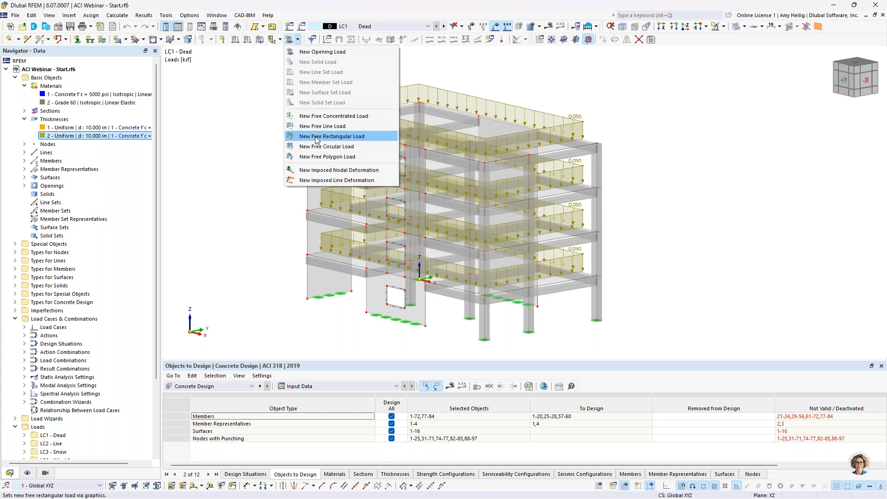
left_click(249, 155)
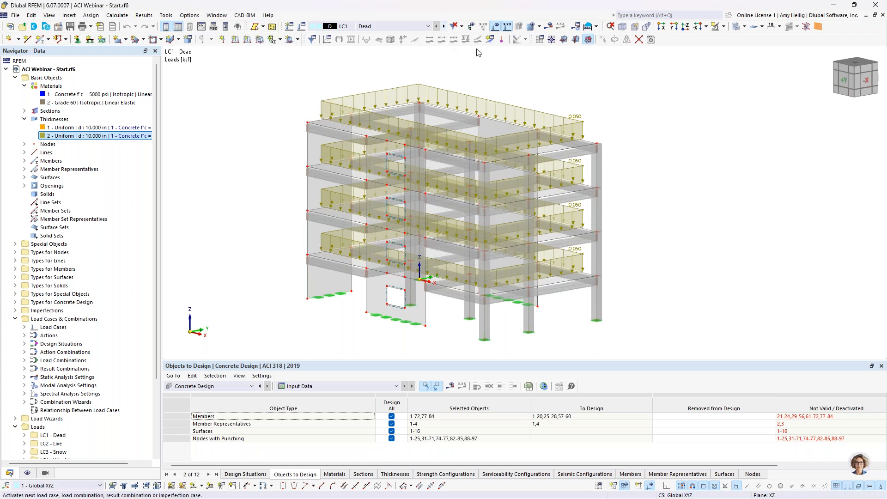
Display the loads of load cases LC2 Live and LC3 Snow on the model in turn
left_click(443, 26)
middle_click_drag(619, 108, 603, 125)
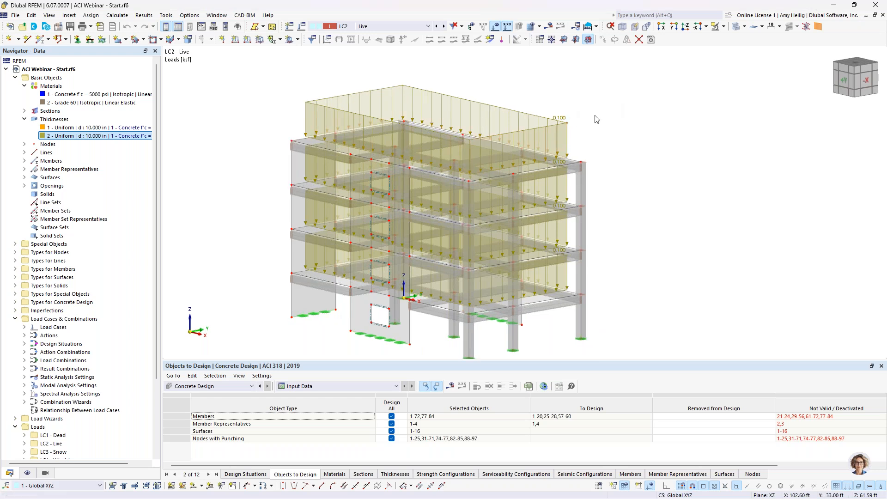
left_click(444, 27)
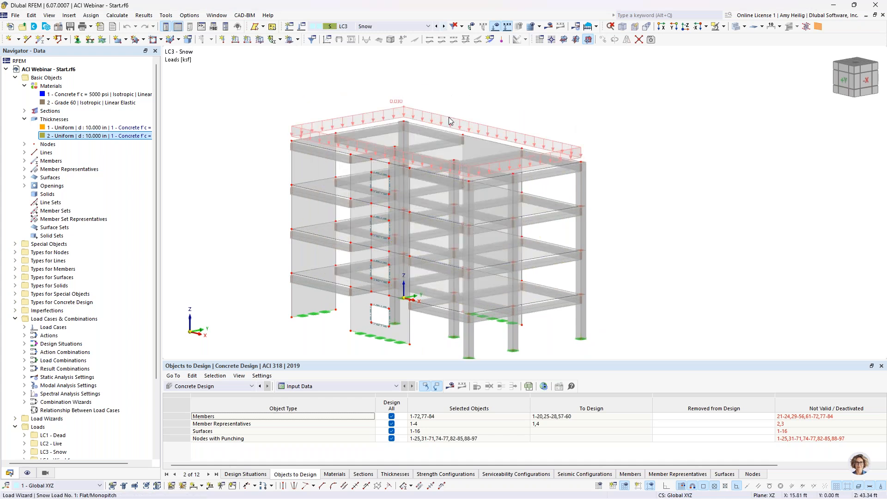
Open the Flat/Monopitch snow load wizard entry, examine its roof definition, parameters and generated results, and leave it unchanged
left_click(24, 119)
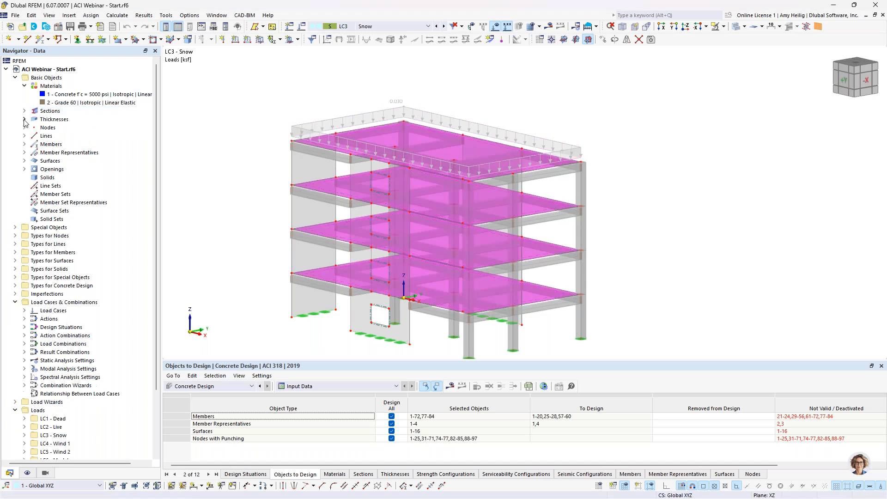
left_click(24, 86)
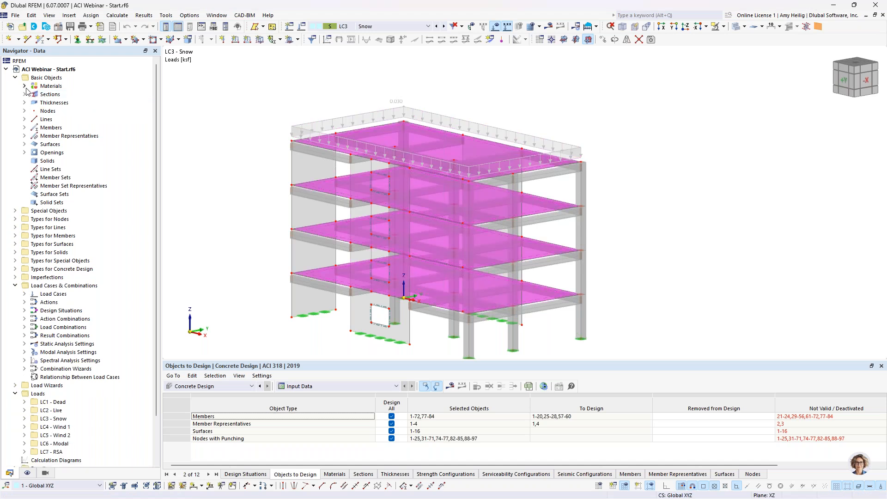
left_click(348, 119)
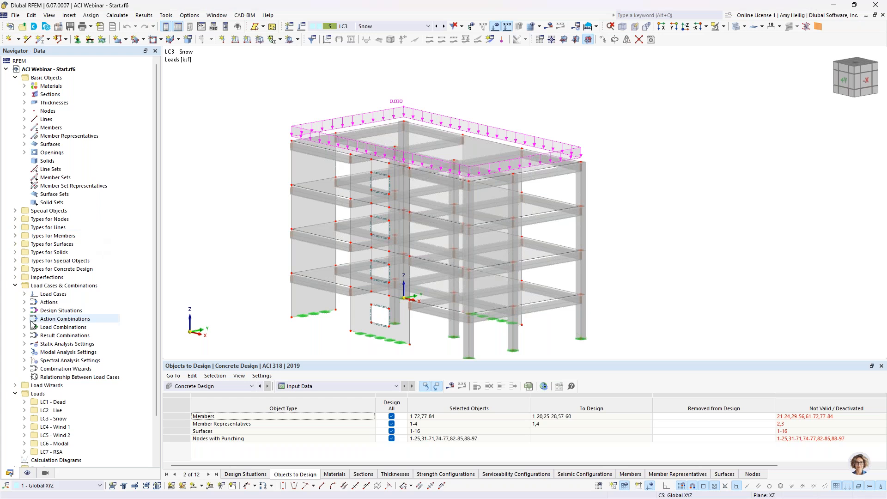
left_click(15, 286)
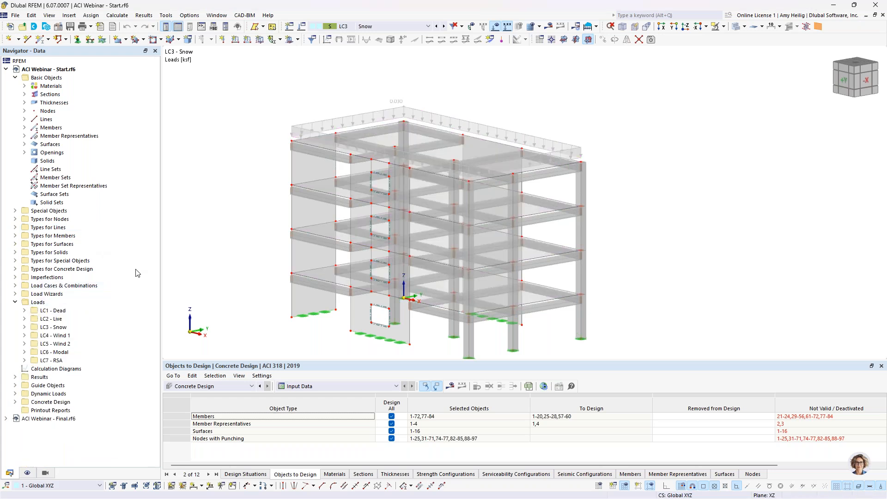
left_click(15, 294)
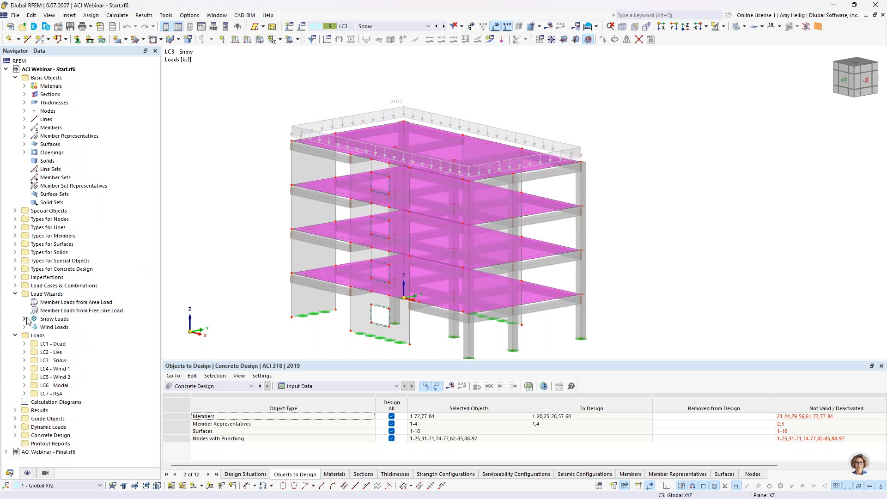
left_click(25, 318)
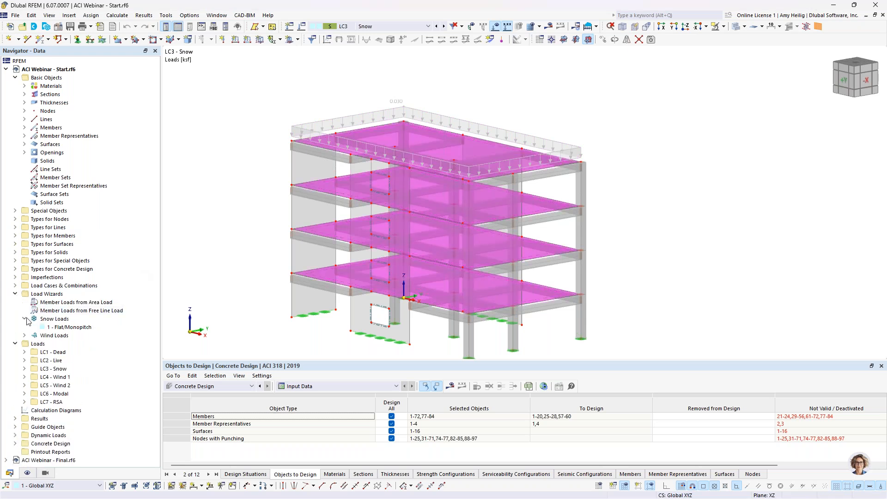
left_click(57, 328)
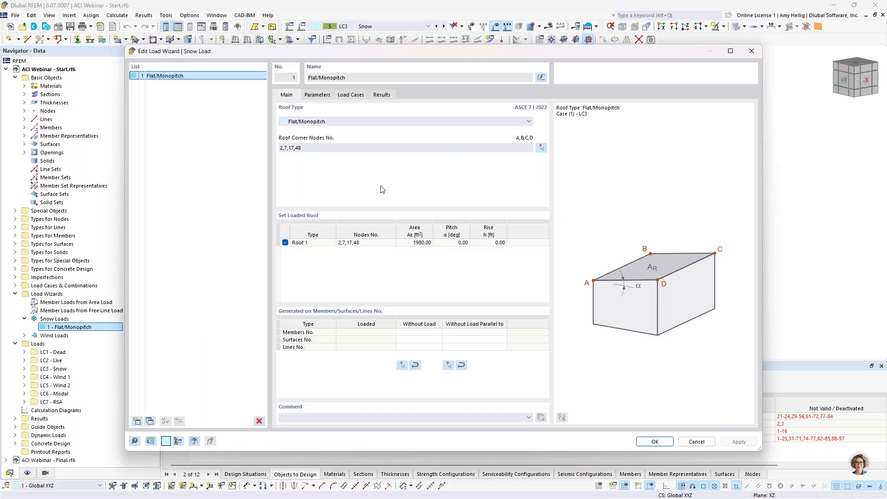
left_click(317, 96)
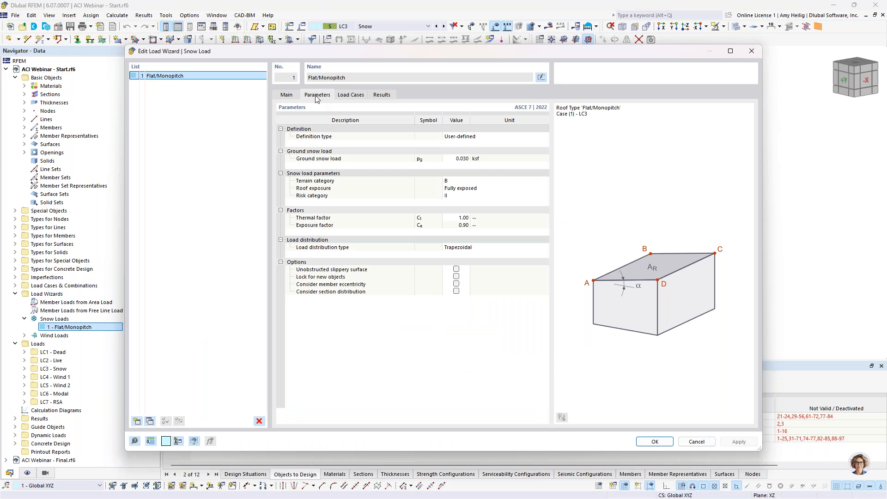
left_click(380, 95)
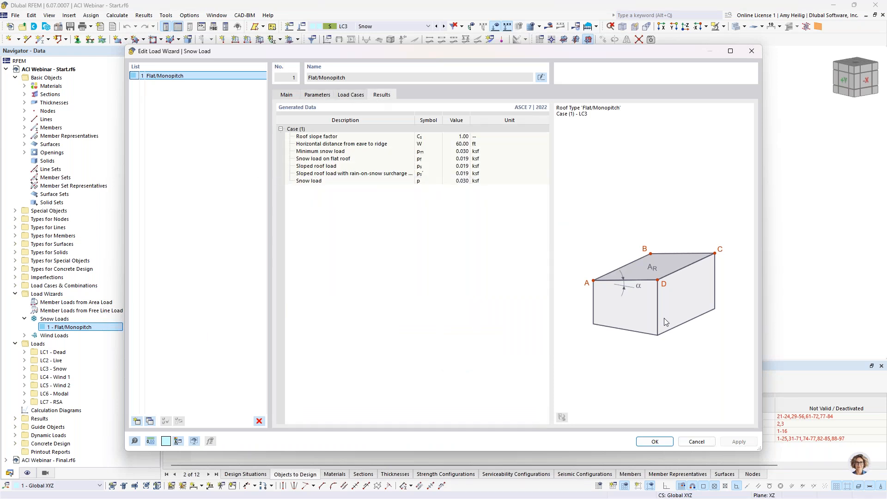
left_click(696, 442)
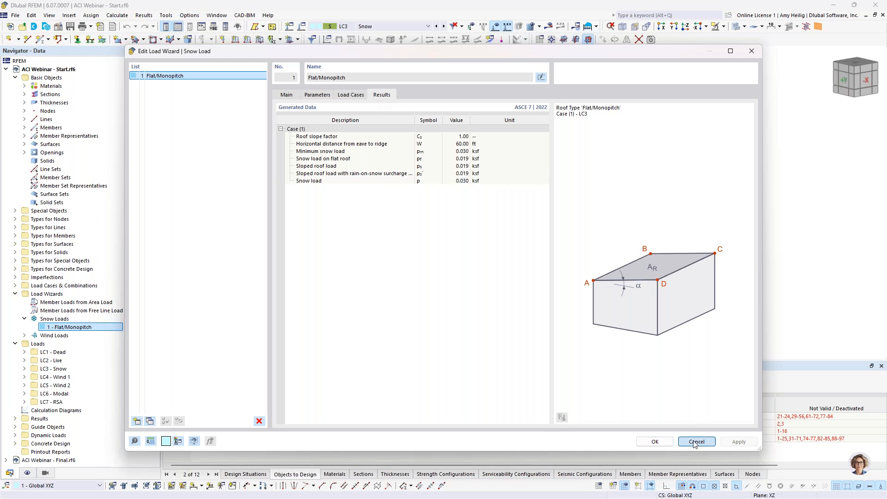
Display LC4 Wind 1 and examine the wind load wizard's wall setup, parameters and load case assignments, leaving them unchanged
left_click(24, 335)
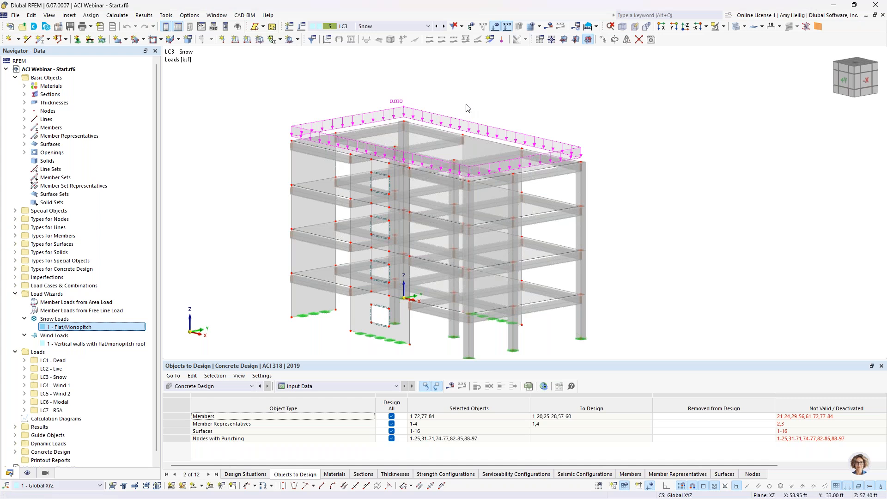
left_click(443, 27)
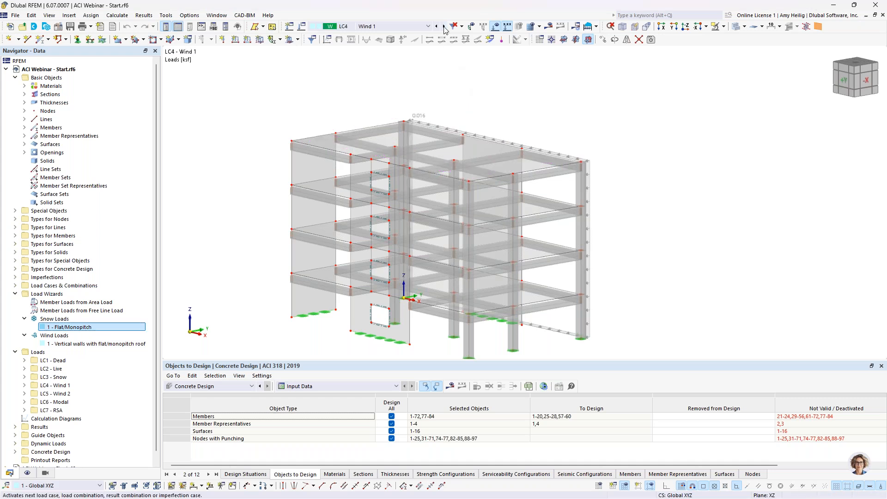
middle_click_drag(602, 196, 563, 190, "ctrl")
double_click(59, 344)
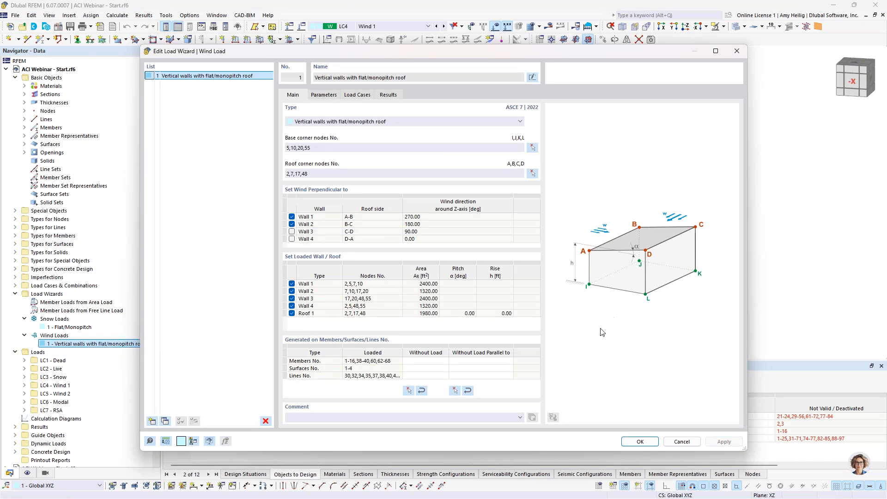
left_click(318, 95)
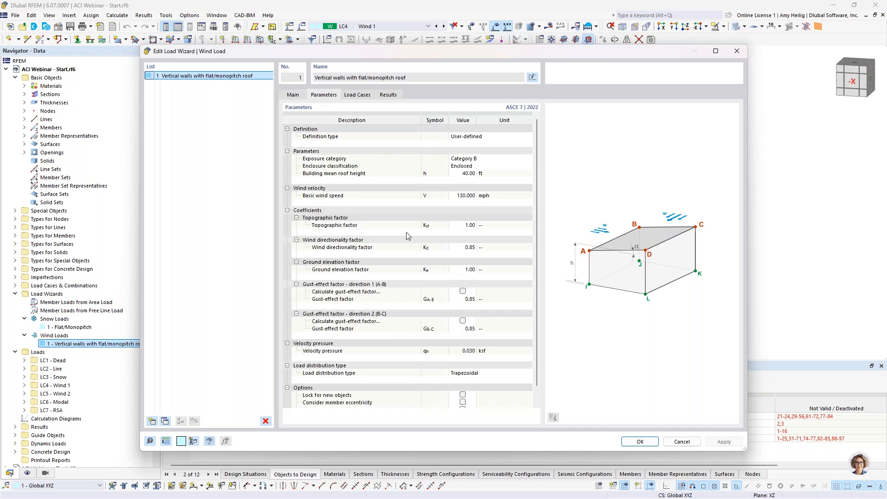
left_click(357, 94)
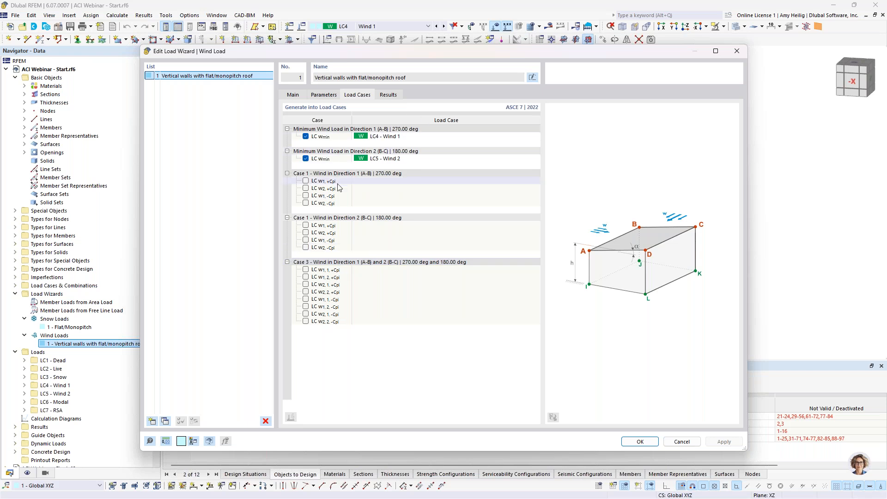
left_click(675, 442)
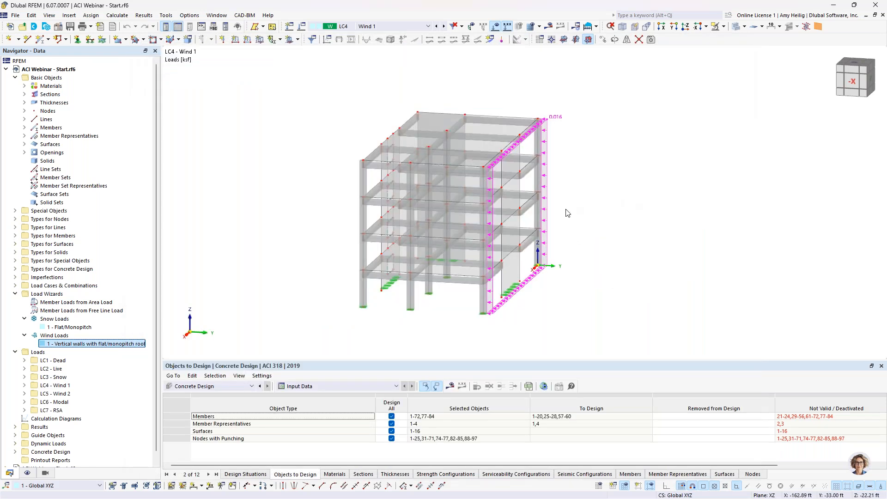
Display the generated Wind 1 loads separately on the model's members and surfaces
scroll(567, 213, "up", 1)
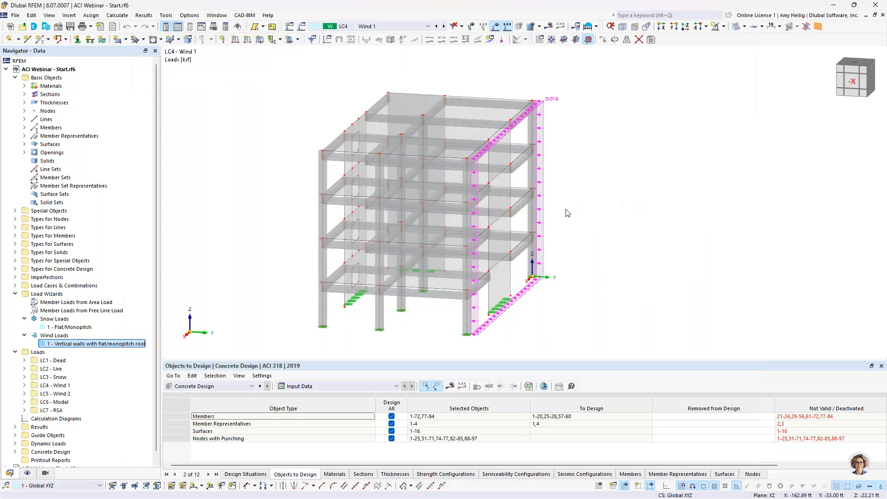
right_click(542, 240)
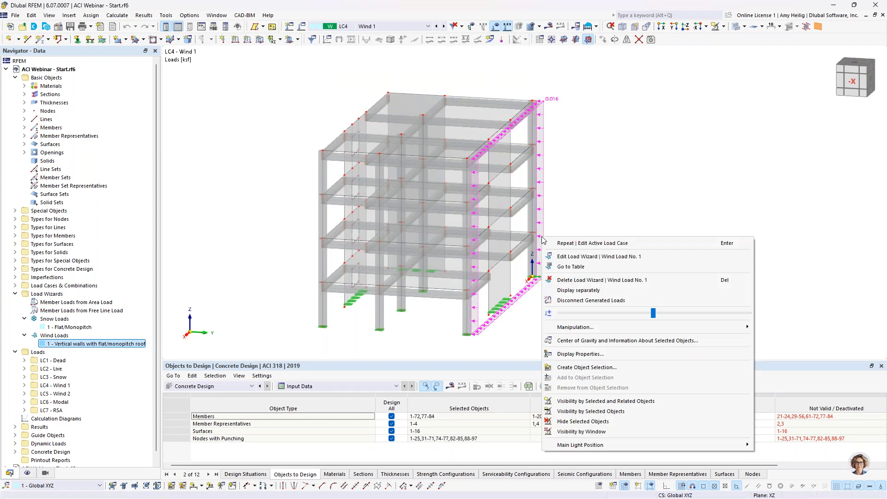
left_click(600, 242)
mouse_move(599, 243)
middle_mouse_down("ctrl")
mouse_move(571, 238)
mouse_move(588, 249)
middle_mouse_up("ctrl")
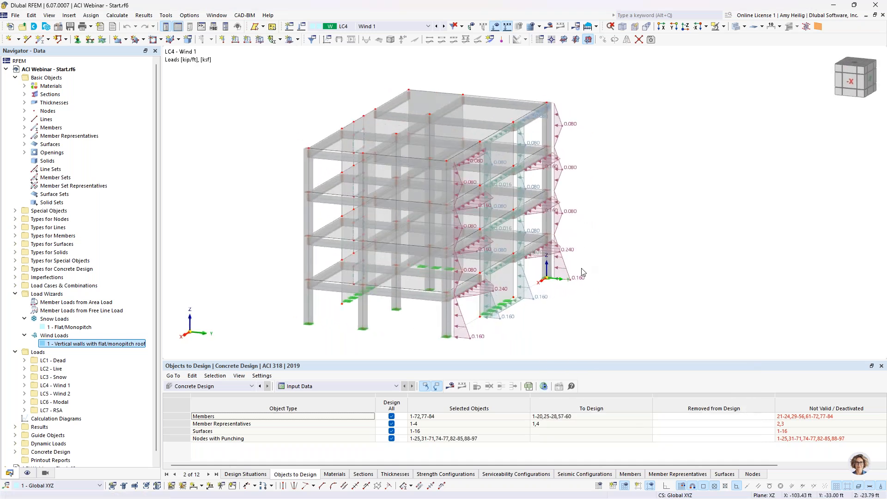
Turn off the separate display of the Wind 1 loads and show load case LC5 Wind 2 on the loaded side of the building
scroll(583, 272, "up", 2)
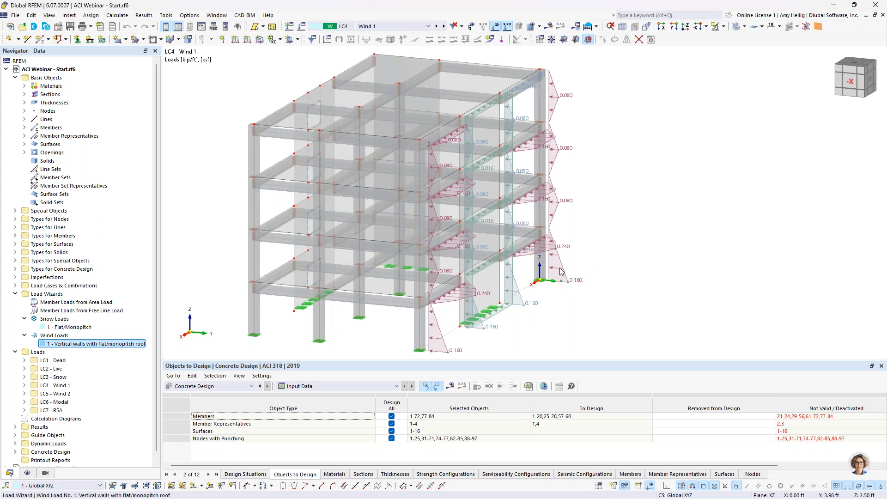
right_click(559, 271)
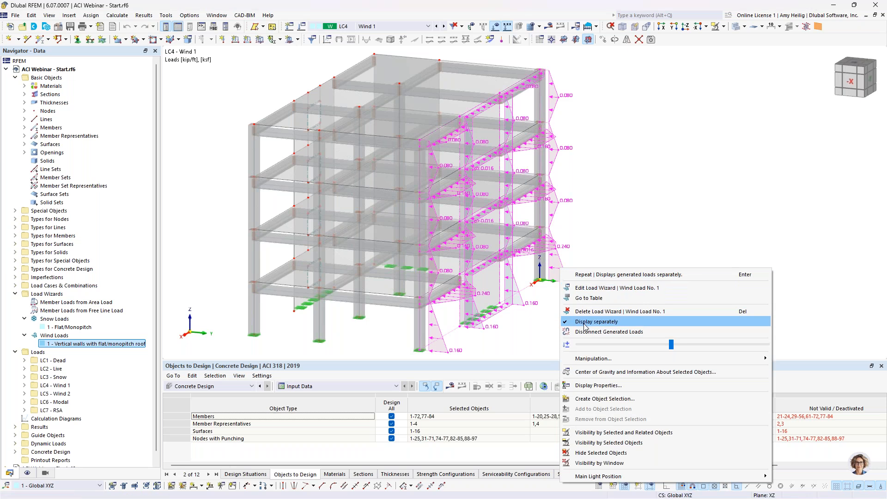
left_click(578, 321)
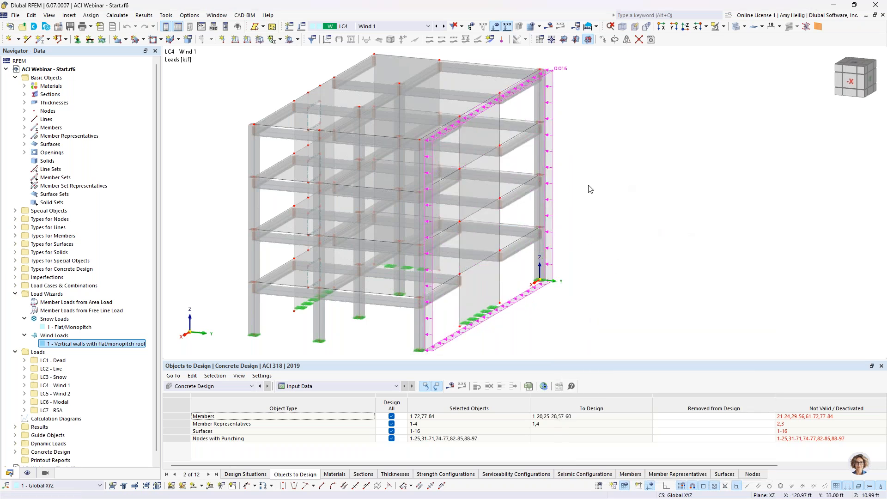
left_click(445, 27)
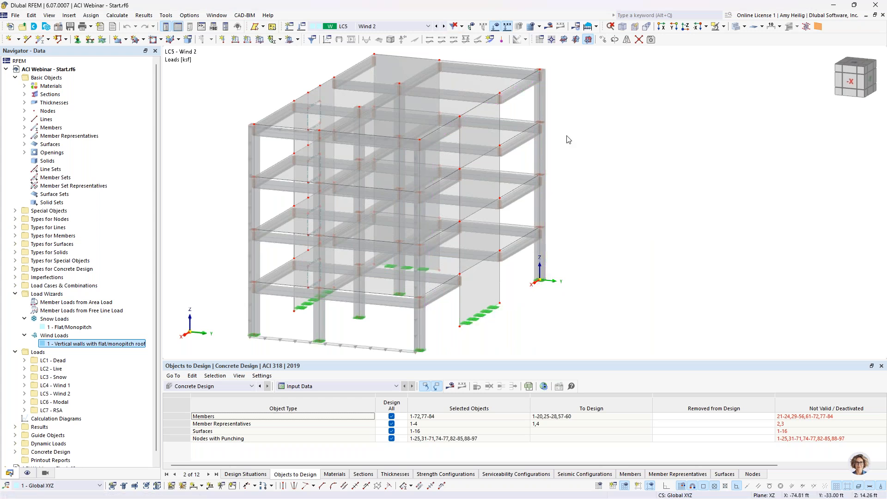
middle_click_drag(291, 262, 665, 246, "ctrl")
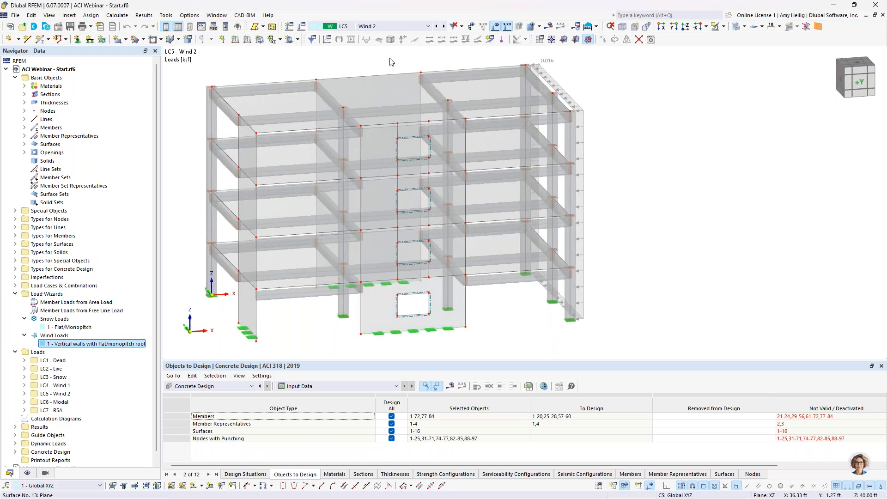
Examine the settings of load cases LC6 Modal and LC7 RSA, including the response spectrum assigned to LC7
left_click(298, 29)
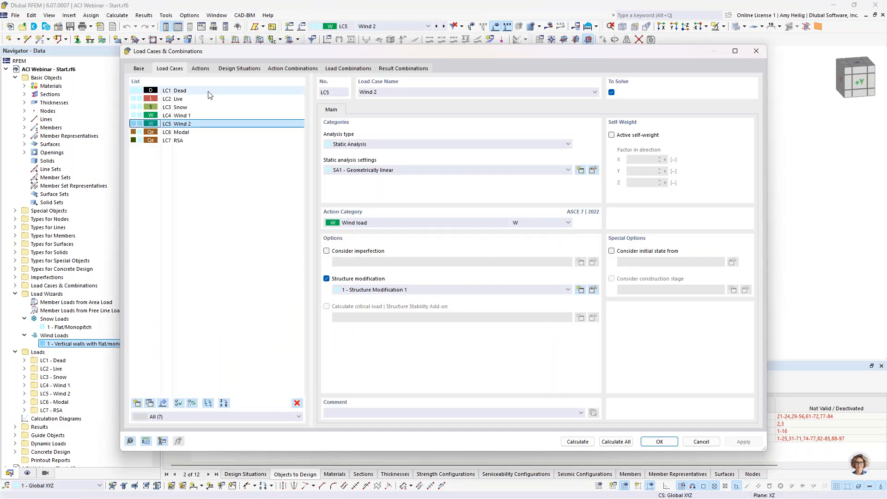
left_click(180, 133)
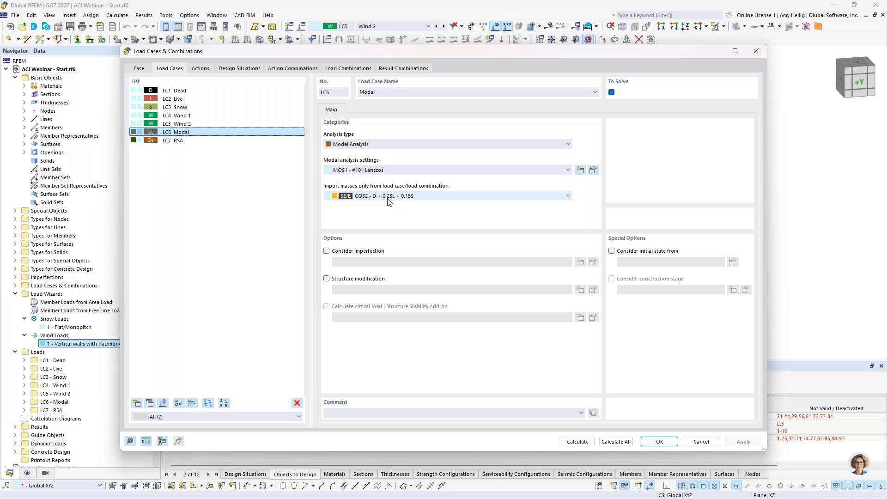
left_click(192, 141)
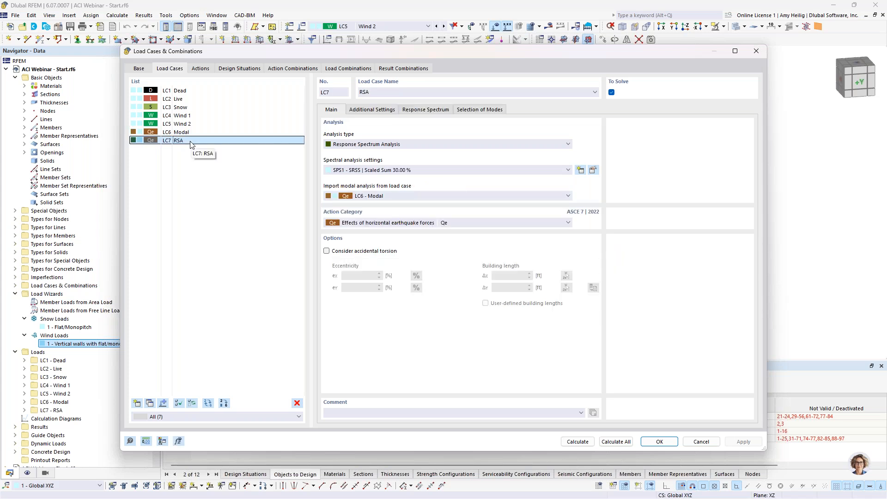
left_click(432, 112)
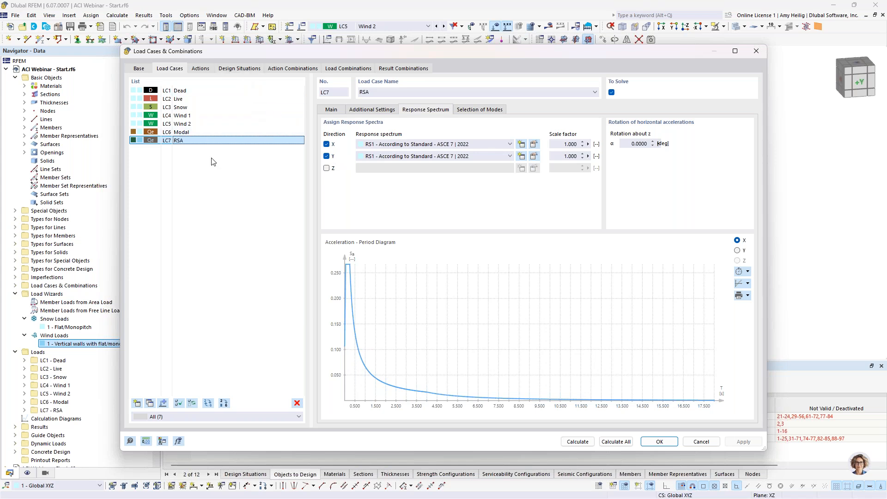
Examine design situations DS1 to DS4, including the ASCE 7 combination rules behind DS2 Section 2.3 (LRFD), 6. and 7
left_click(234, 69)
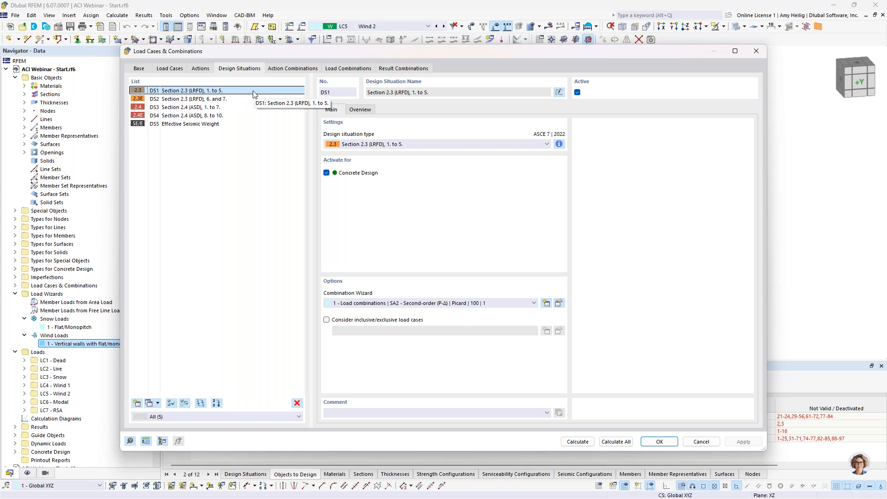
left_click(243, 103)
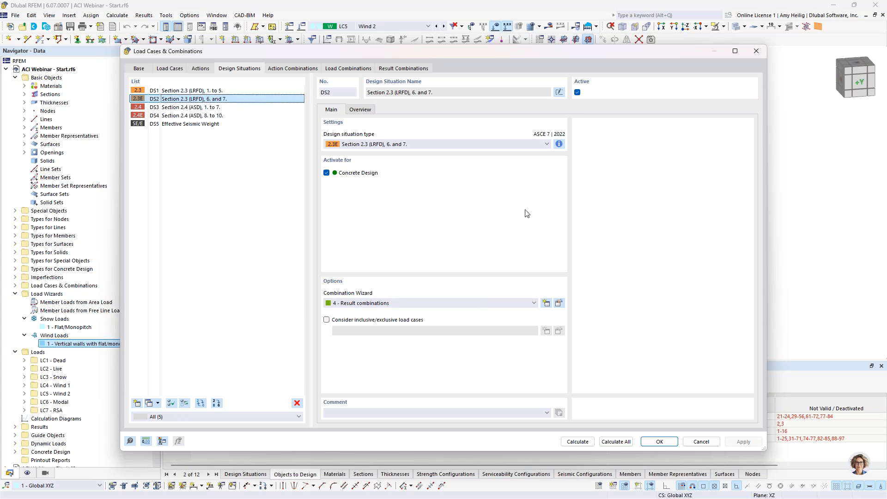
left_click(558, 144)
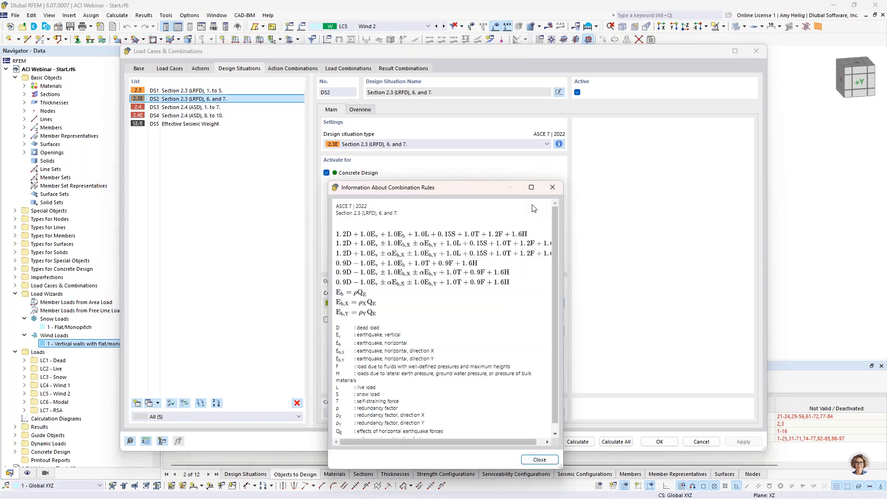
left_click(553, 187)
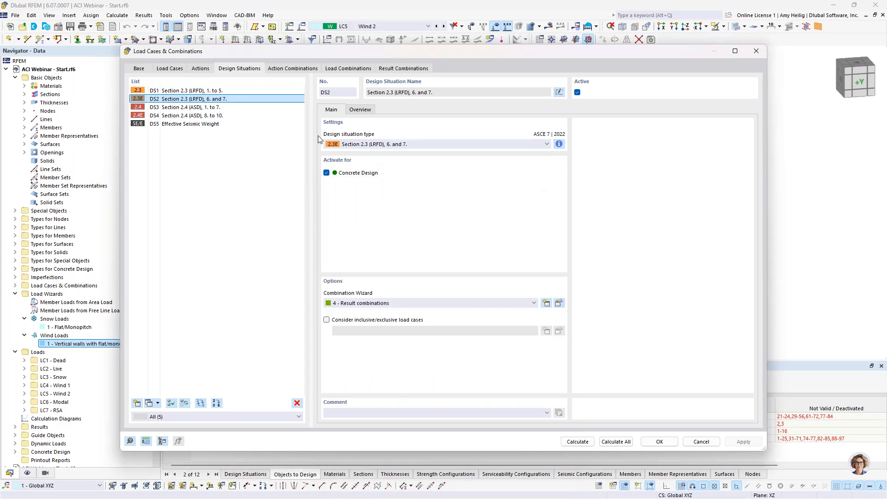
left_click(215, 109)
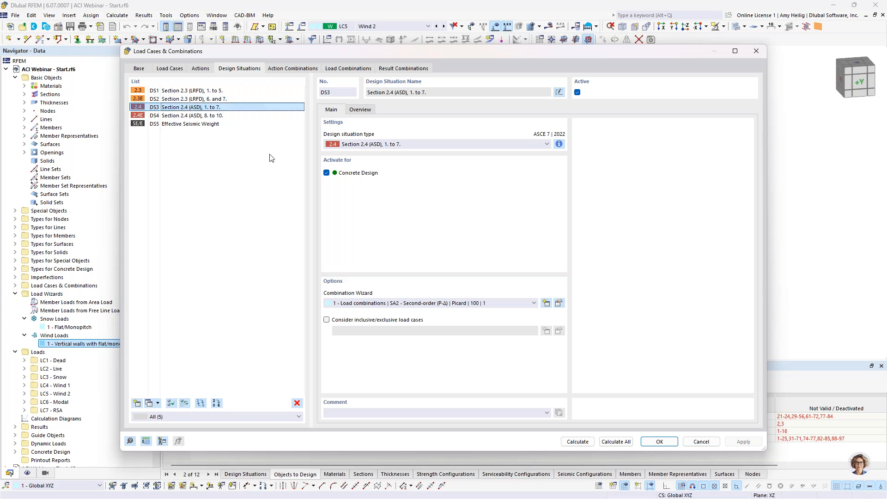
left_click(229, 116)
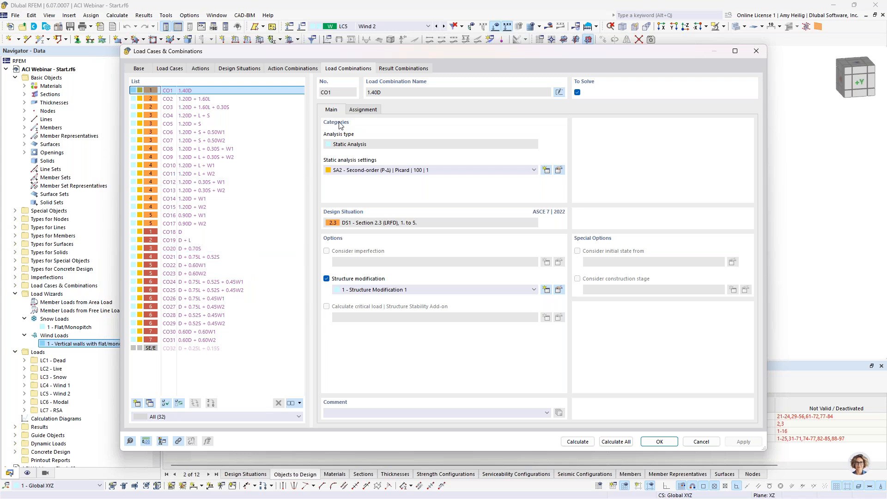
Examine result combination RC1 with its assigned load cases and compare it with the static analysis settings of load combination CO1
left_click(388, 69)
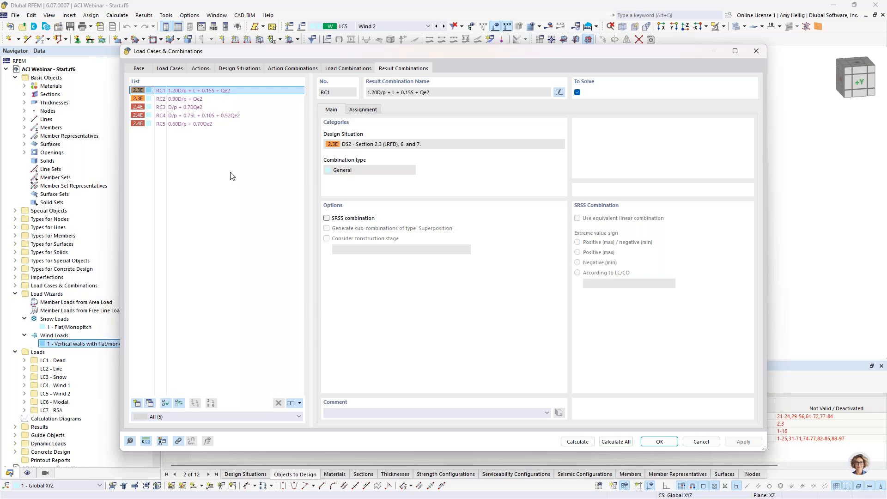
left_click(370, 111)
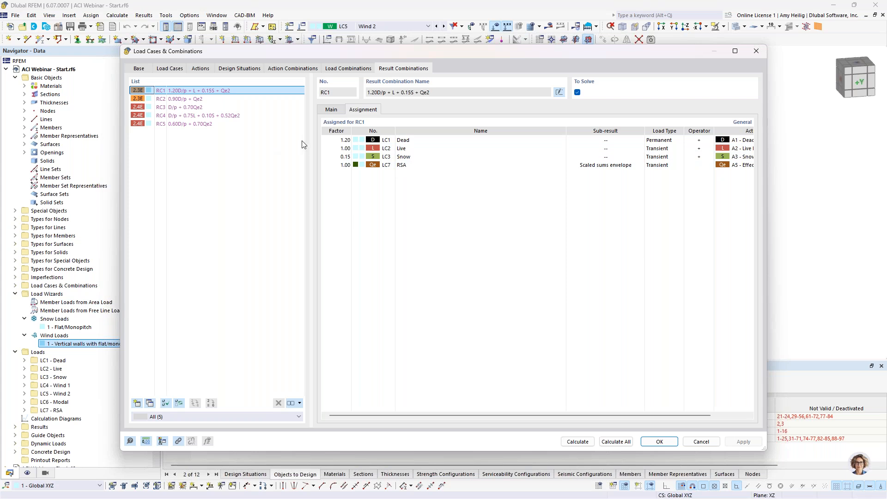
left_click(341, 71)
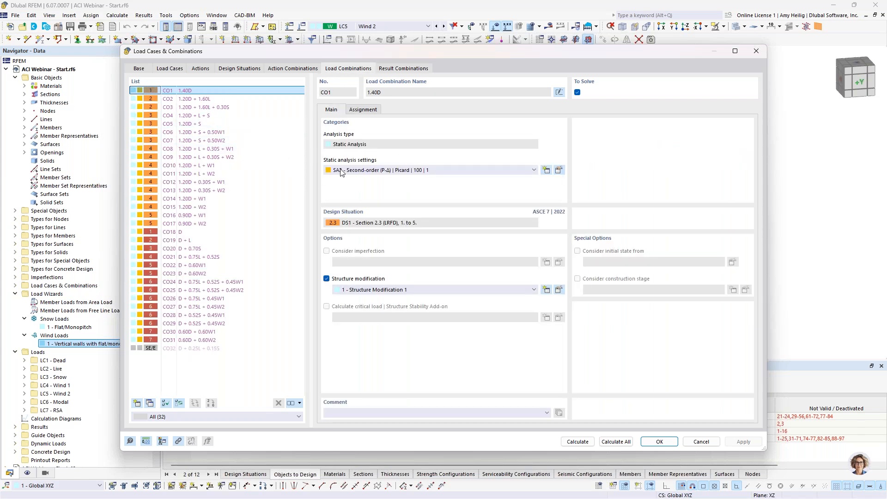
left_click(388, 69)
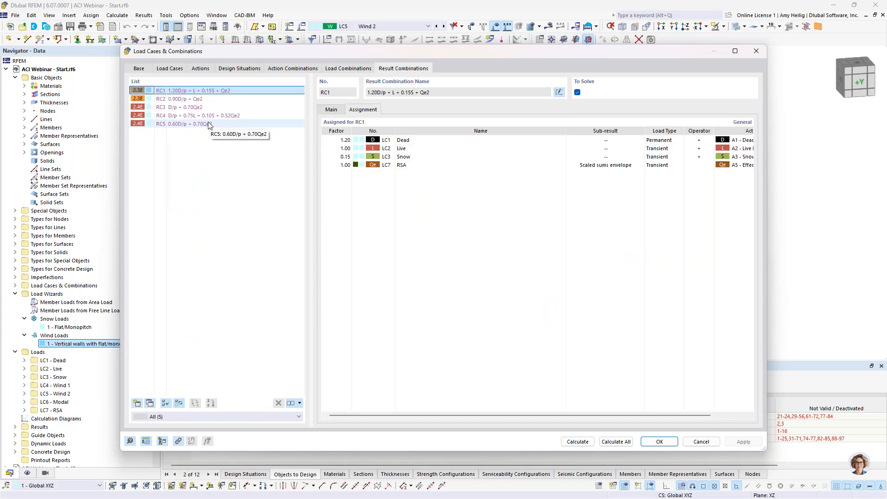
left_click(330, 109)
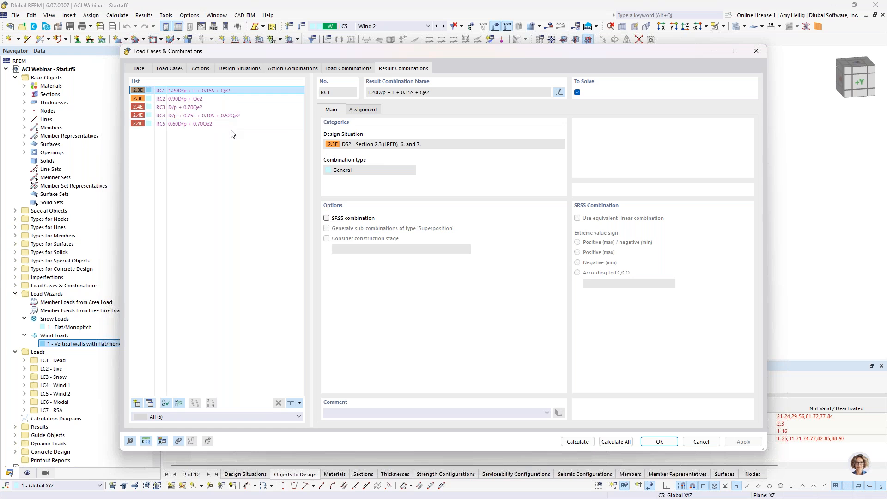
Examine the columns' member stiffness modification in LC1 Dead's Structure Modification 1, including its modification and component type options, without changing it
left_click(172, 70)
left_click(181, 90)
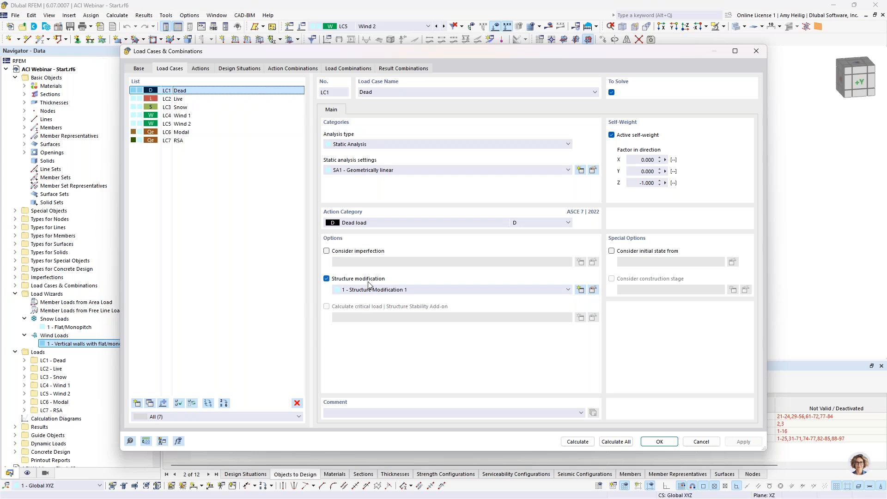
left_click(593, 290)
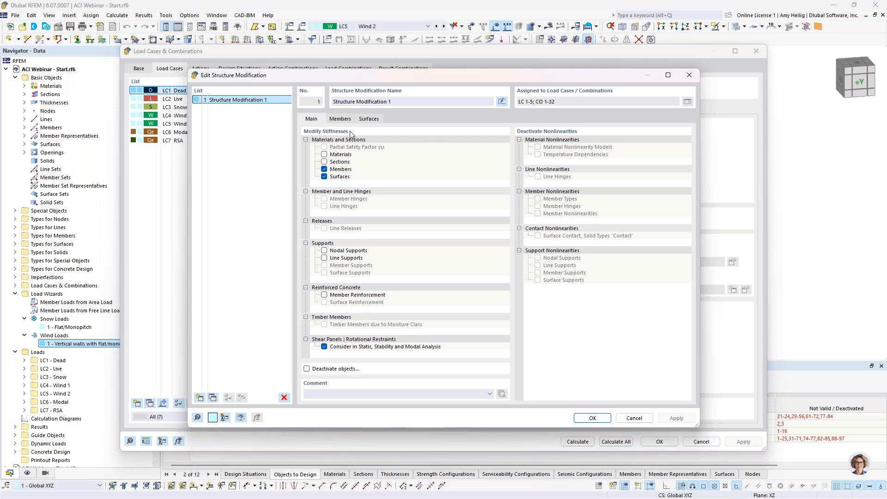
left_click(340, 118)
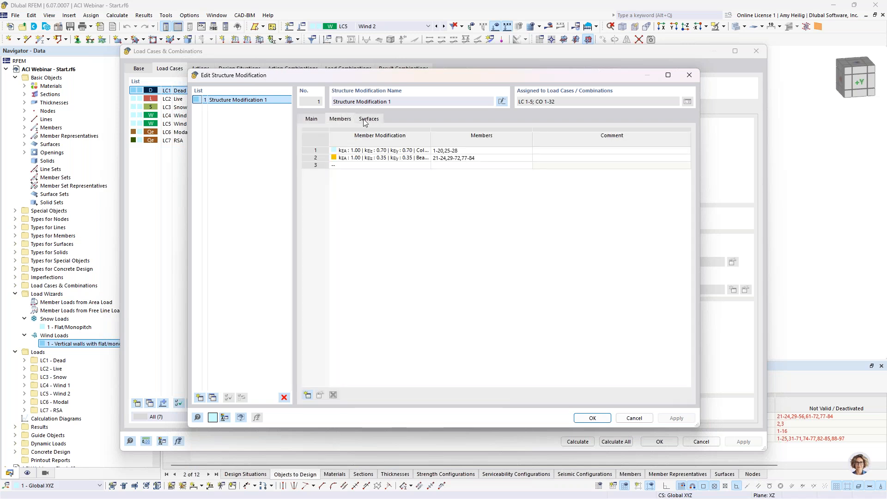
left_click(402, 151)
left_click(426, 151)
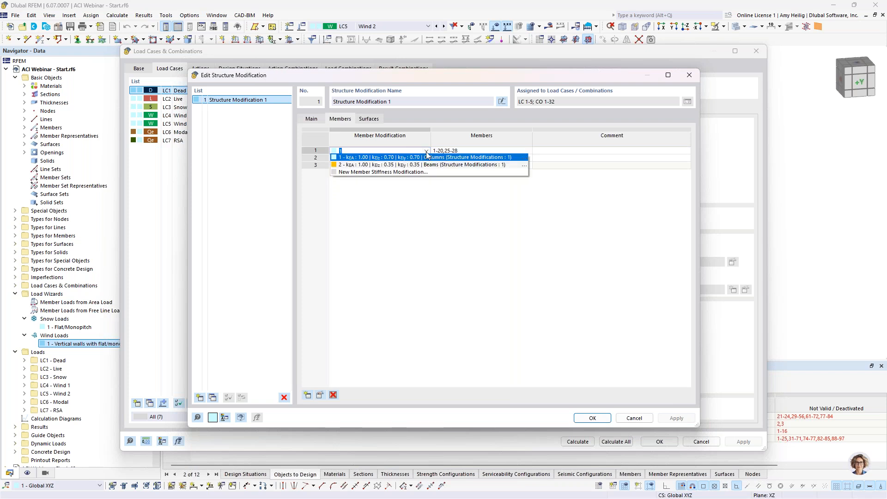
left_click(495, 179)
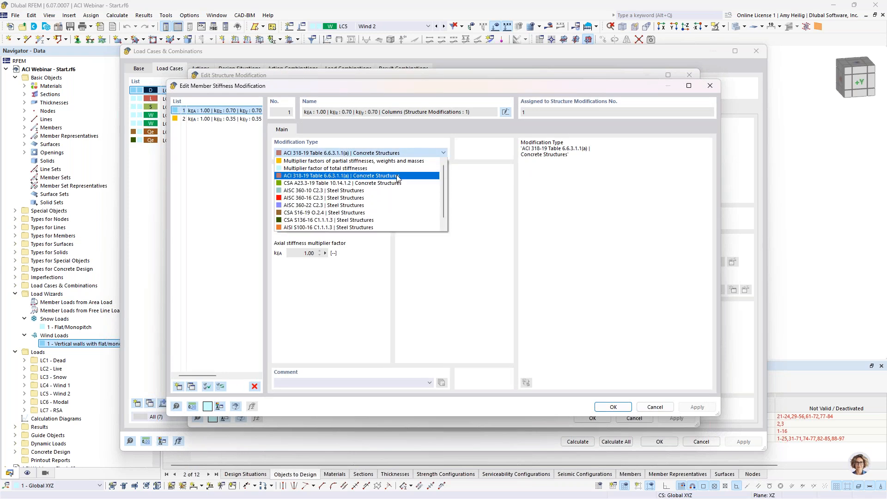
left_click(469, 186)
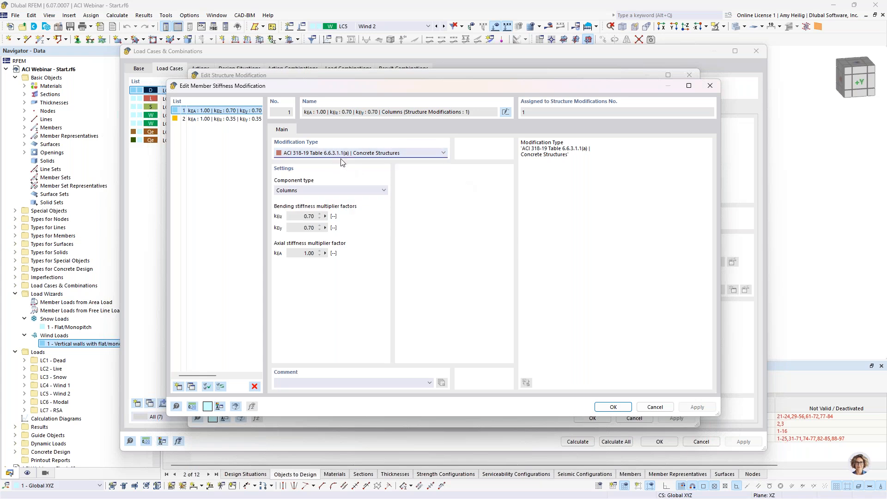
left_click(347, 190)
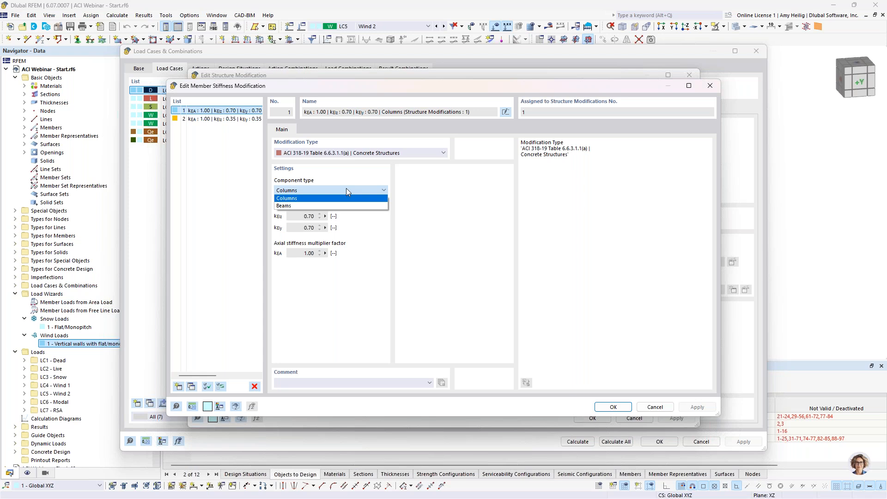
left_click(346, 190)
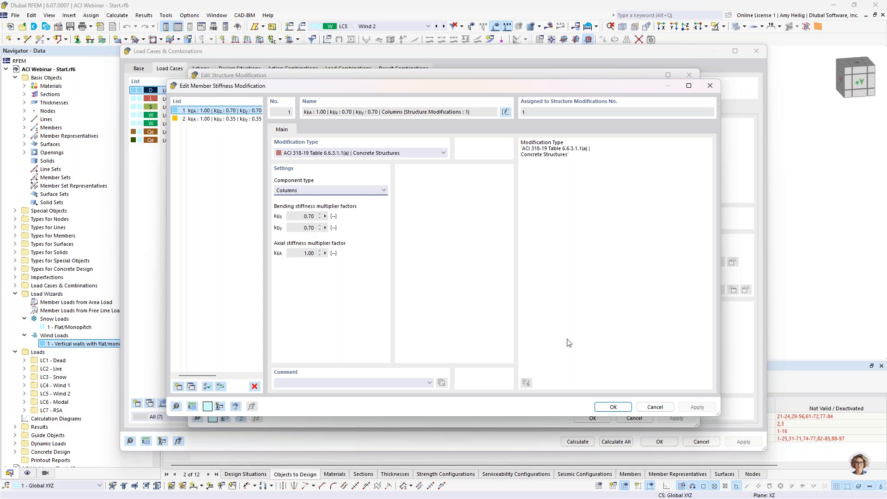
left_click(645, 407)
Show the members assigned to the columns' stiffness modification in the model and check the beams' modification entry
left_click(528, 151)
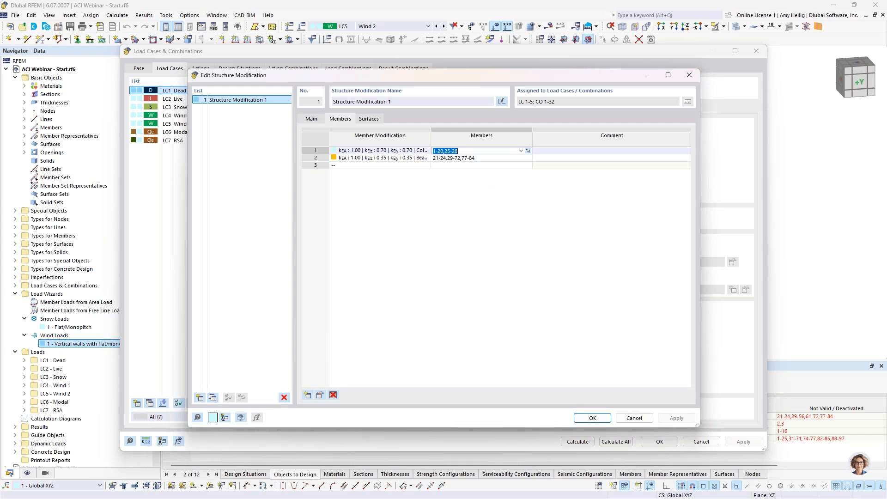
left_click(529, 152)
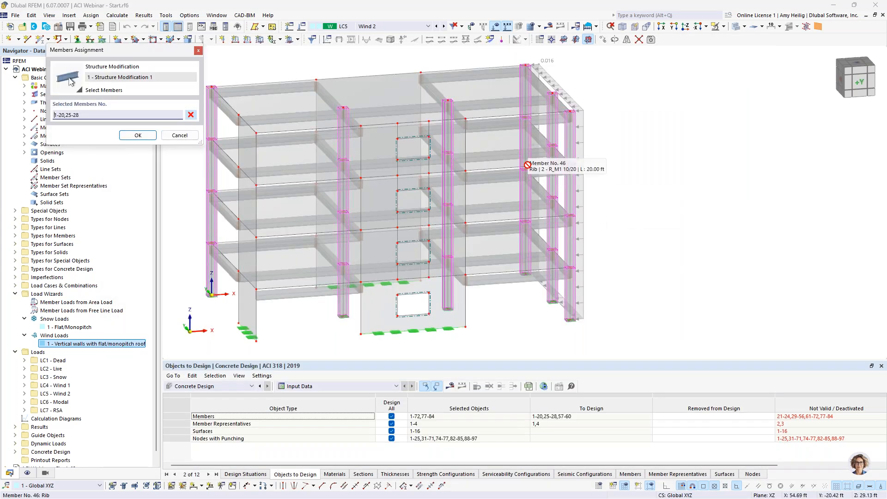
left_click(185, 139)
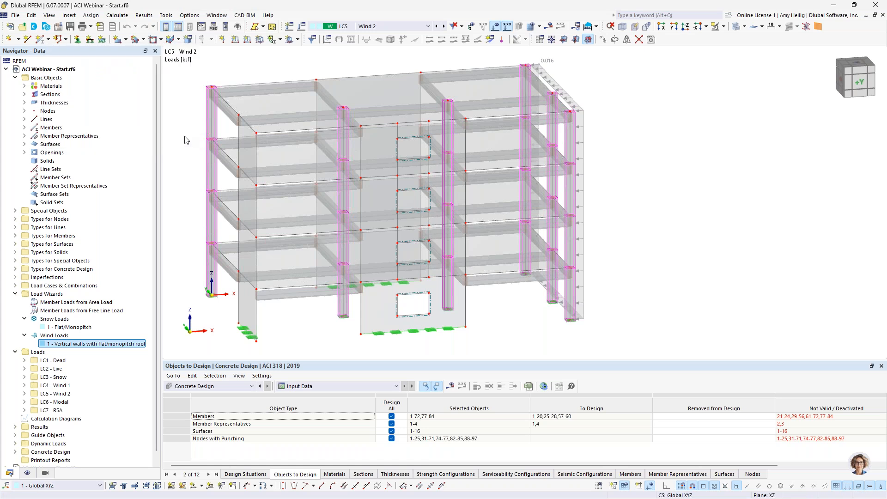
left_click(420, 159)
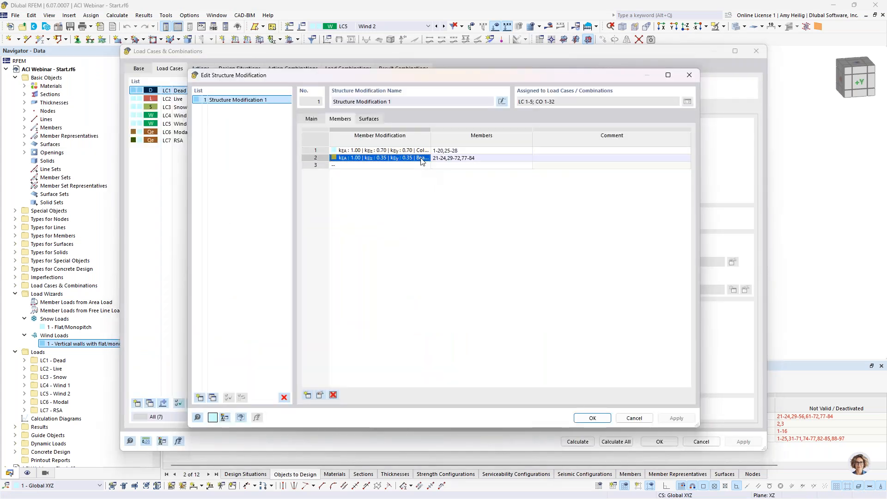
left_click(421, 159)
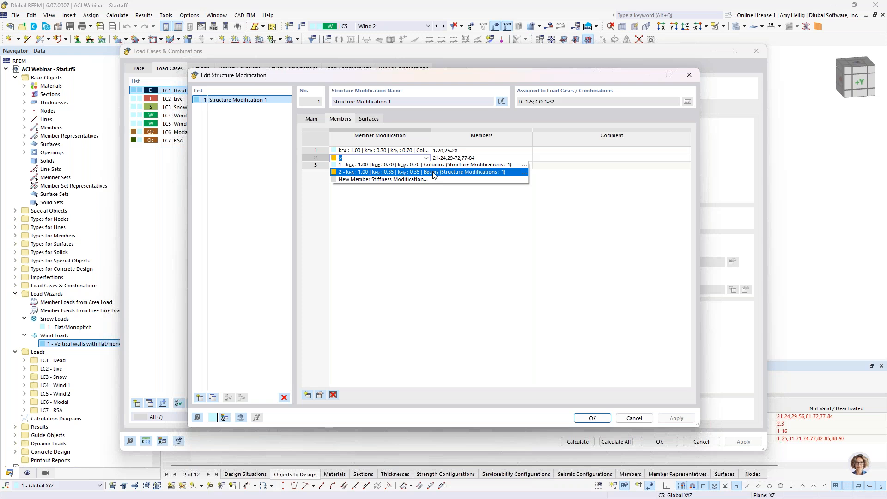
left_click(434, 172)
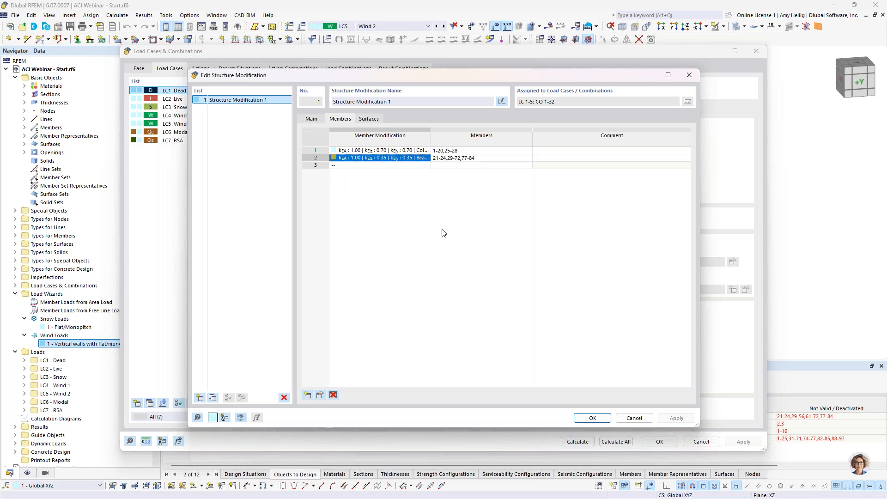
Examine the uncracked walls' surface stiffness modification, its ACI 318-19 type and component options, and leave Structure Modification 1 unchanged
left_click(372, 120)
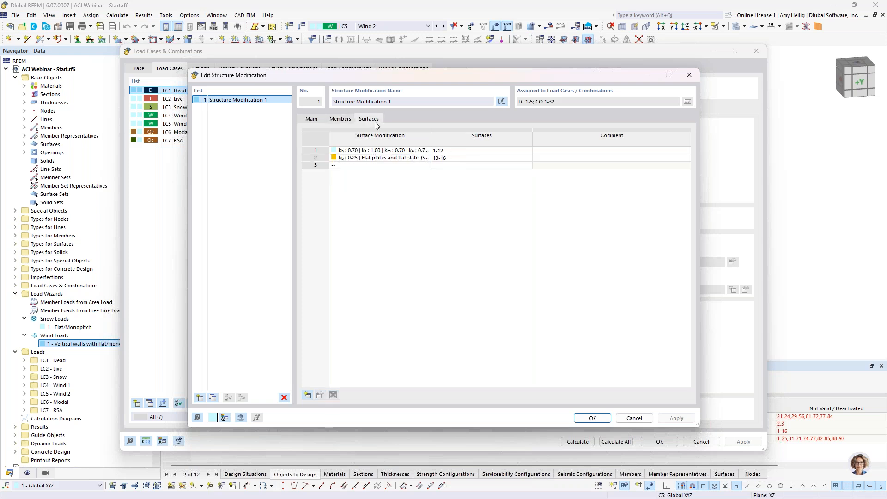
left_click(427, 152)
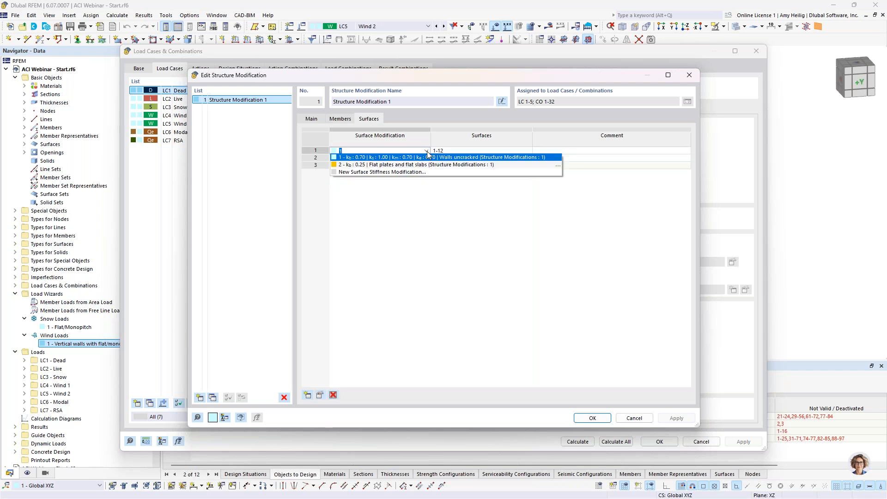
left_click(557, 159)
left_click(407, 134)
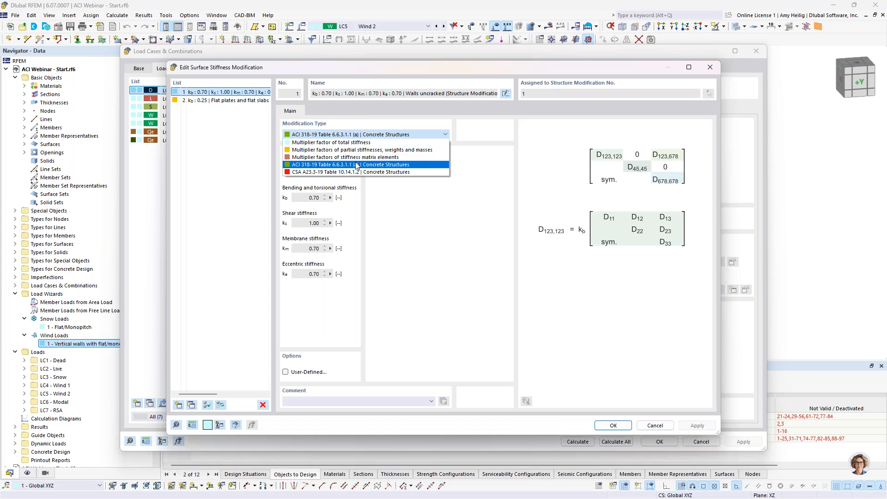
left_click(357, 165)
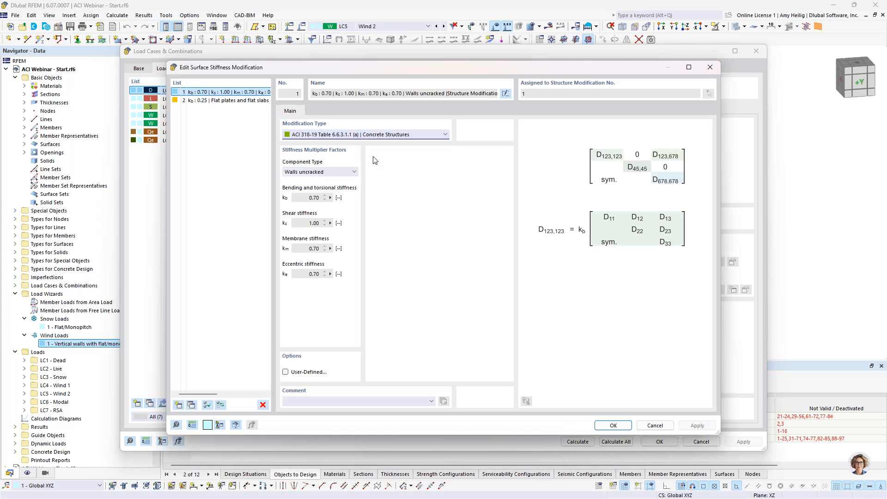
left_click(345, 172)
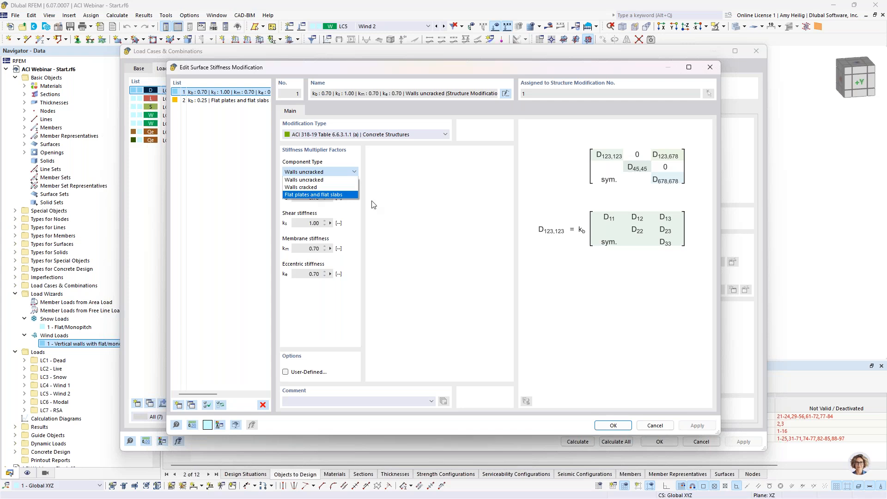
left_click(412, 213)
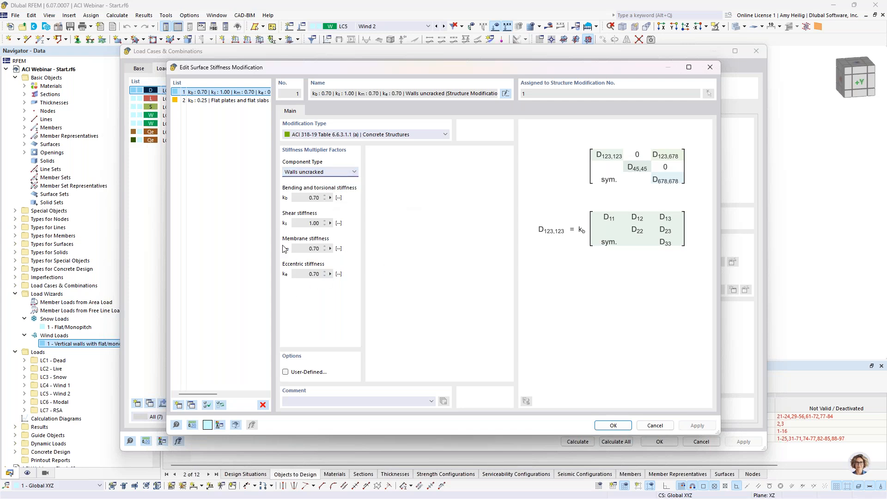
left_click(613, 425)
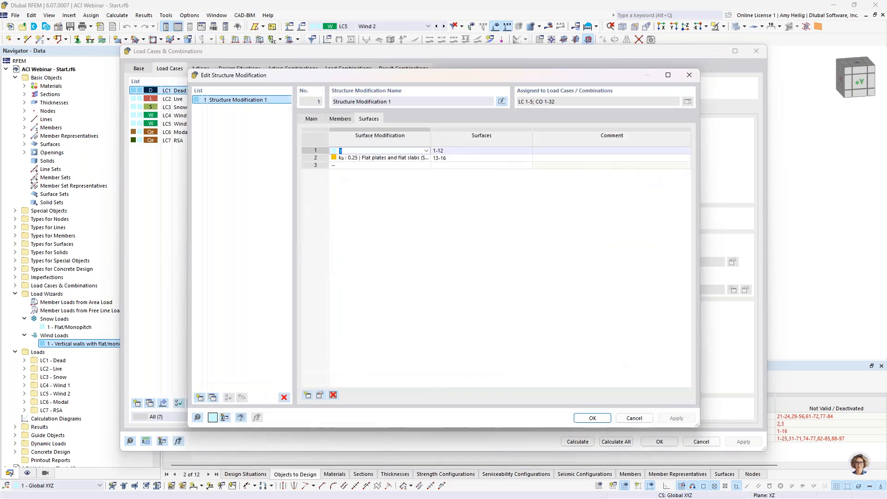
left_click(632, 418)
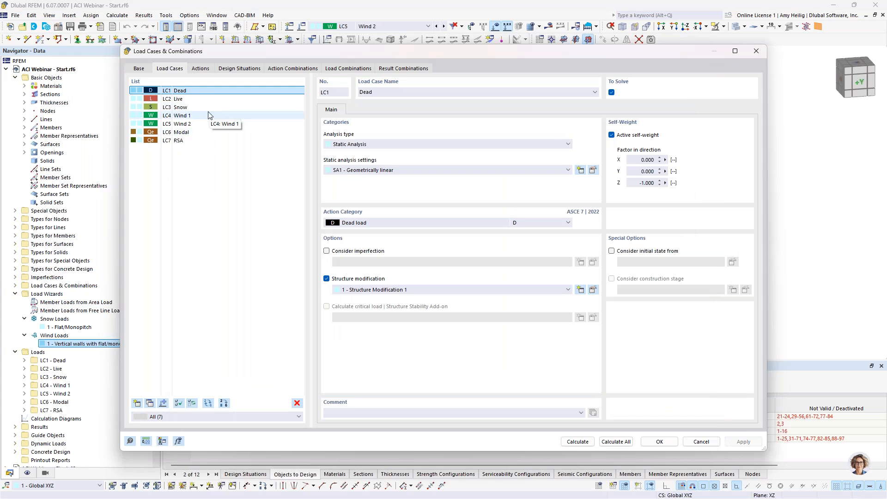
Examine the combination wizard settings assigned to design situation DS1, including its structure modification, and leave them unchanged
left_click(246, 69)
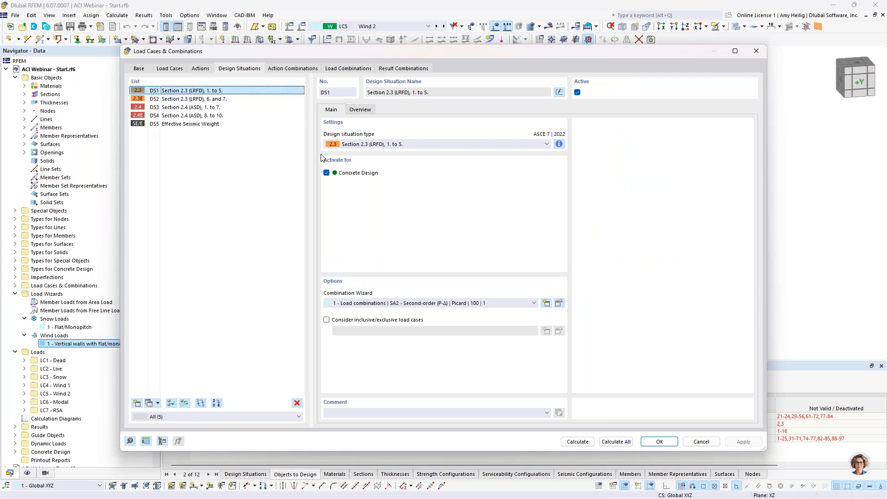
left_click(559, 303)
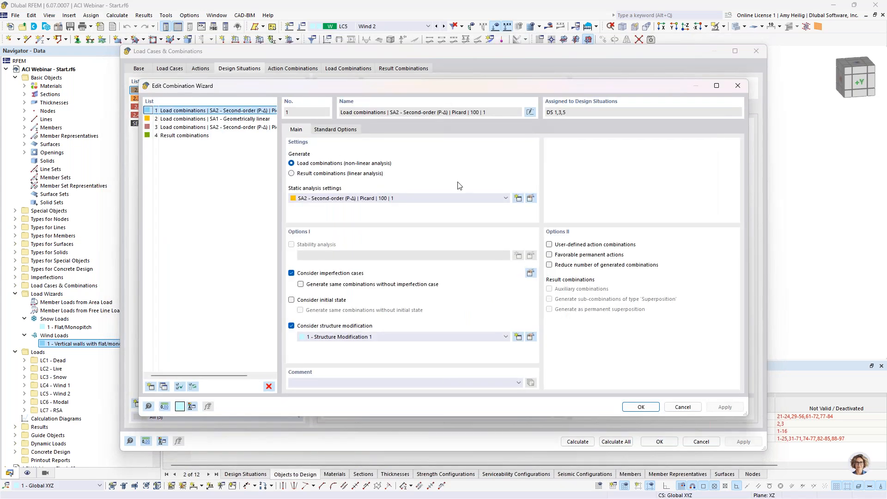
left_click(681, 407)
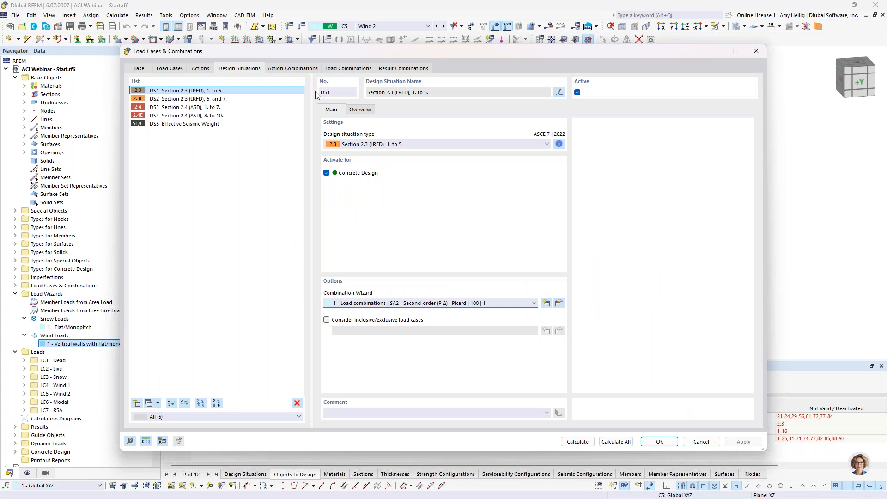
Check the structure modification assigned to the load combinations up to CO4 and close the load cases and combinations without changes
left_click(334, 70)
key("Down")
key("Down")
key("Down")
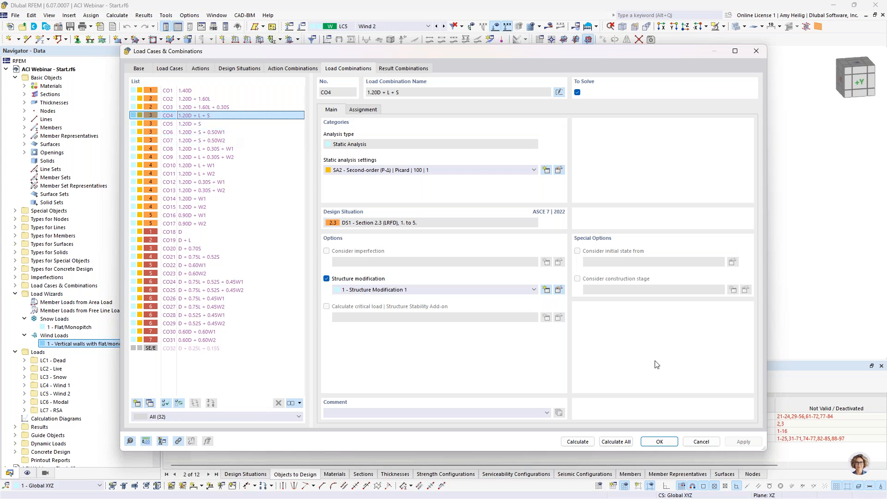
left_click(700, 442)
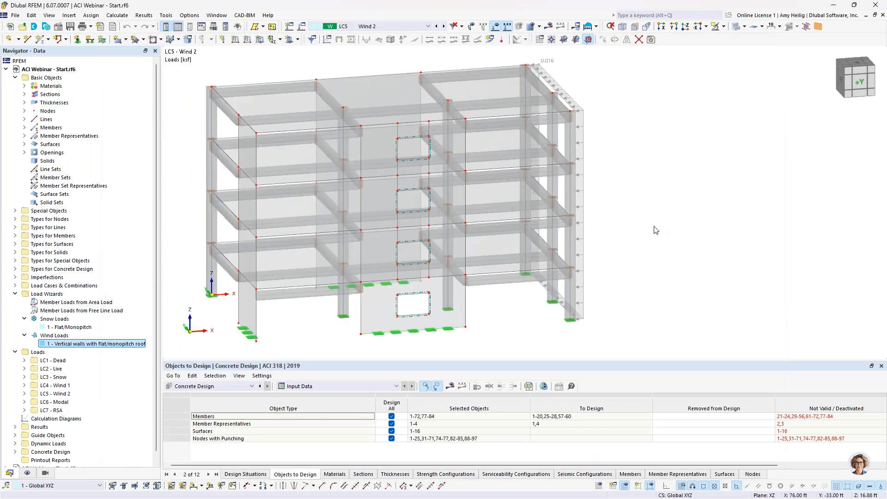
Hide the loads in the model view and enlarge the table of concrete design objects
left_click(496, 31)
middle_click_drag(687, 242, 644, 224, "ctrl")
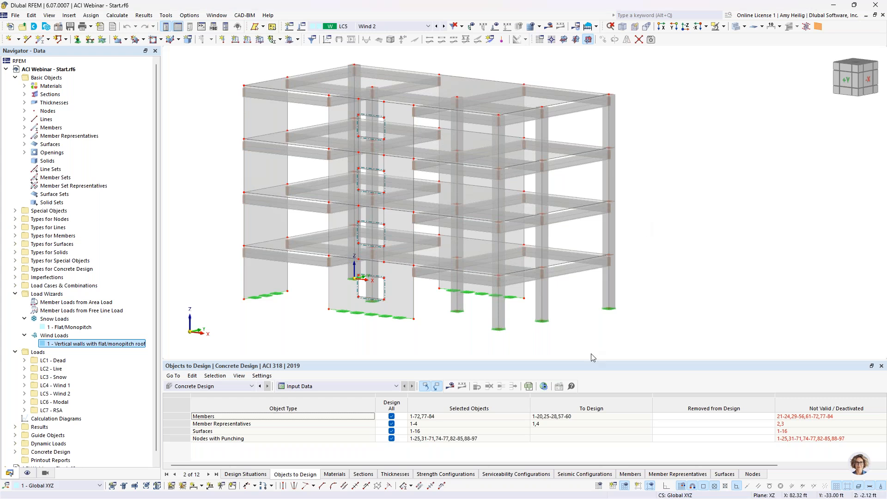
scroll(609, 323, "down", 2)
middle_click_drag(608, 323, 635, 300)
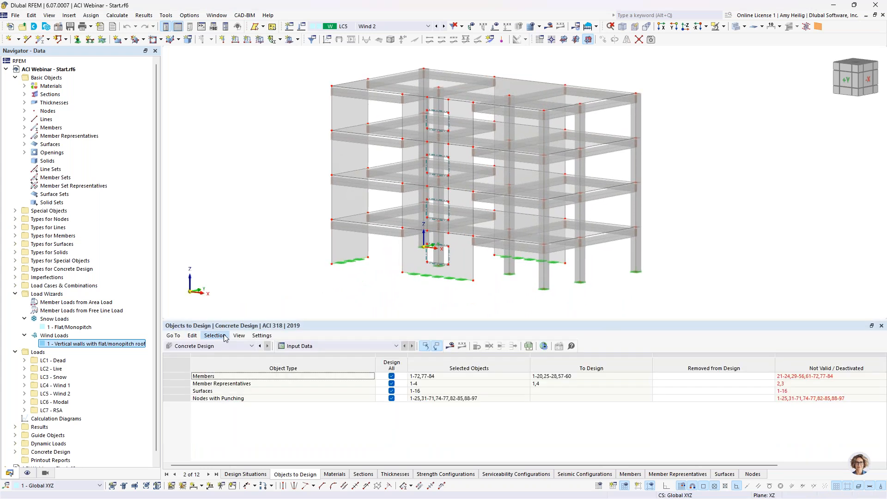
Keep the Concrete Design input table shown and examine its ACI 318-19 global settings without changing them
left_click(214, 347)
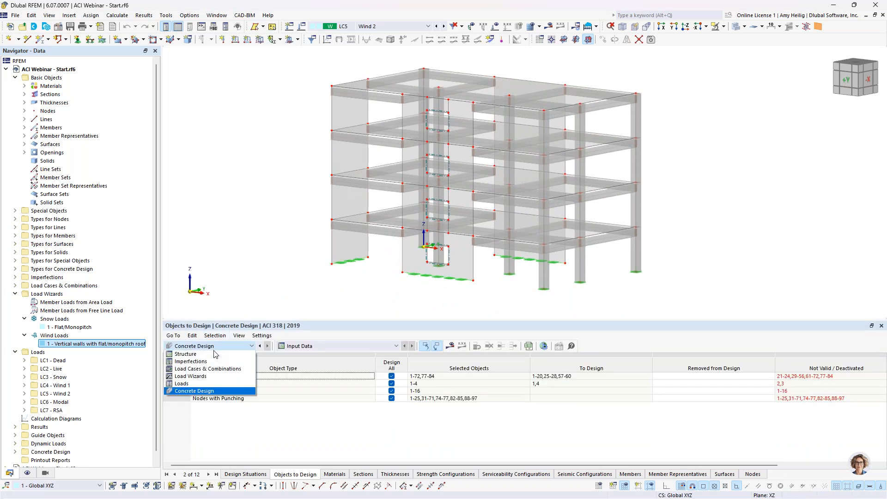
left_click(215, 391)
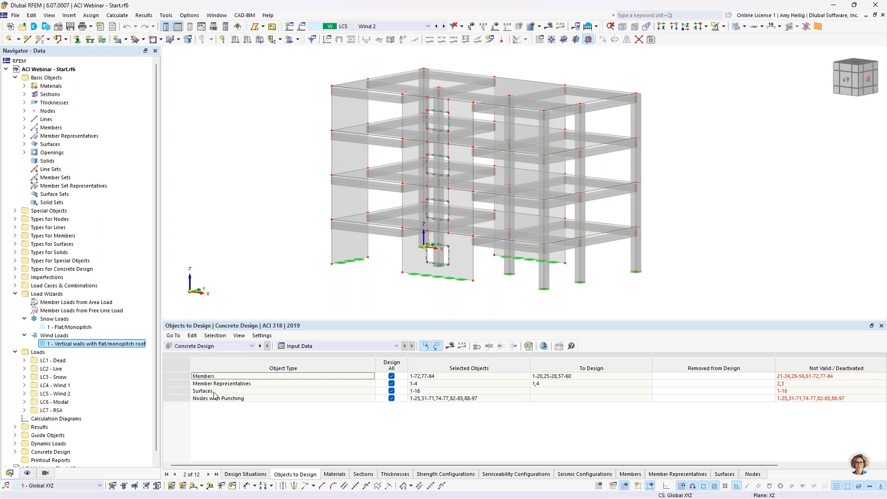
left_click(544, 347)
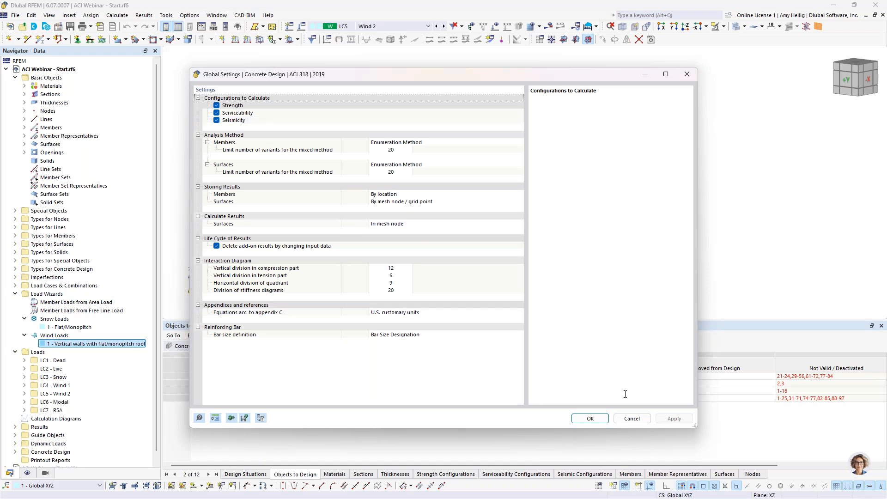
left_click(631, 418)
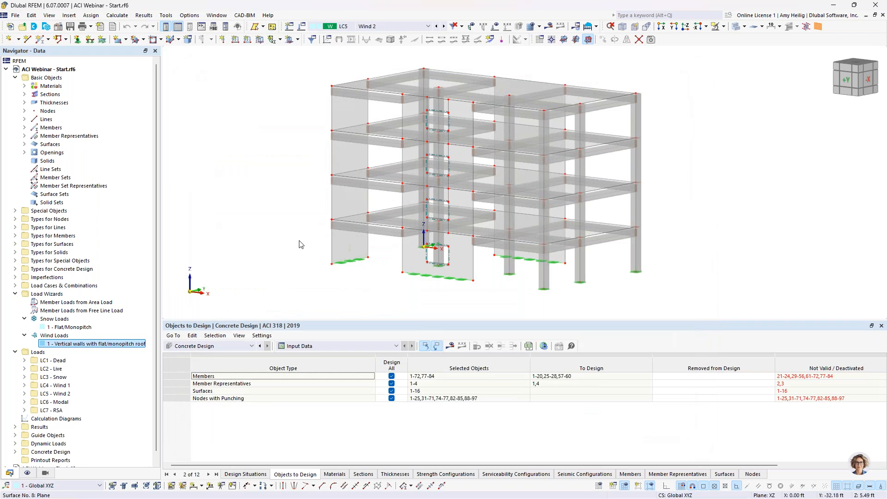
Collapse the load wizards and examine column member 8, toggling its design properties off and on, without keeping any changes
left_click(17, 294)
scroll(608, 261, "up", 3)
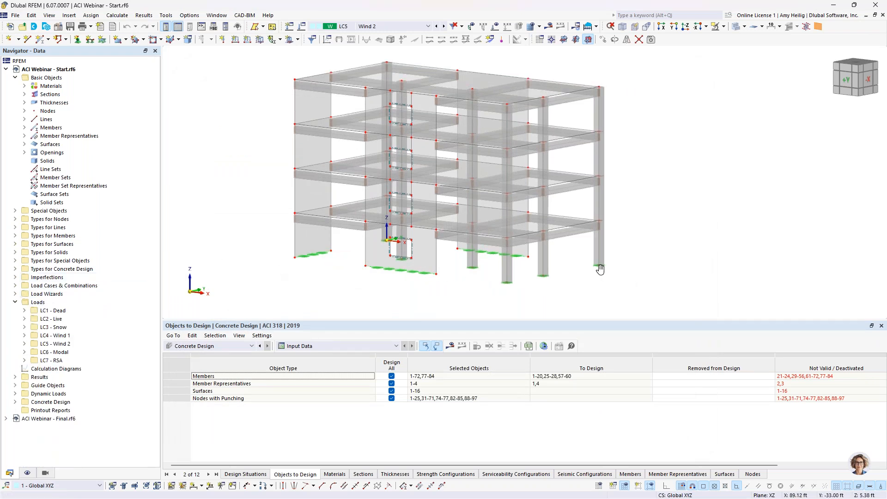
scroll(608, 261, "up", 3)
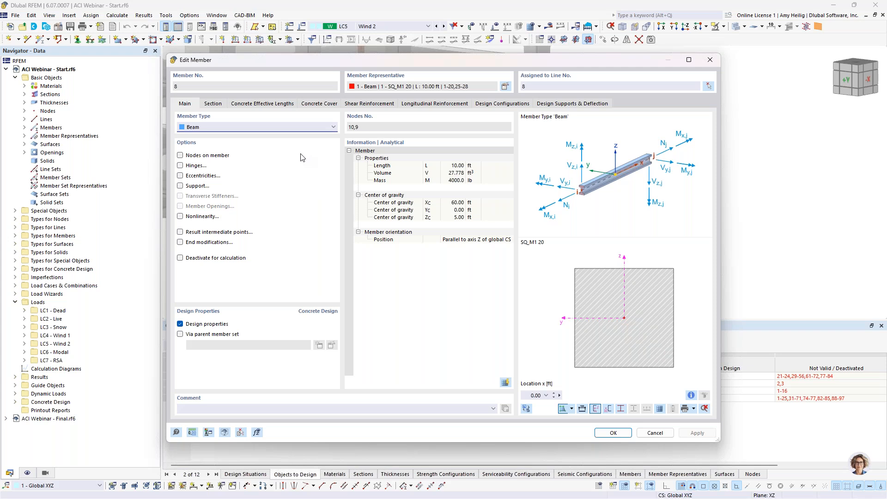
left_click(206, 320)
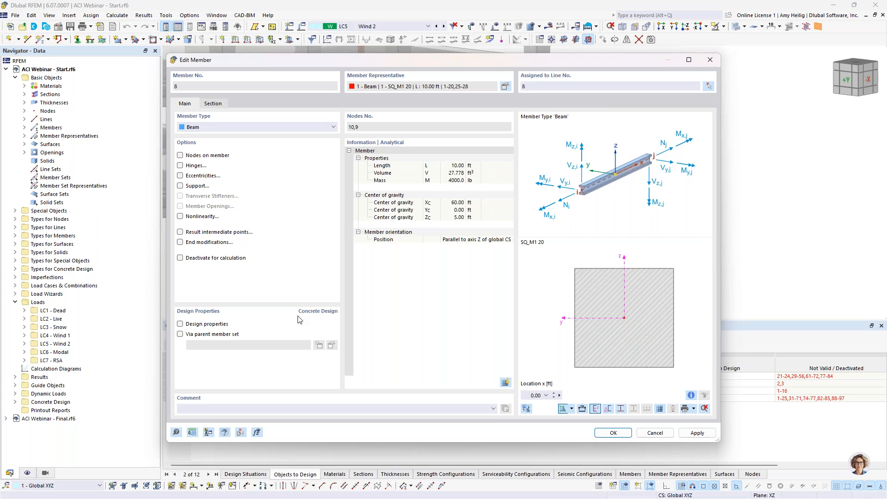
left_click(217, 324)
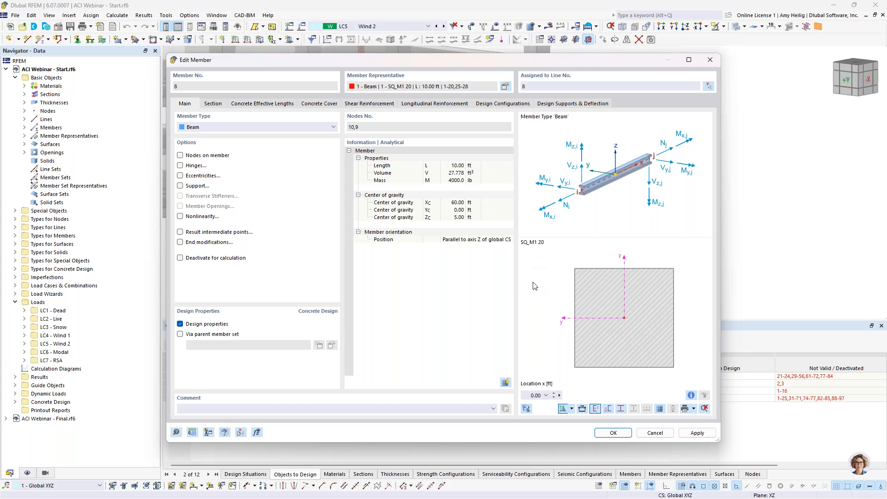
left_click(654, 434)
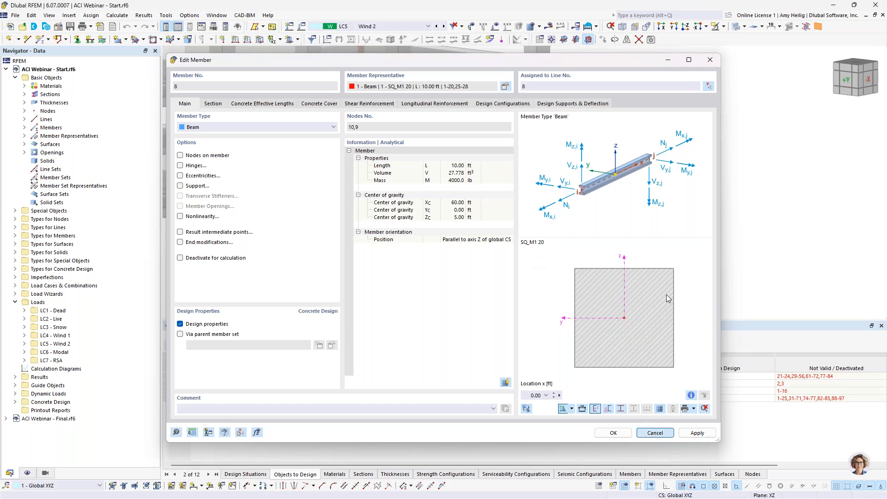
middle_click_drag(647, 220, 622, 229)
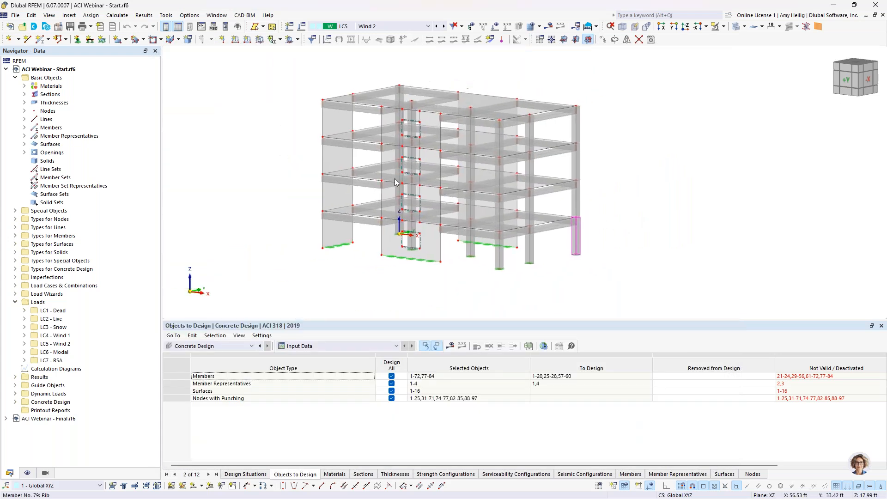
Display the member representatives in the model and switch the model from transparent rendering to a line display
left_click(28, 472)
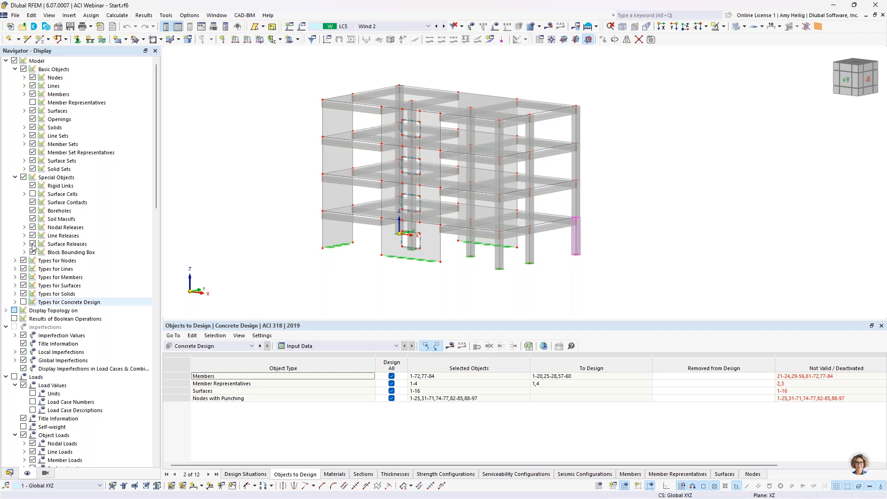
left_click(76, 103)
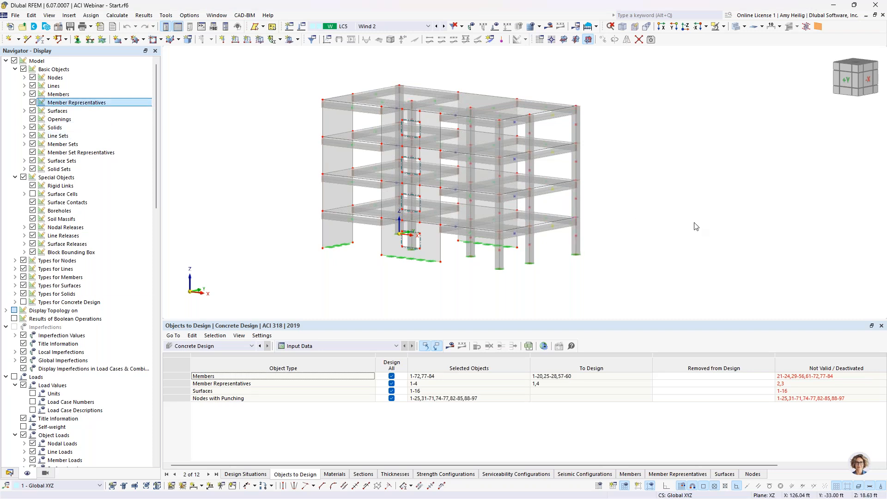
left_click(736, 27)
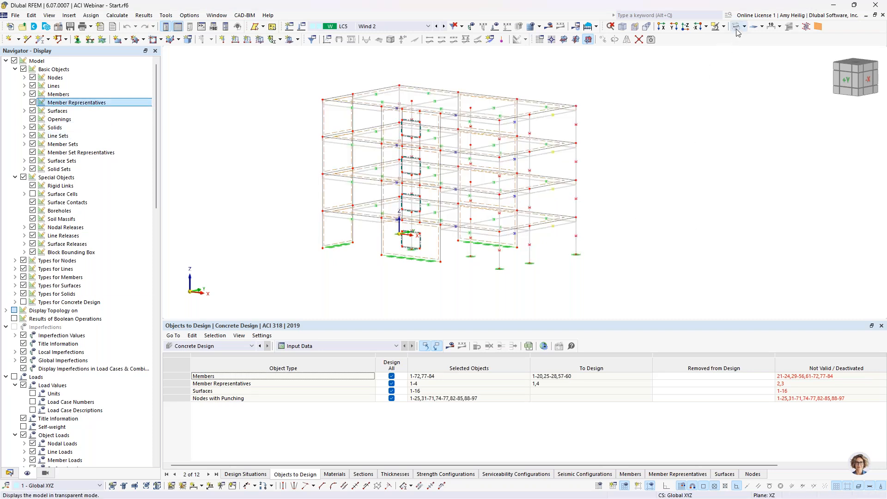
List the member representatives, highlight the columns of representative 1 (Beam, SQ_M1 20) and open its properties
left_click(13, 473)
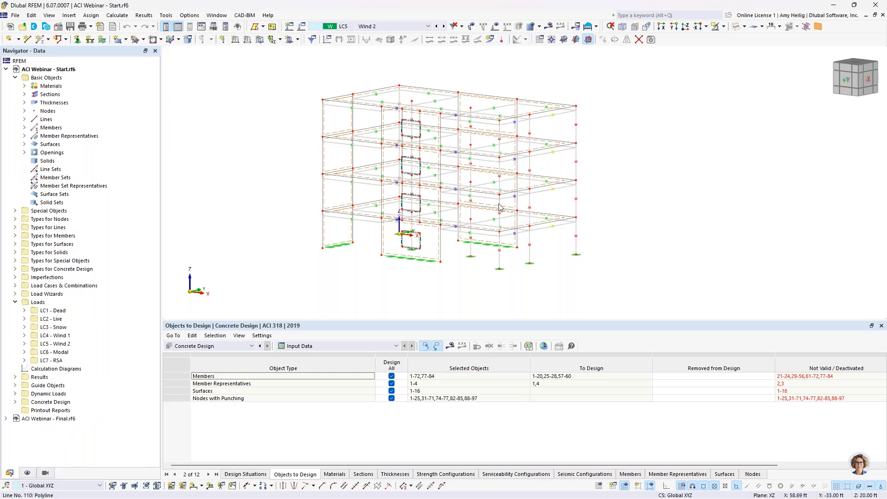
left_click(24, 136)
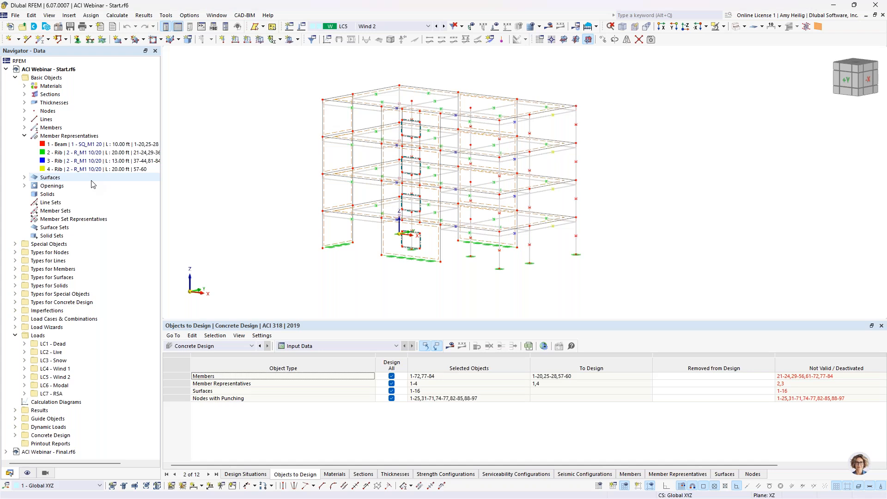
left_click(54, 146)
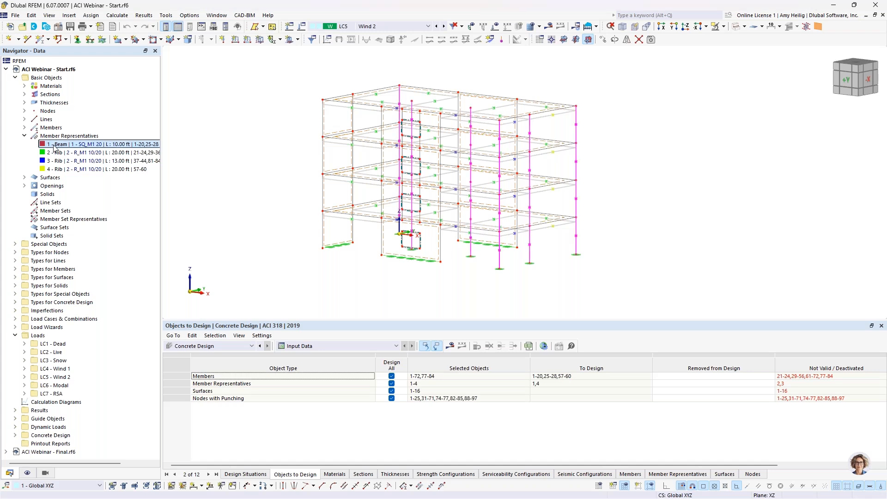
double_click(55, 147)
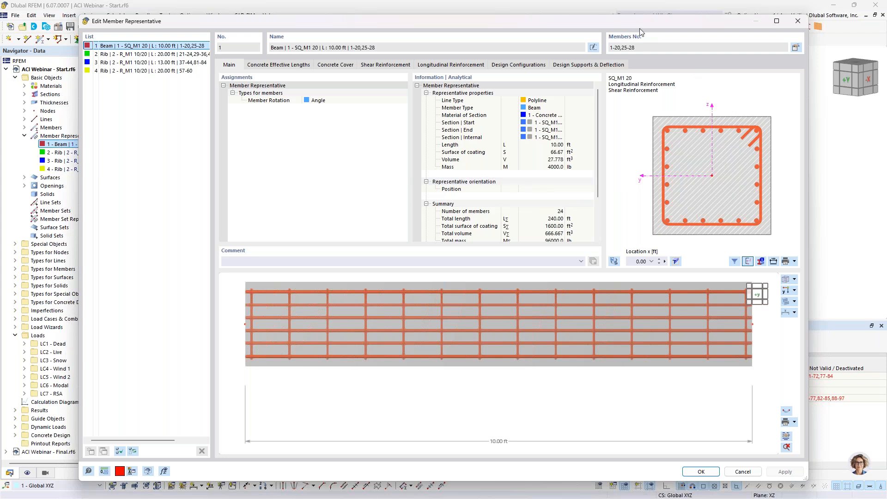
mouse_move(642, 19)
left_mouse_down()
mouse_move(739, 222)
mouse_move(634, 419)
mouse_move(744, 197)
mouse_move(645, 15)
mouse_move(650, 24)
left_mouse_up()
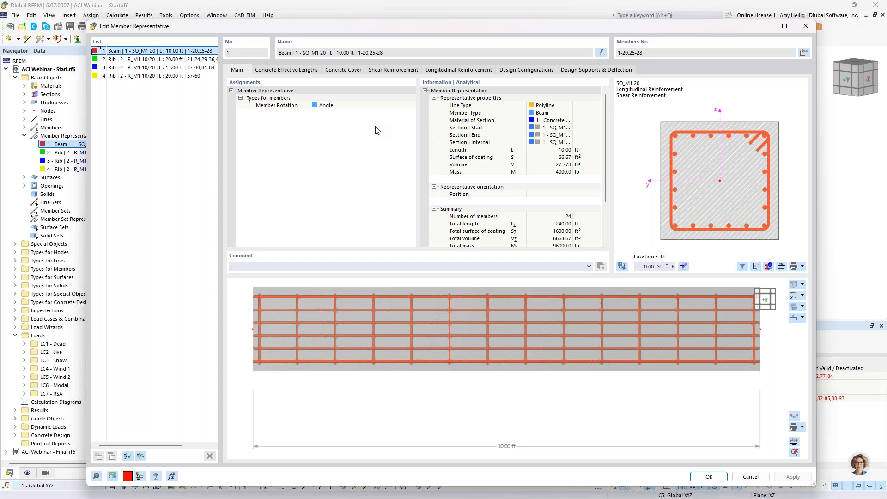
Examine the columns' concrete effective lengths, concrete cover and shear reinforcement in member representative 1
left_click(301, 72)
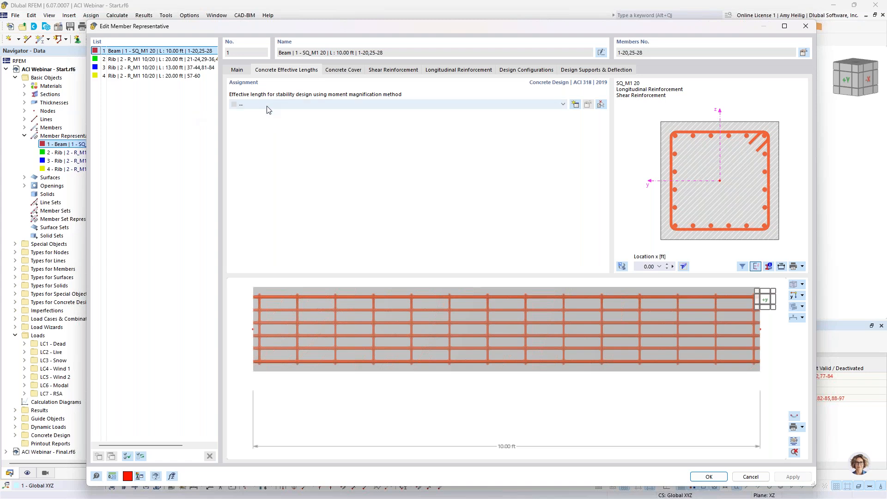
left_click(349, 73)
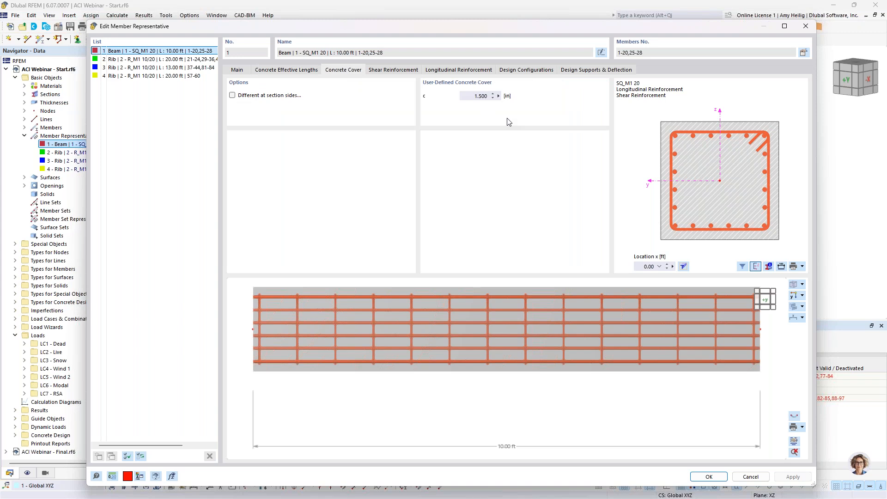
middle_click_drag(596, 327, 520, 351, "ctrl")
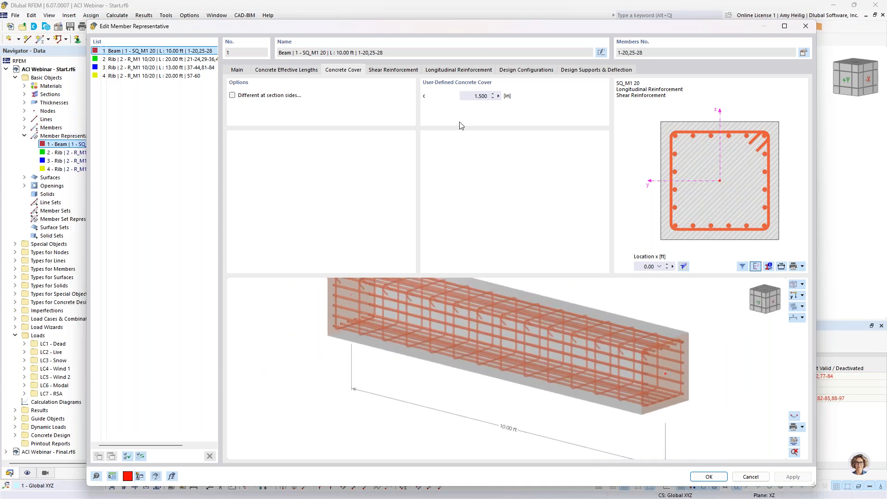
left_click(391, 70)
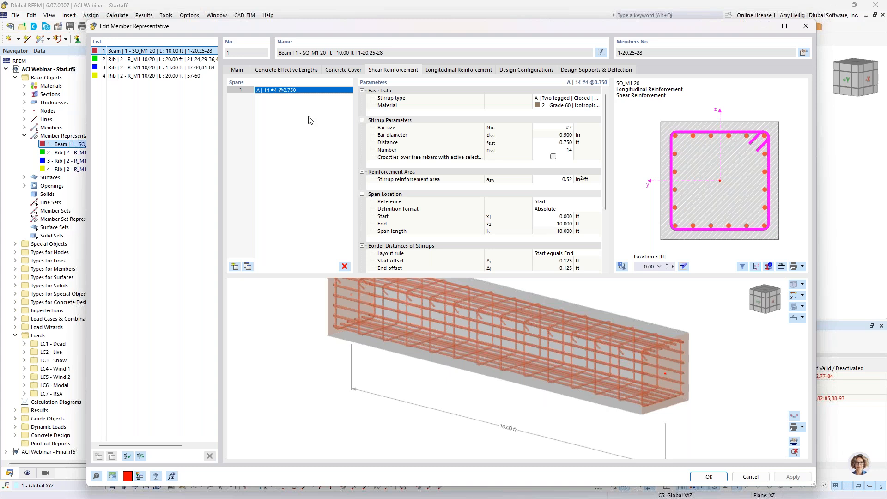
Examine the columns' longitudinal reinforcement, including its rebar type options and start anchorage type, without changing it
left_click(440, 71)
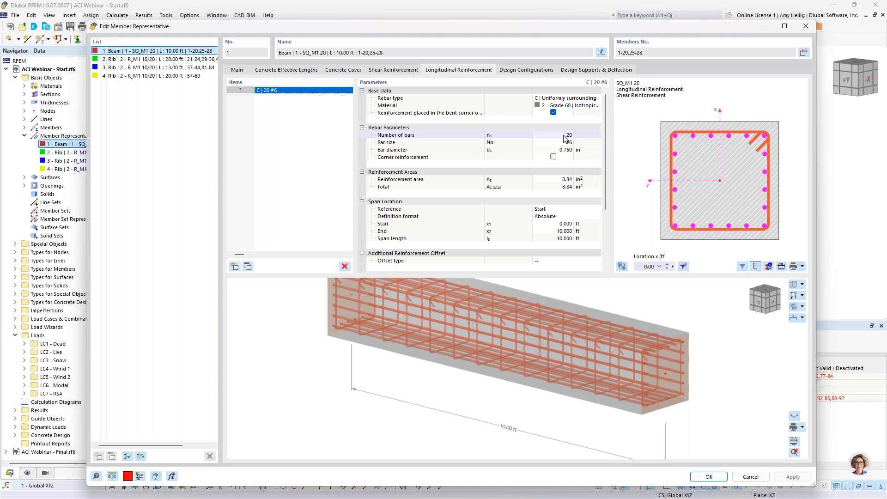
left_click(568, 98)
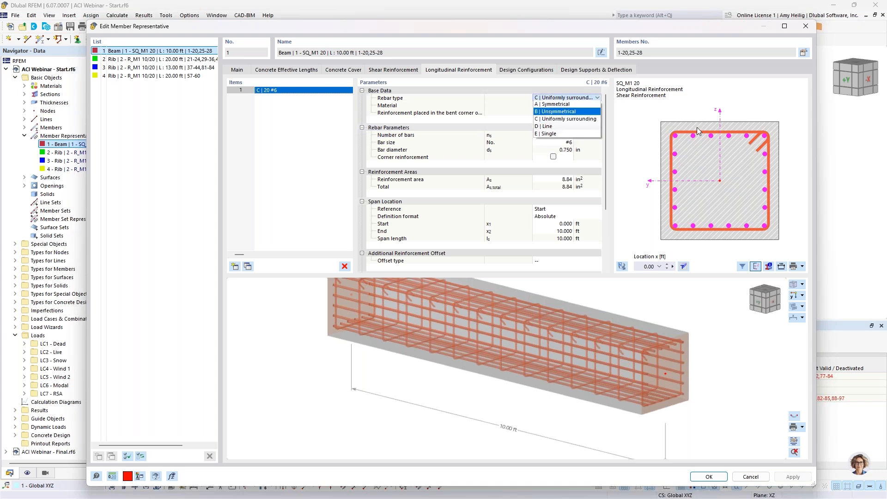
left_click(536, 167)
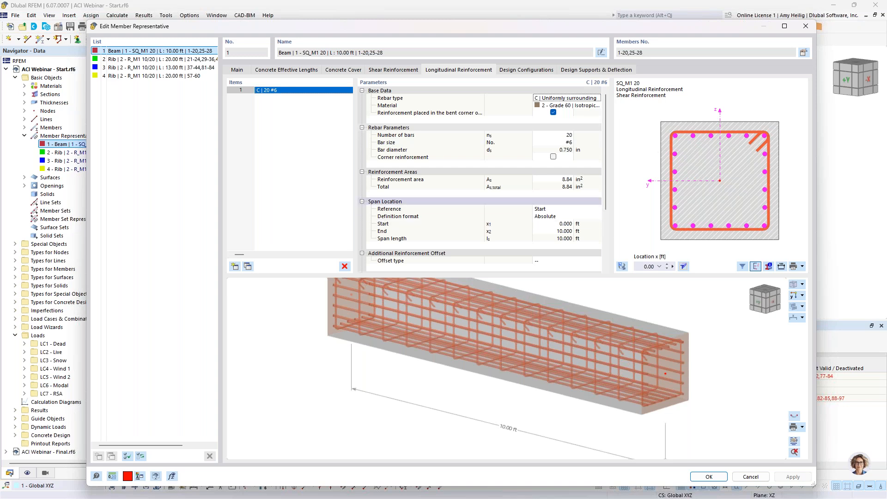
scroll(477, 203, "down", 2)
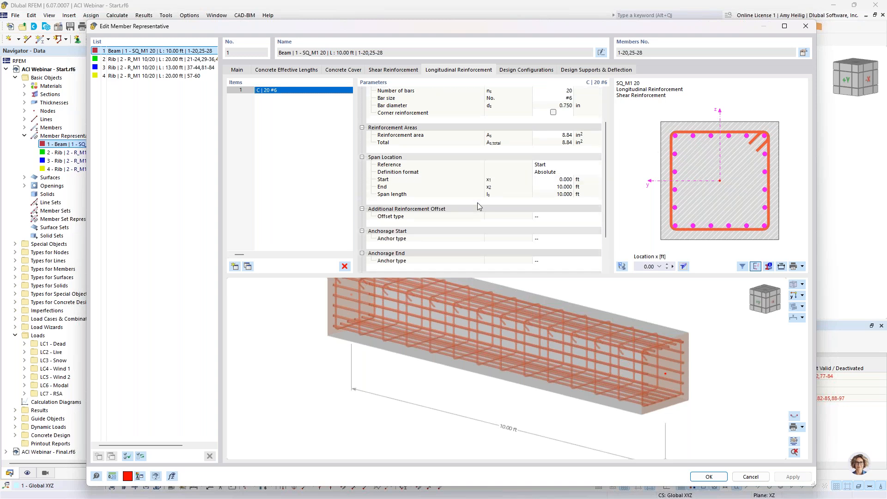
scroll(477, 206, "down", 1)
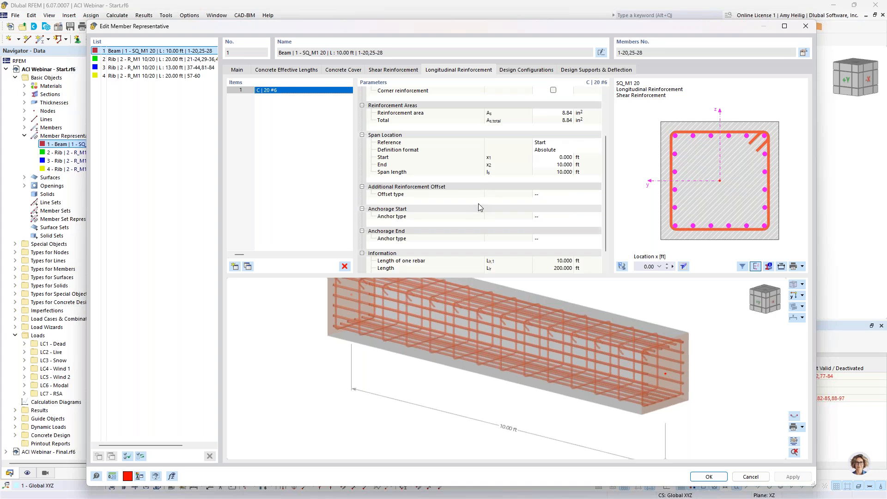
left_click(537, 216)
left_click(539, 216)
left_click(514, 250)
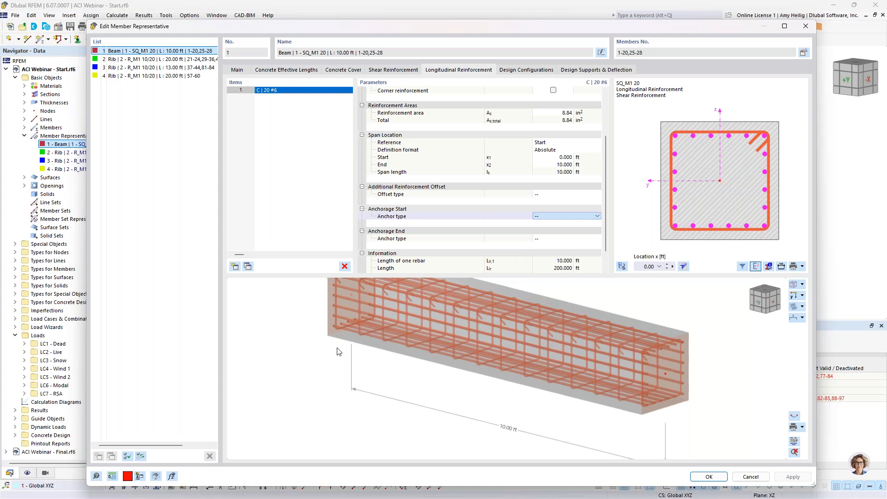
Try a straight start anchorage on the columns' longitudinal reinforcement, inspect the bar ends and reset the anchor type to none
middle_click_drag(326, 351, 352, 385, "ctrl")
middle_click_drag(345, 342, 405, 406)
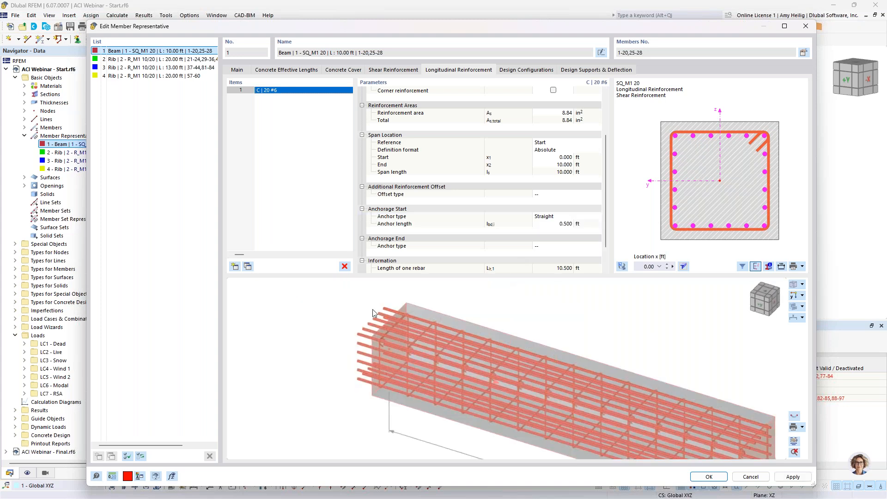
left_click(567, 217)
left_click(573, 217)
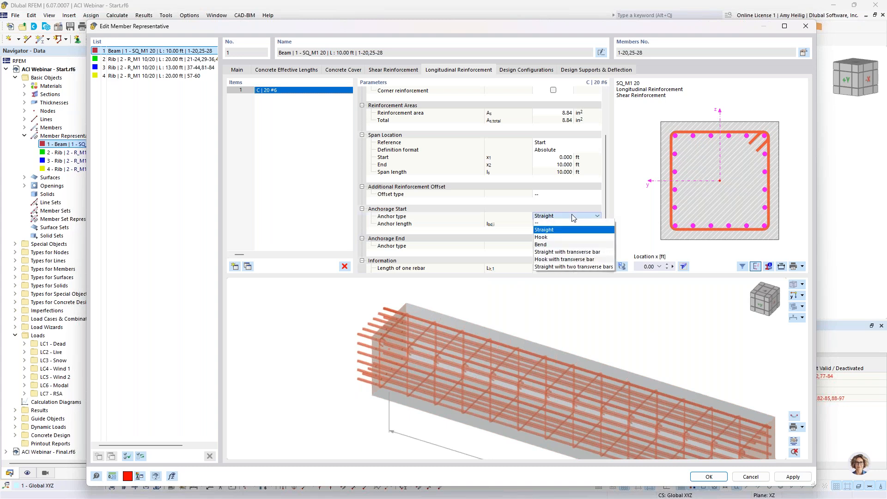
left_click(560, 225)
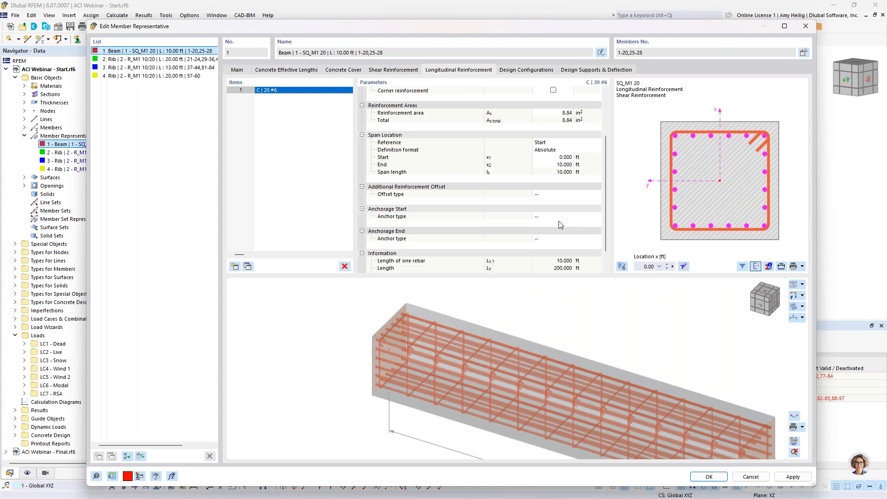
scroll(535, 369, "down", 1)
middle_click_drag(535, 368, 478, 331)
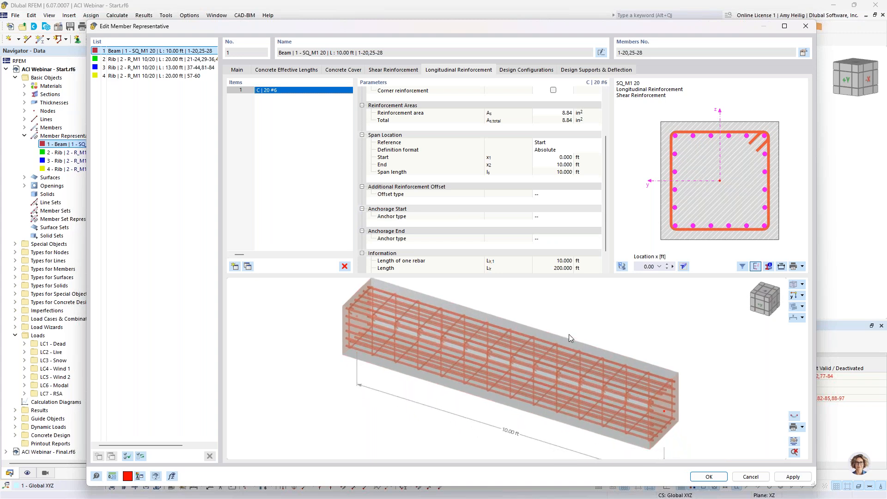
Examine the columns' default ACI 318-19 strength configuration, including reduction factors and minimum reinforcement options, and close it unchanged
left_click(527, 70)
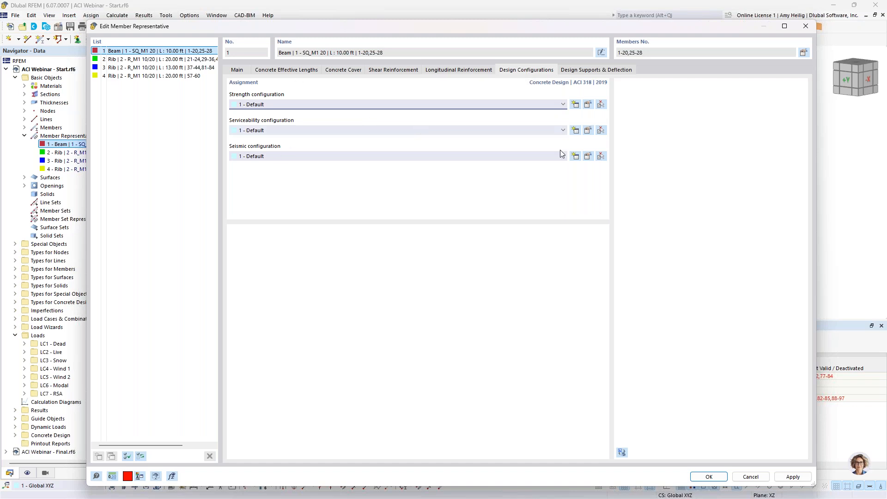
left_click(587, 104)
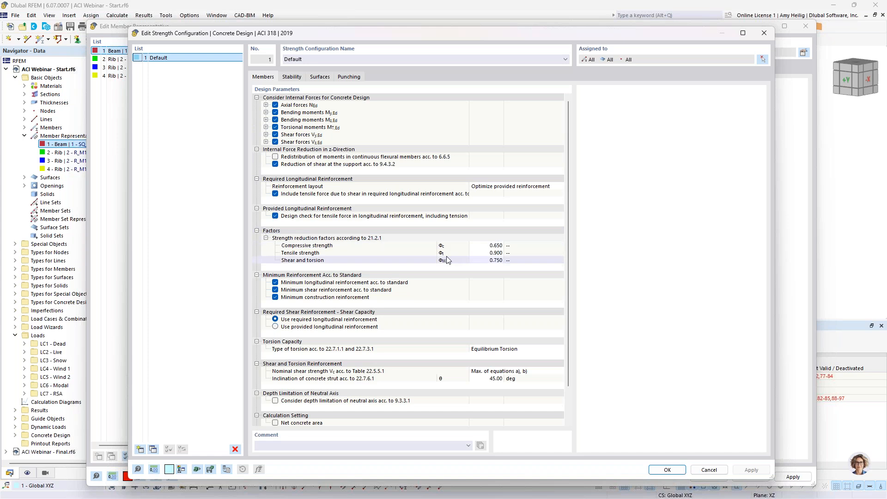
scroll(465, 289, "down", 2)
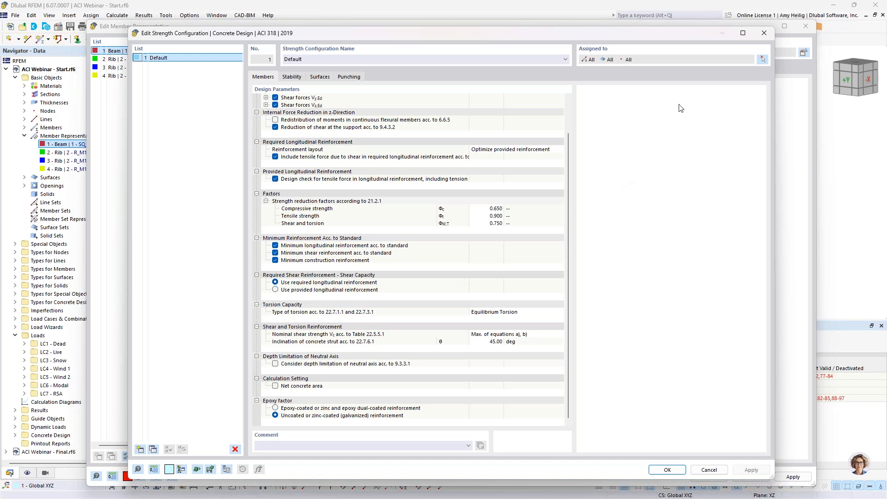
left_click(709, 470)
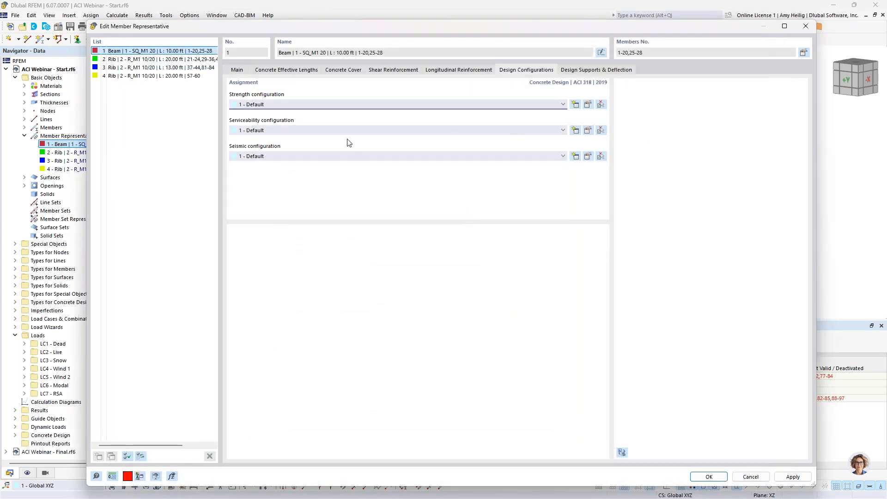
Examine the default serviceability configuration's crack and deflection settings, comparing the time-dependent options of table 24.2.4.1.3 and ACI 435, and discard any changes
left_click(587, 130)
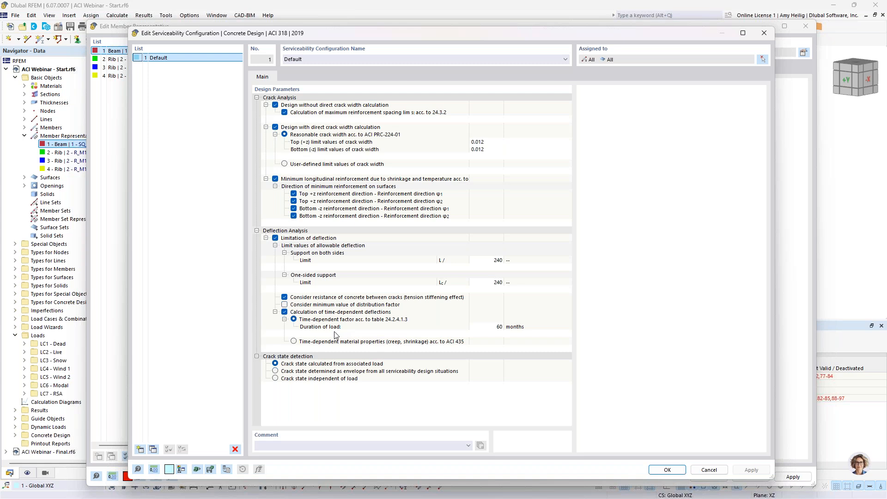
left_click(294, 342)
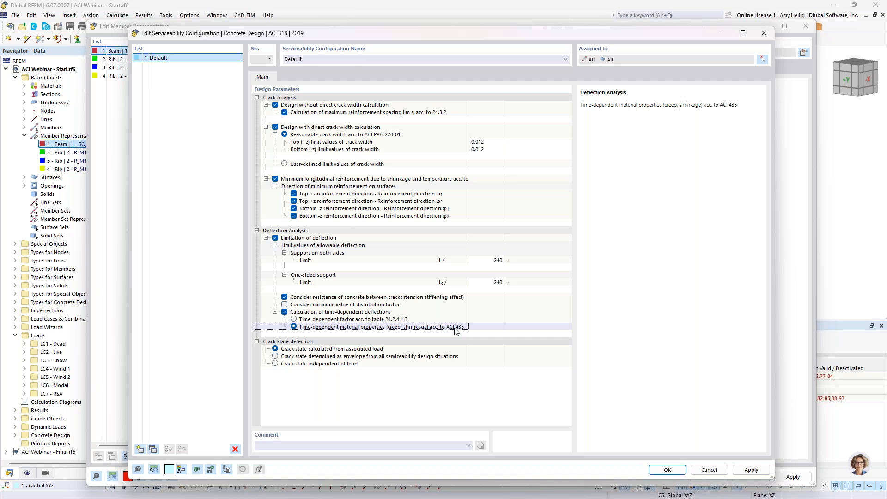
left_click(348, 319)
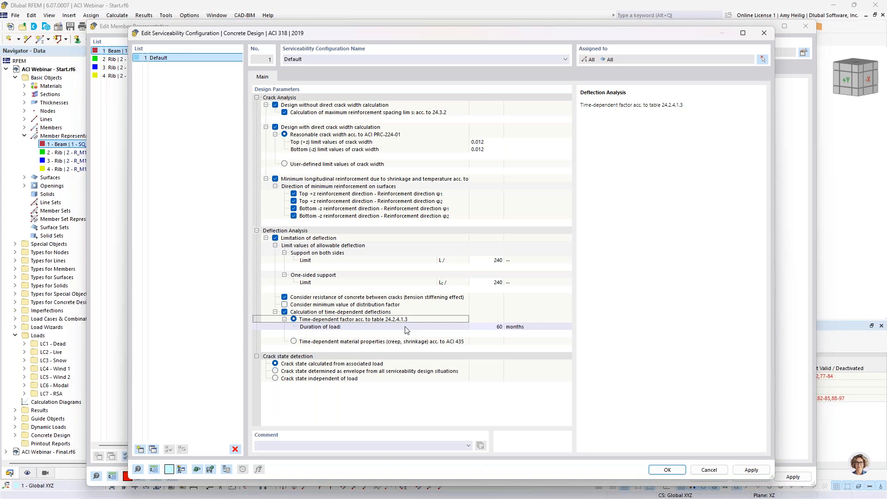
left_click(709, 470)
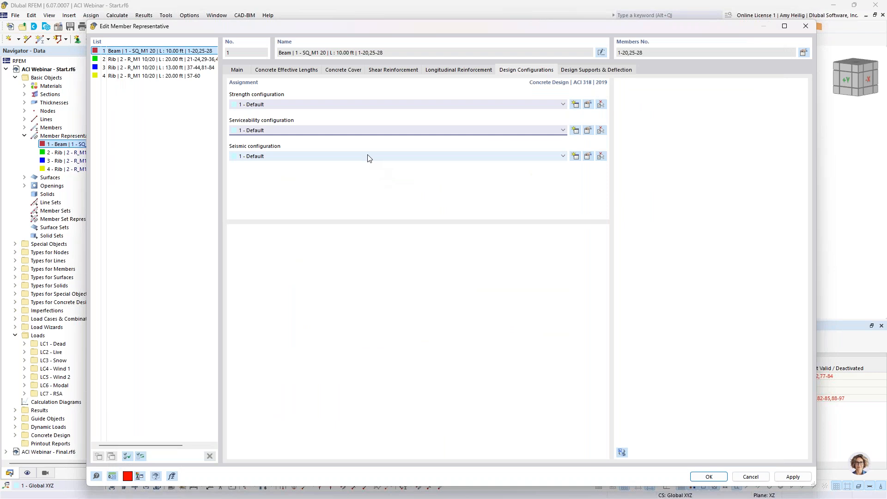
Examine the default seismic configuration, including its seismic design category and frame type options, and close it without changes
left_click(587, 156)
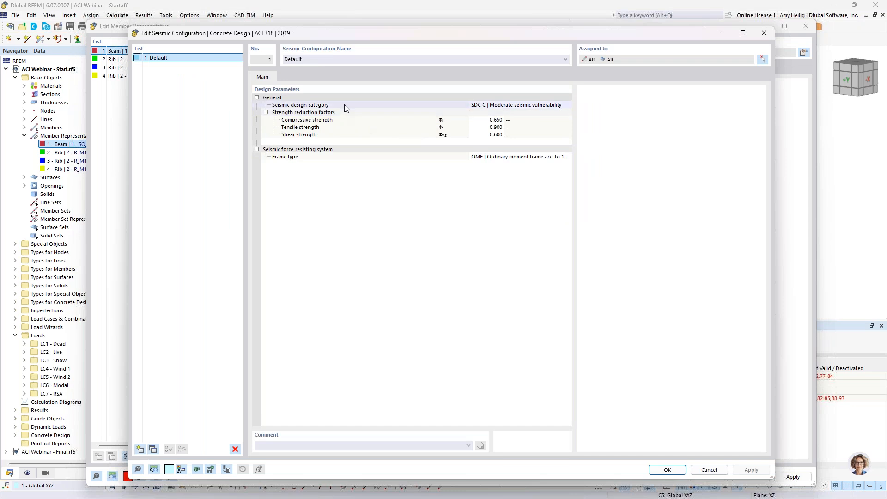
left_click(491, 105)
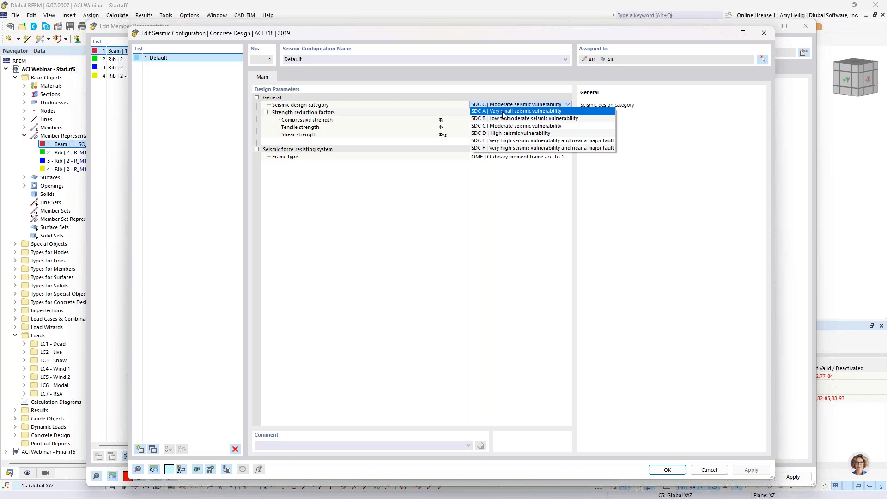
left_click(510, 210)
left_click(525, 157)
left_click(528, 157)
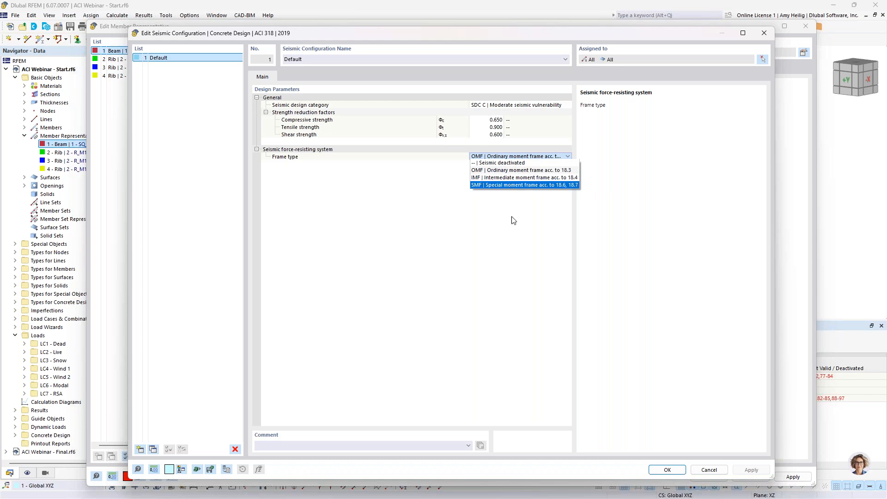
left_click(510, 238)
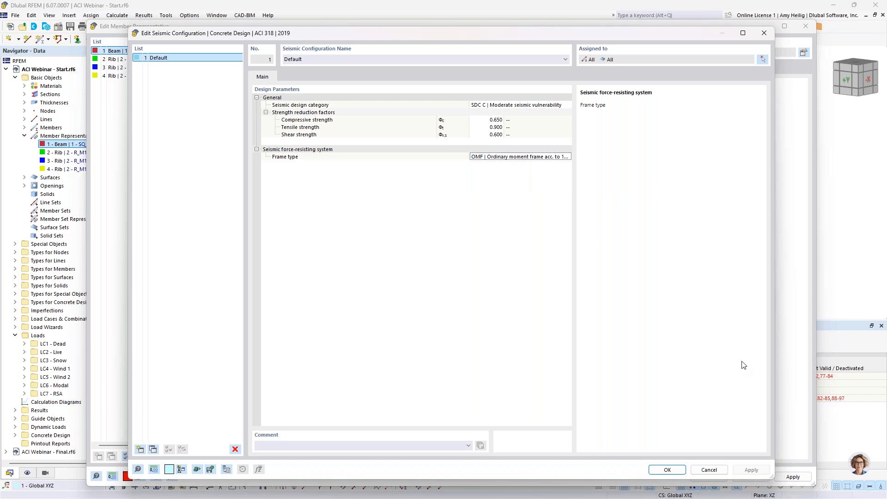
left_click(703, 470)
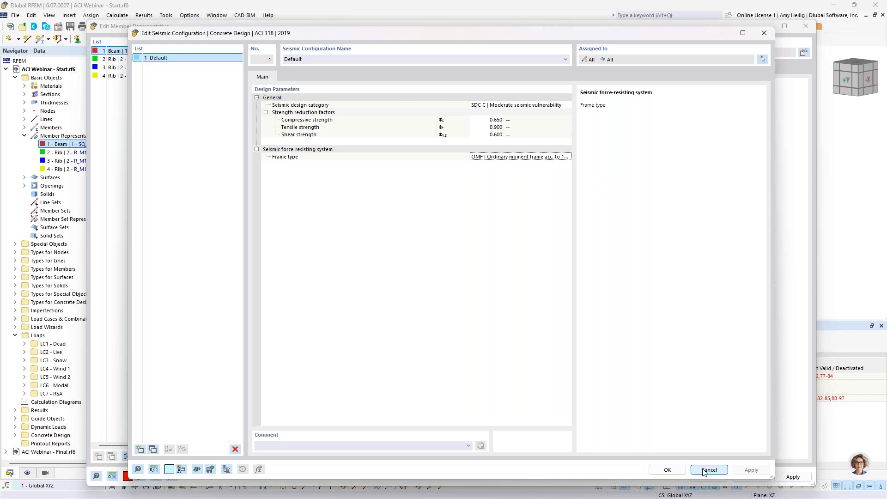
Examine the columns' design supports and deflection analysis settings and close member representative 1
left_click(586, 70)
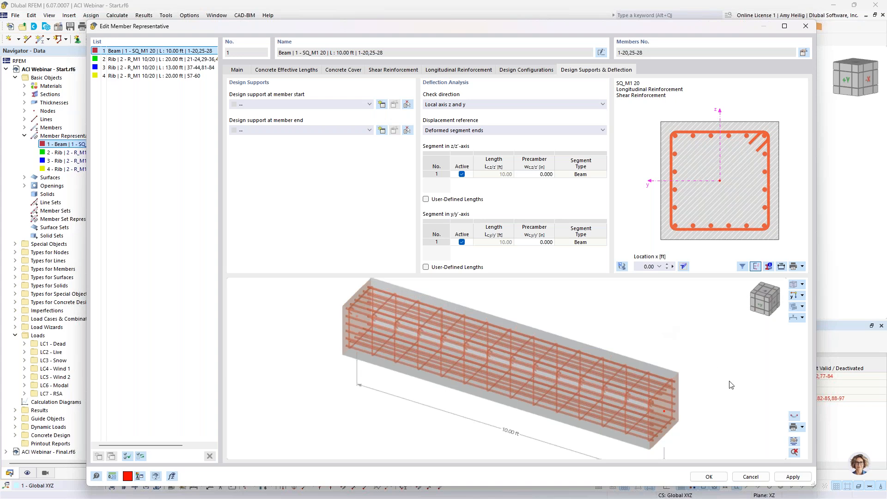
scroll(684, 392, "down", 1)
middle_click_drag(684, 392, 644, 384)
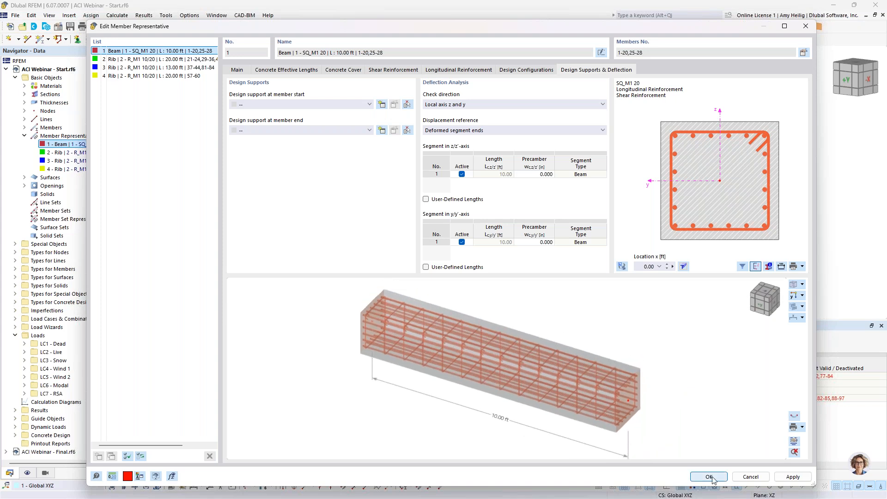
left_click(709, 476)
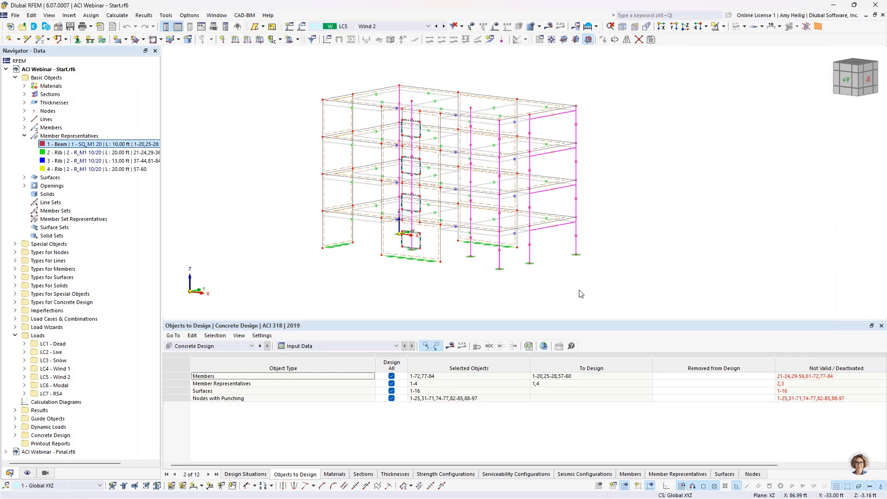
Switch the model back to transparent rendering and inspect the ribs spanning between the columns
left_click(735, 27)
left_click(737, 29)
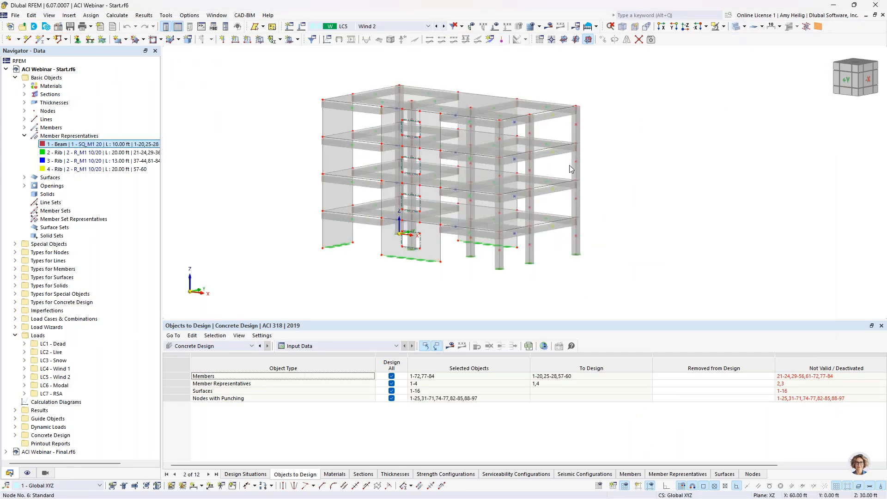
scroll(561, 231, "up", 3)
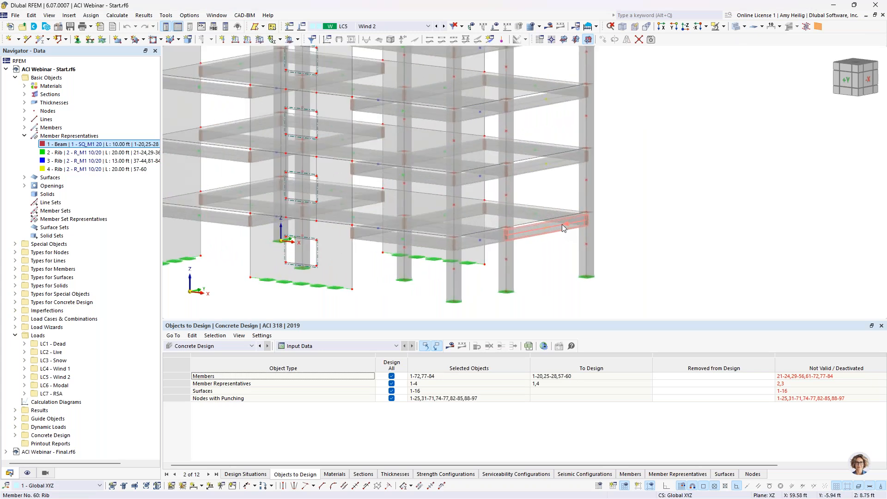
scroll(562, 223, "down", 3)
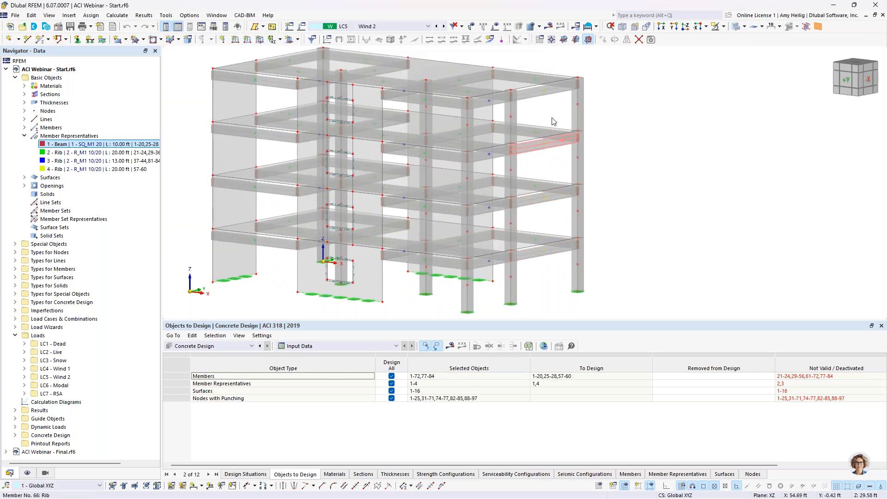
Open member representative 4 (Rib, R_M1 10/20) and examine its 3D reinforcement, concrete cover and shear reinforcement
left_click(58, 170)
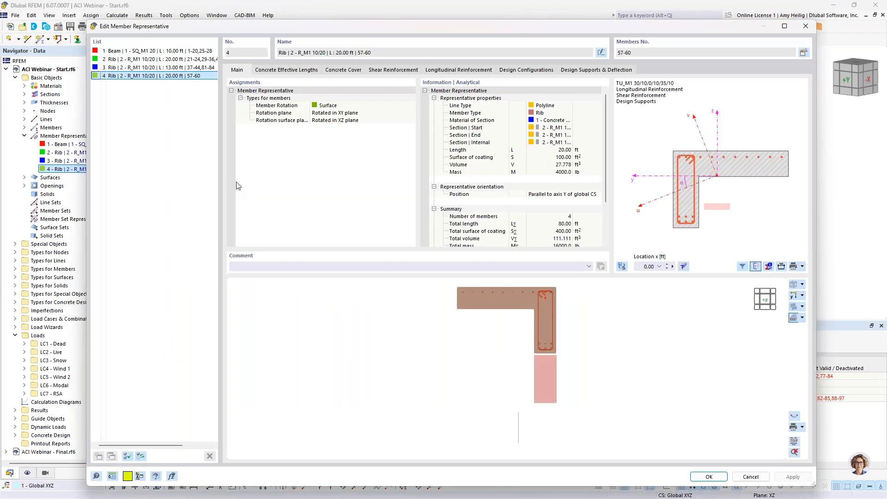
middle_click_drag(555, 325, 508, 372)
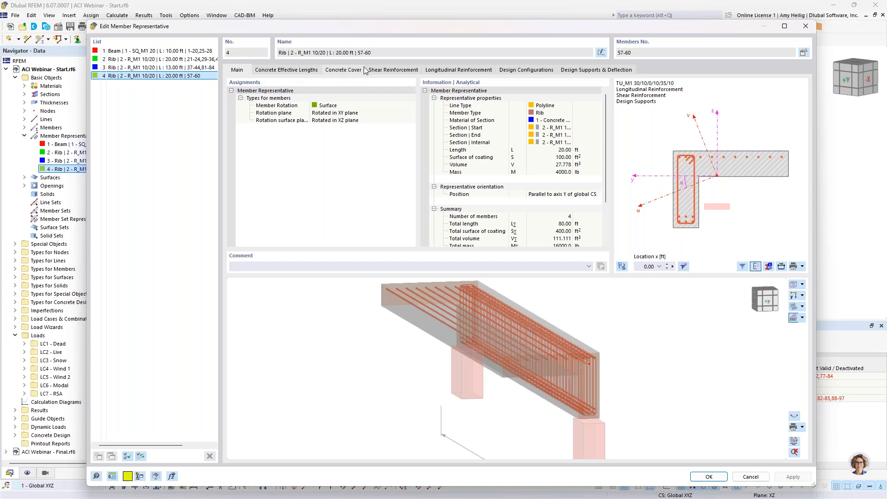
left_click(343, 70)
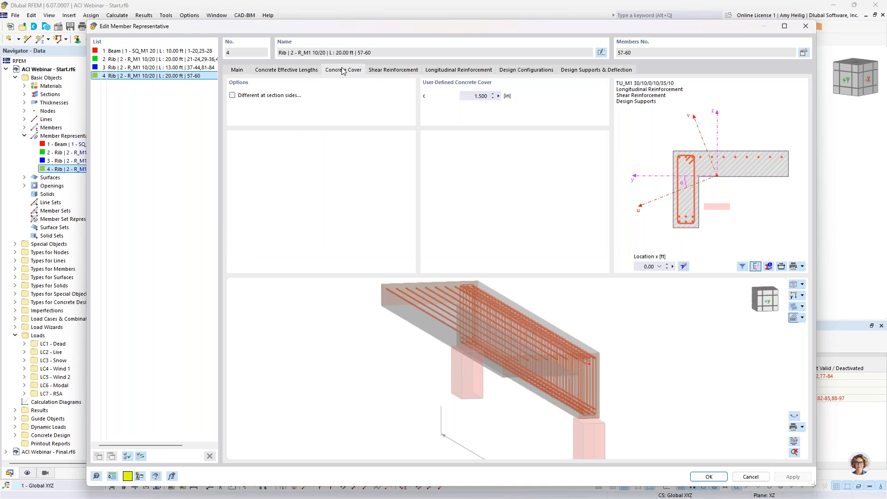
left_click(383, 70)
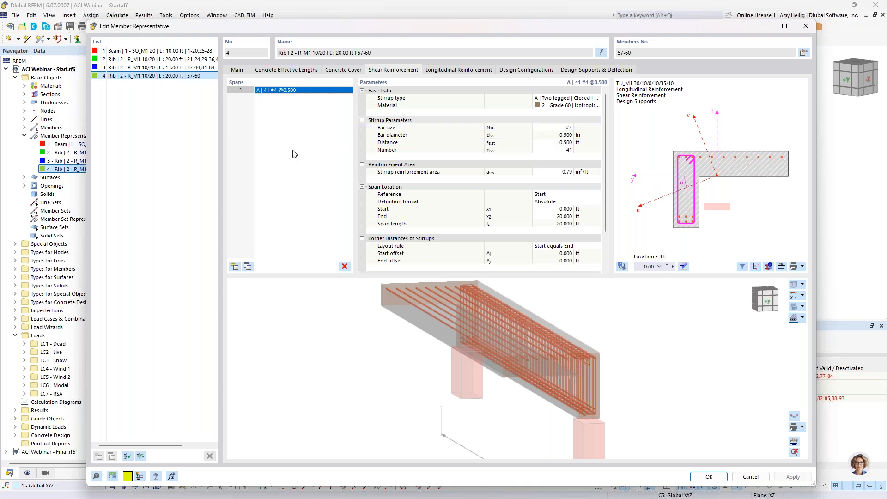
Examine the rib's first longitudinal reinforcement item (A, 3 #6), its rebar type options and its bars in the section, keeping the Symmetrical type
left_click(454, 72)
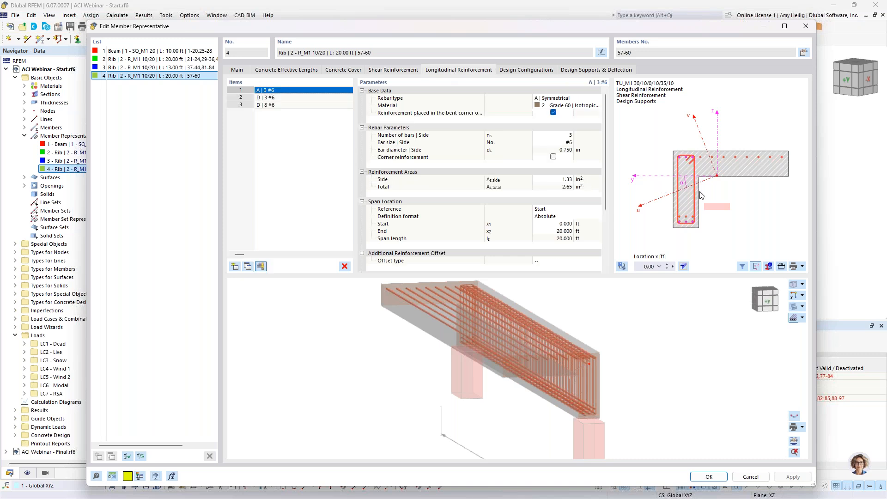
scroll(701, 195, "up", 1)
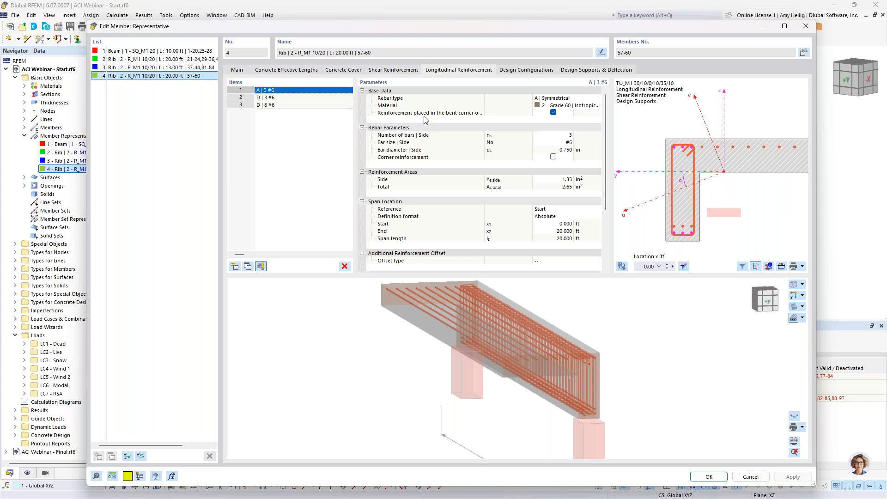
left_click(573, 99)
left_click(573, 98)
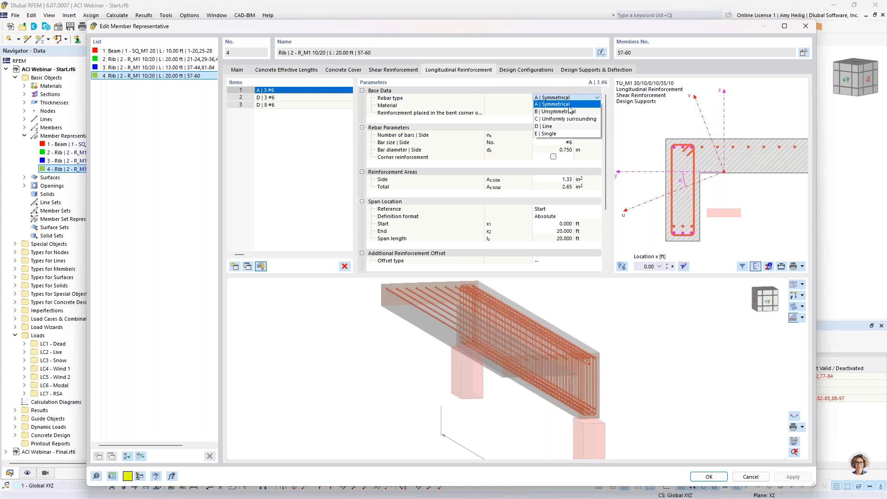
left_click(573, 107)
scroll(696, 153, "up", 2)
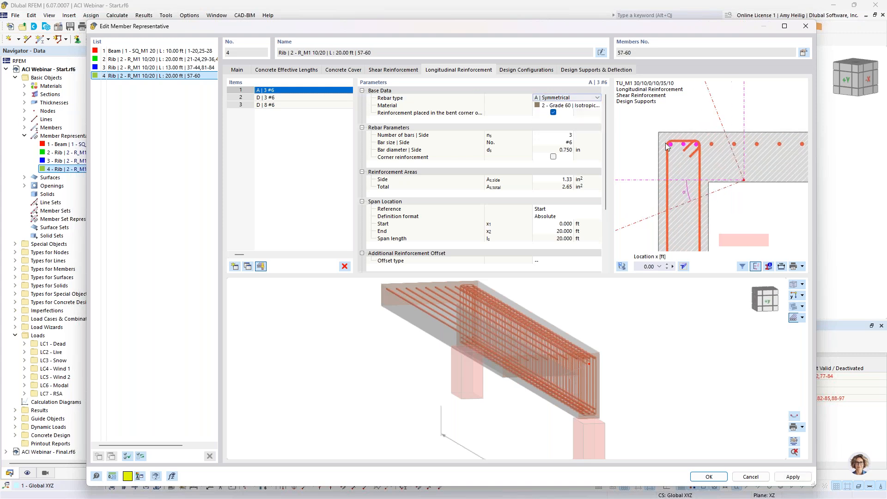
middle_click_drag(704, 245, 704, 201)
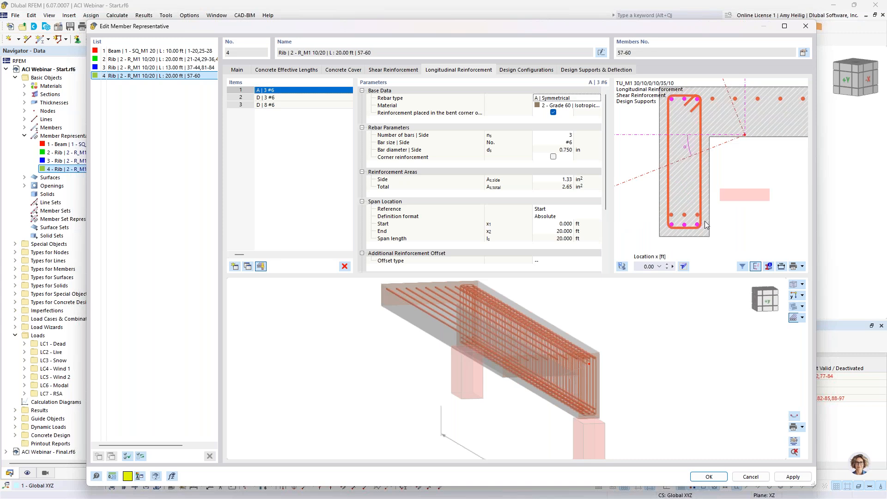
scroll(705, 185, "down", 2)
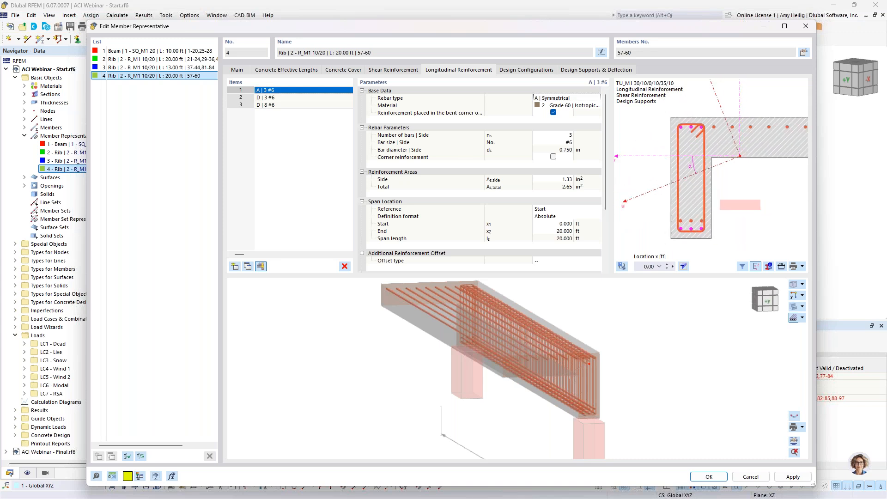
Examine the rib's second longitudinal reinforcement item (D, 3 #6) and its rebar type options, keeping the Line type
left_click(296, 98)
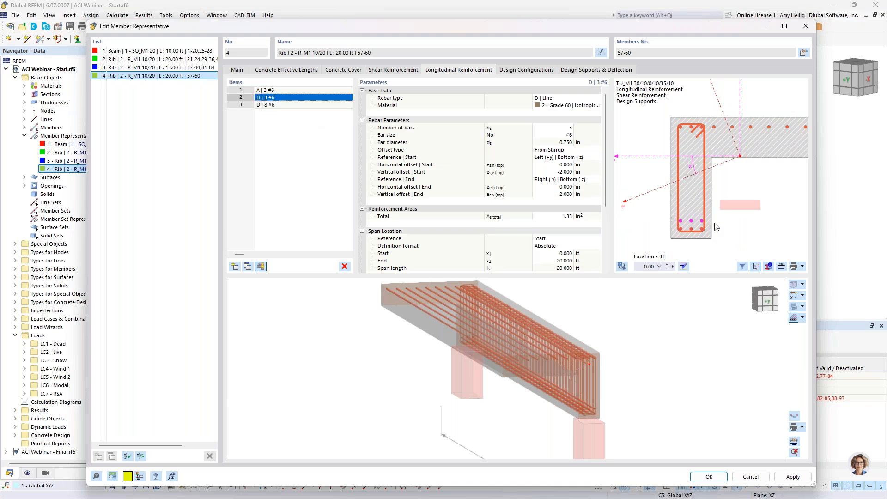
left_click(561, 98)
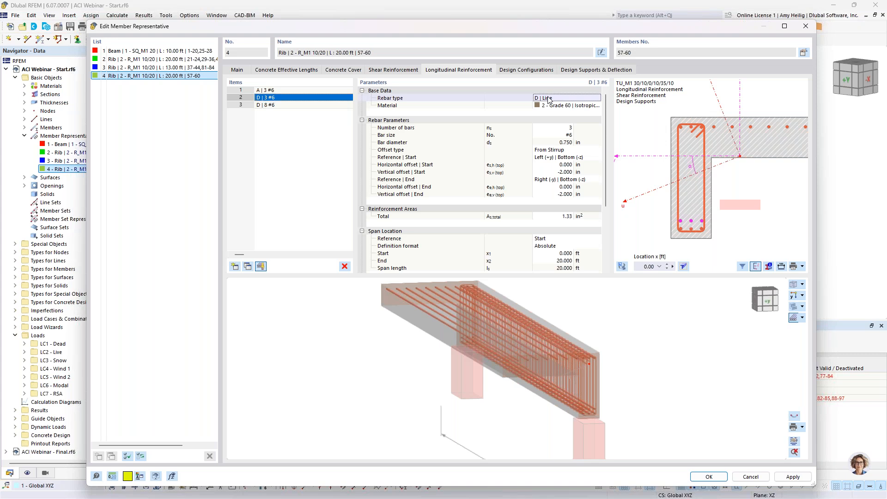
left_click(563, 98)
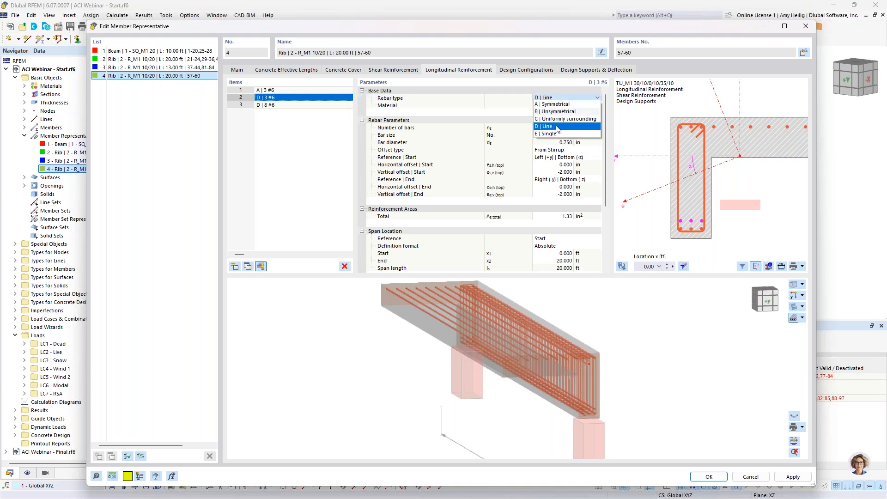
left_click(557, 128)
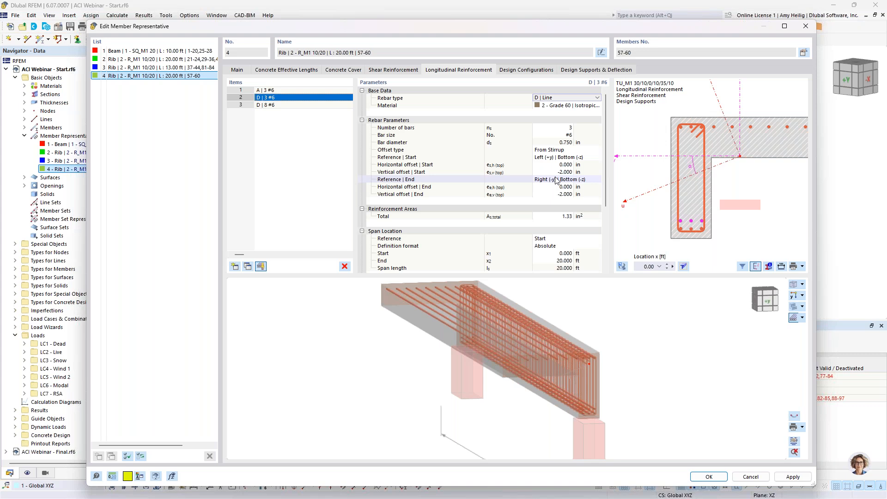
Examine the rib's third longitudinal reinforcement item (D, 8 #6) in the flange section and in the 3D reinforcement view
left_click(306, 105)
middle_click_drag(755, 184, 705, 193)
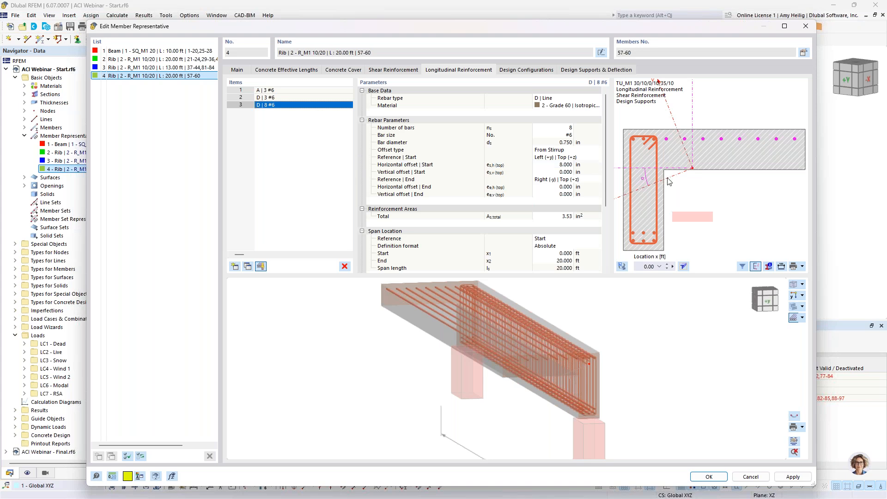
mouse_move(587, 376)
left_mouse_down()
mouse_move(560, 363)
mouse_move(590, 372)
left_mouse_up()
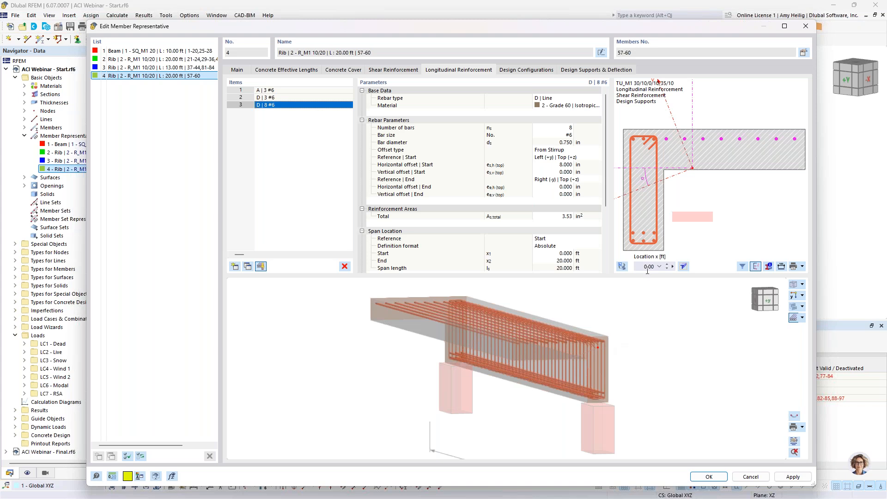
scroll(663, 322, "down", 1)
middle_click_drag(649, 333, 636, 338)
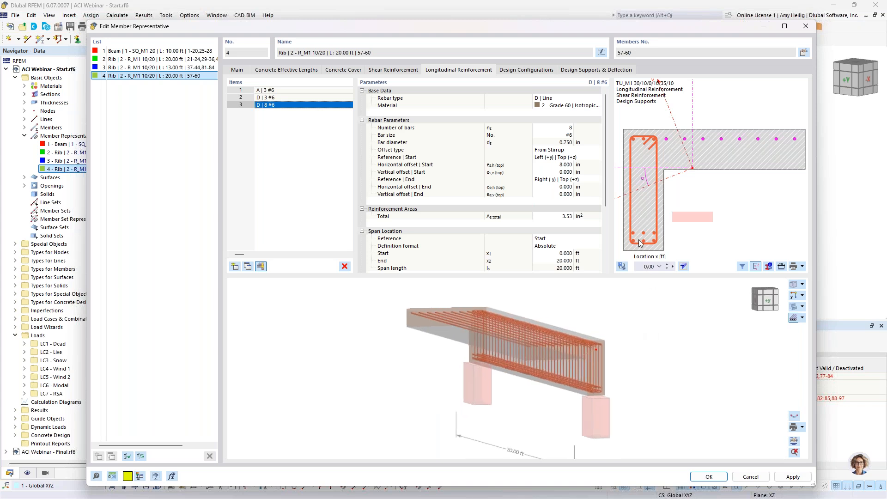
Examine the rib's deflection analysis and the Concrete design support's type options and settings, keeping the Concrete type
left_click(581, 72)
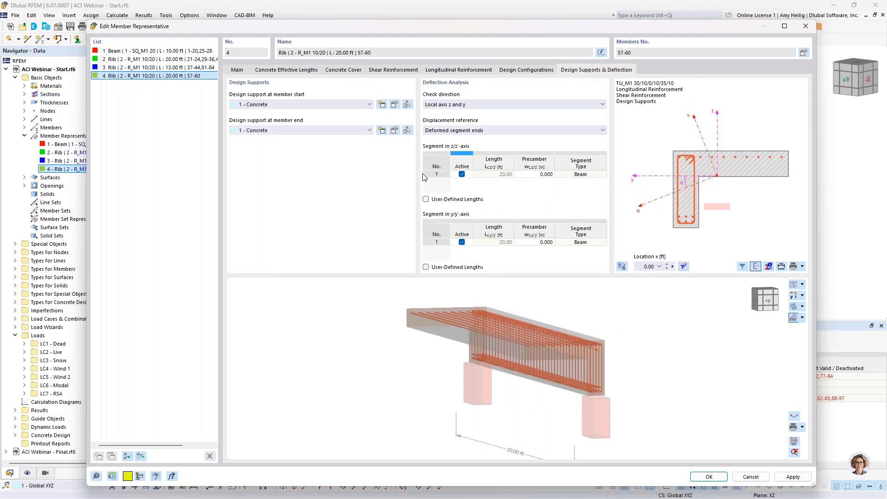
middle_click_drag(435, 335, 521, 352)
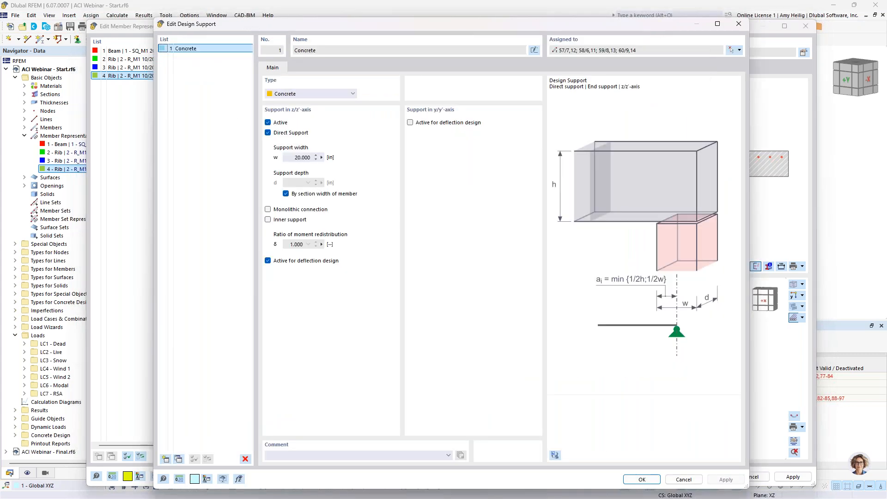
left_click(325, 94)
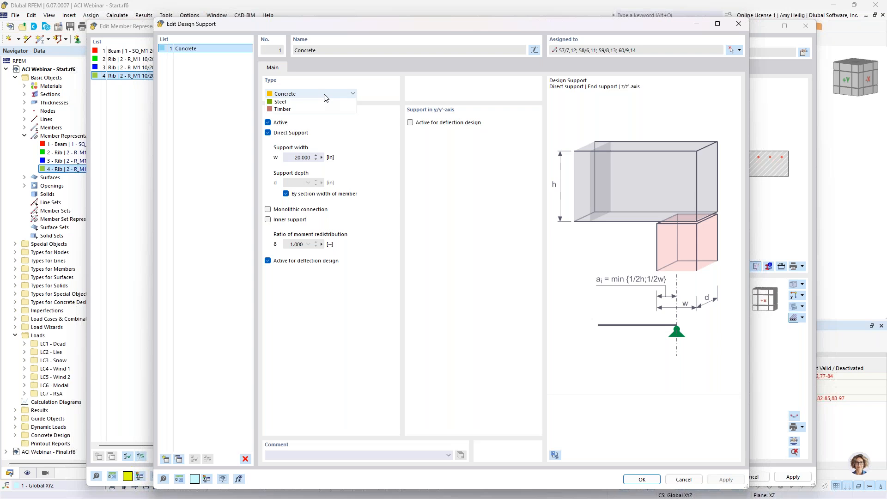
left_click(398, 182)
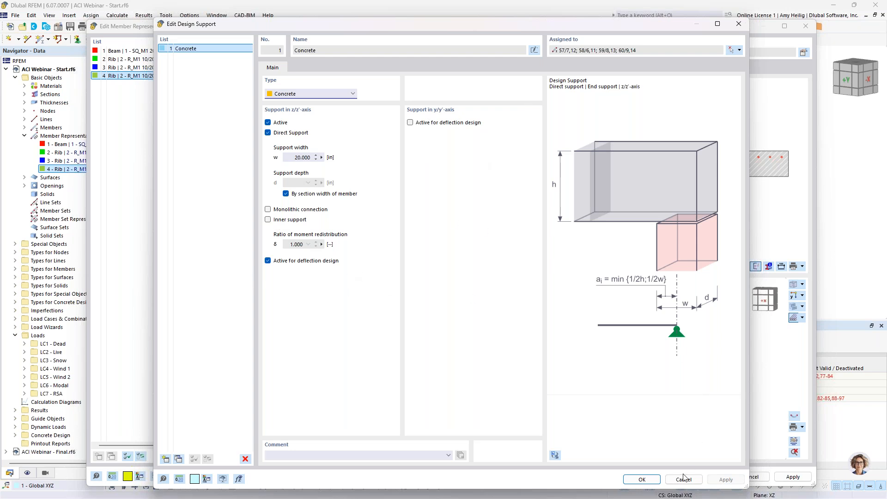
left_click(641, 479)
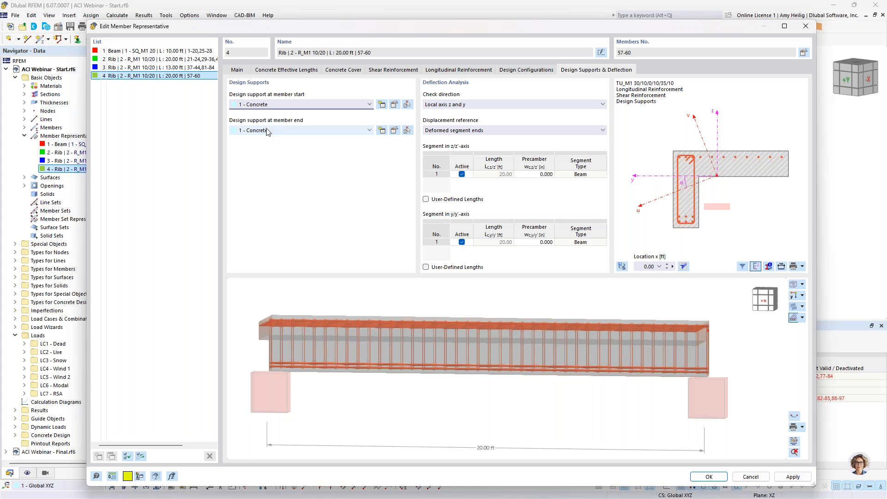
Inspect the design supports at both rib ends in 3D and close member representative 4 without saving changes
middle_click_drag(737, 373, 659, 385, "ctrl")
scroll(629, 416, "up", 5)
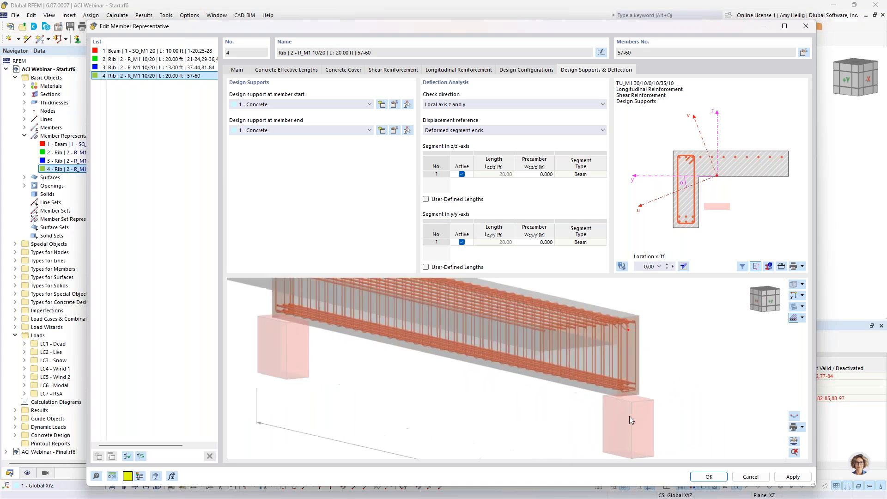
scroll(629, 416, "down", 5)
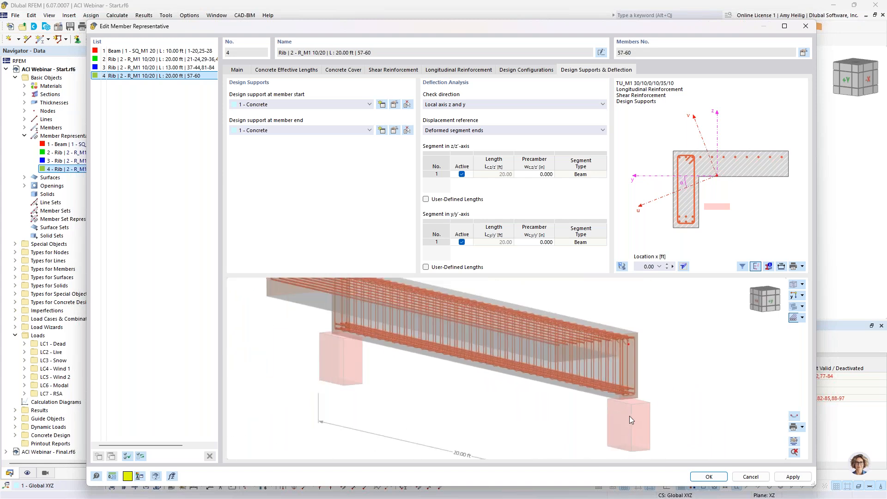
middle_click_drag(621, 409, 660, 403, "ctrl")
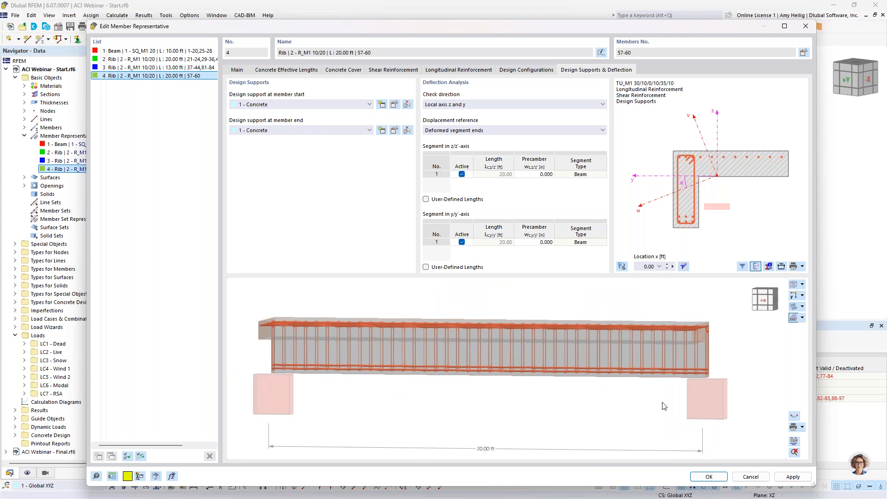
left_click(750, 477)
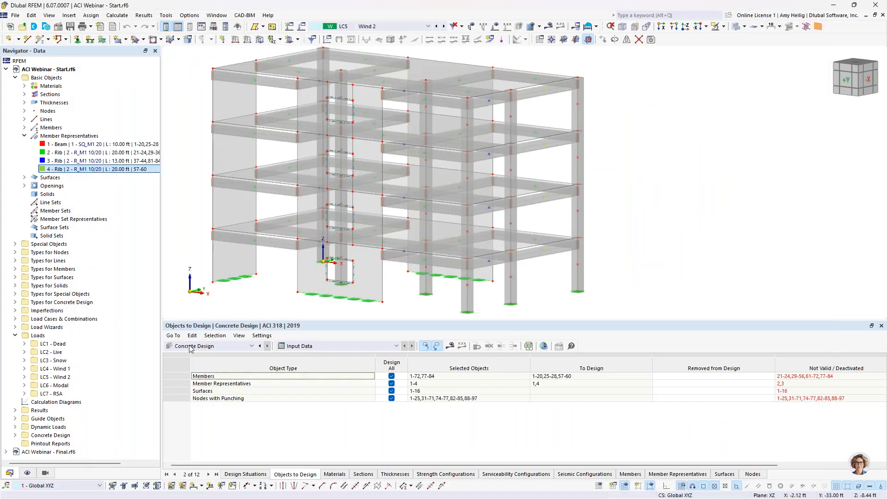
Show the Types for Concrete Design objects in the model and switch it to wireframe rendering
left_click(28, 472)
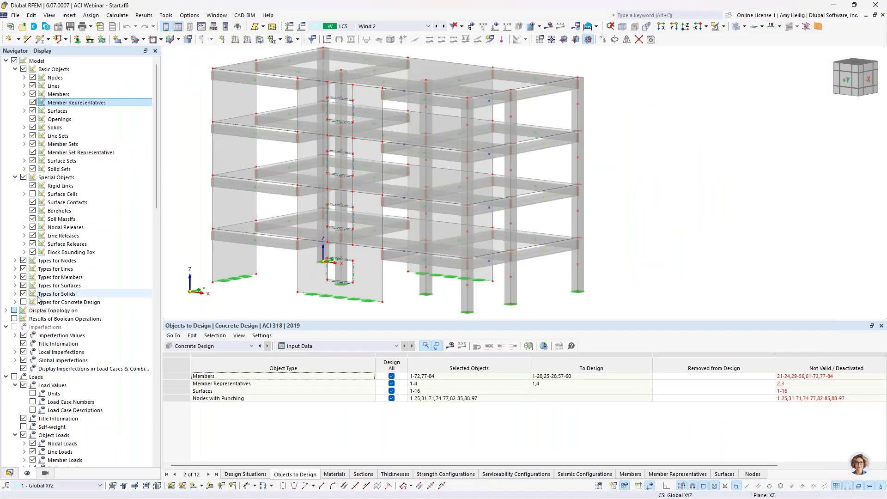
left_click(23, 302)
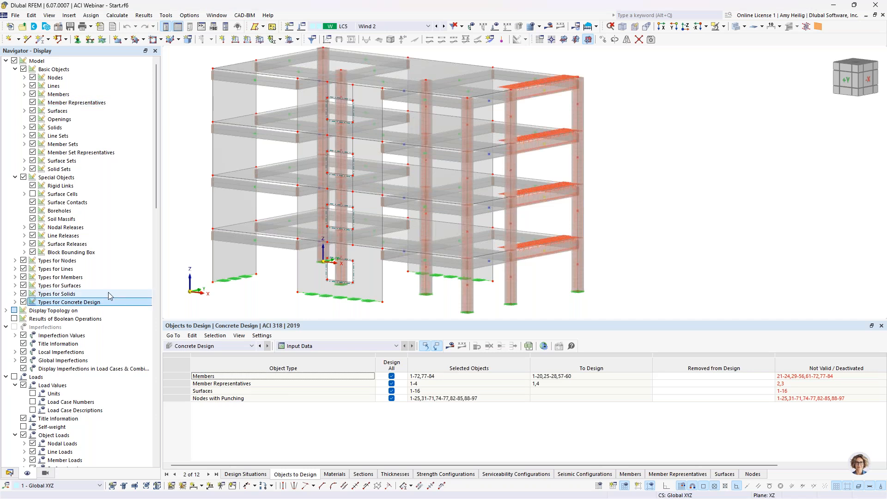
left_click(734, 29)
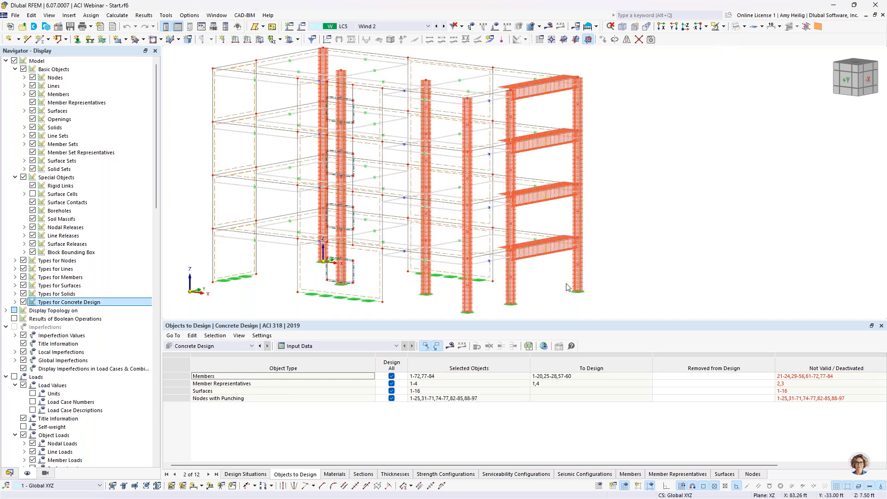
Inspect the column and rib reinforcement across the whole wireframe model and hide the Types for Concrete Design objects again
middle_click_drag(545, 277, 560, 270)
left_click_drag(563, 322, 538, 382)
scroll(529, 296, "up", 5)
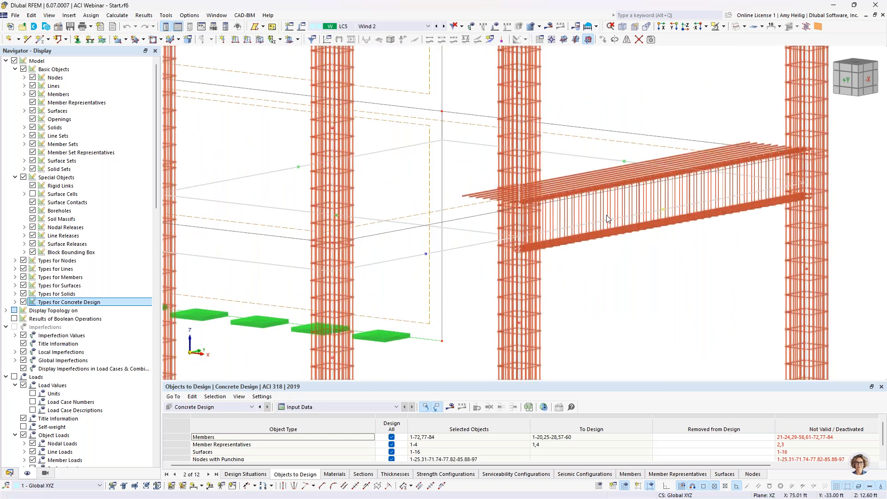
scroll(606, 220, "down", 6)
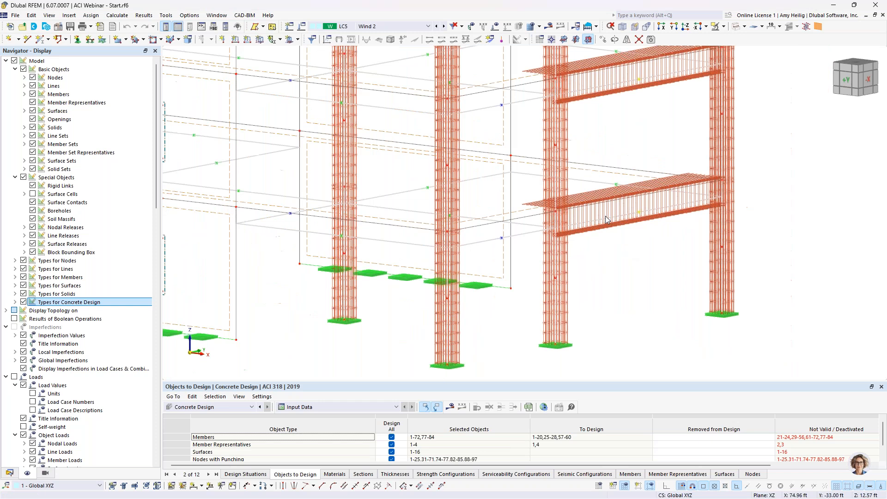
middle_click_drag(605, 237, 618, 300)
scroll(612, 296, "up", 1)
scroll(581, 303, "down", 1)
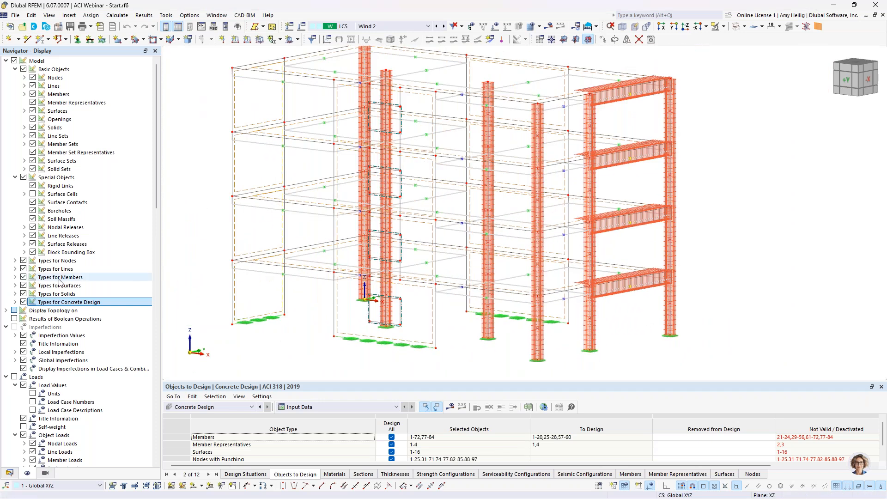
left_click(23, 302)
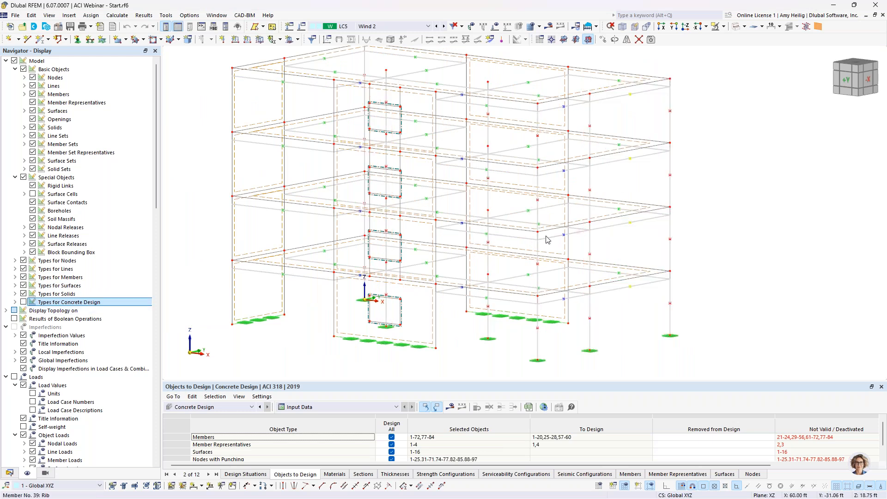
Open roof slab surface 13, check what enabling its design properties offers, and cancel the surface edit
scroll(532, 198, "down", 1)
middle_click_drag(532, 198, 591, 140, "ctrl")
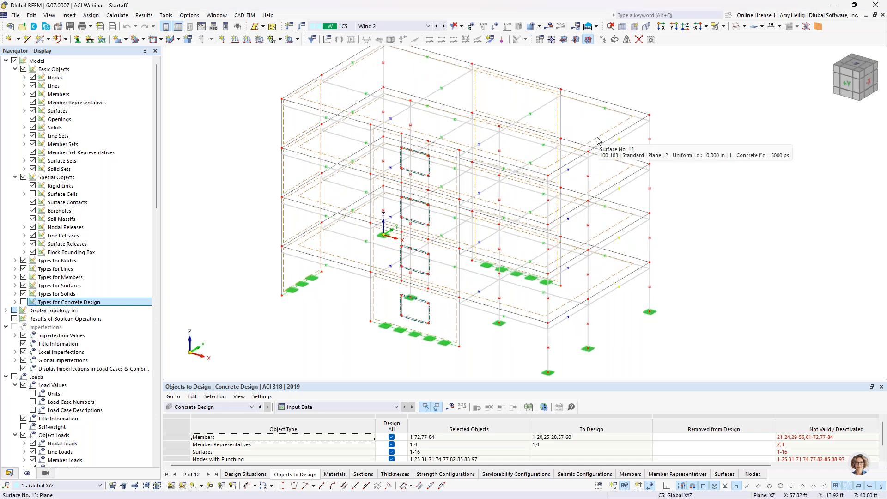
double_click(597, 140)
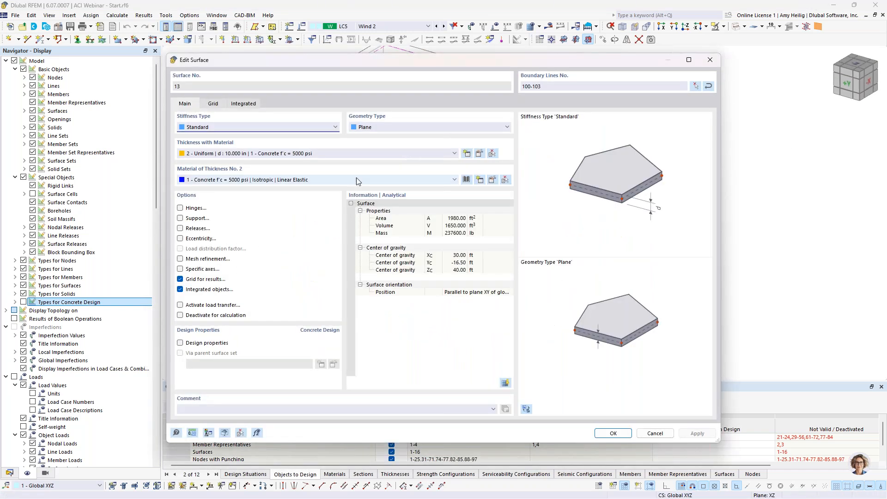
left_click(181, 342)
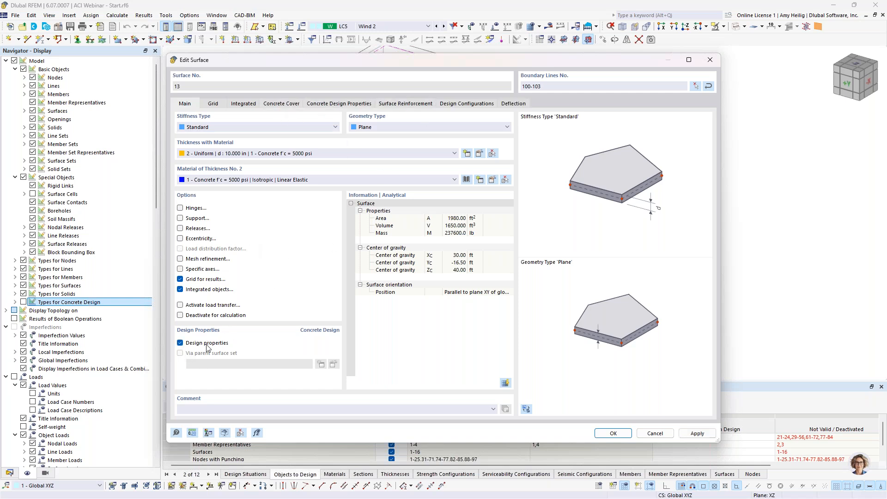
left_click(181, 343)
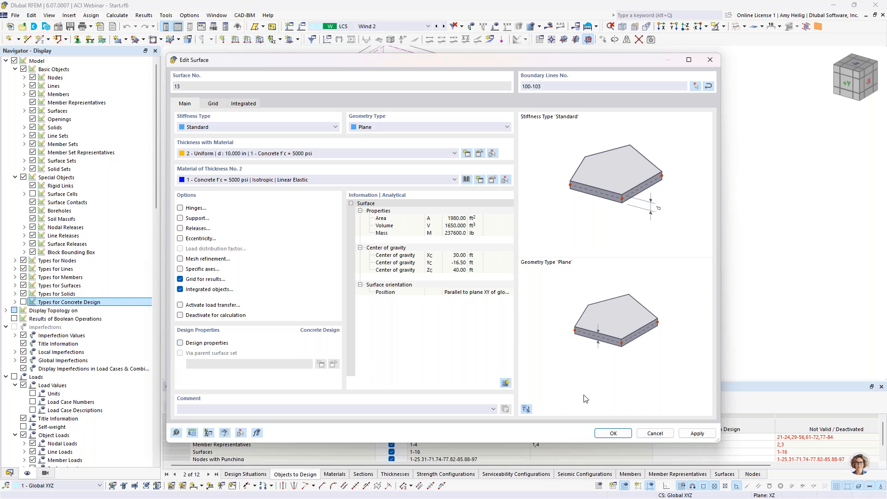
left_click(655, 433)
Open node 32 on the roof slab, examine its punching design option and strength configuration, and close it unchanged
middle_click_drag(509, 137, 486, 156)
scroll(487, 159, "up", 2)
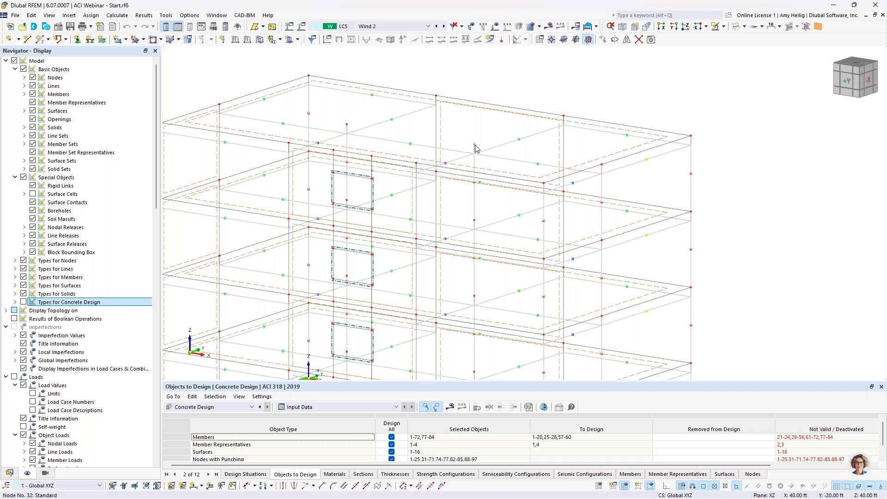
double_click(474, 146)
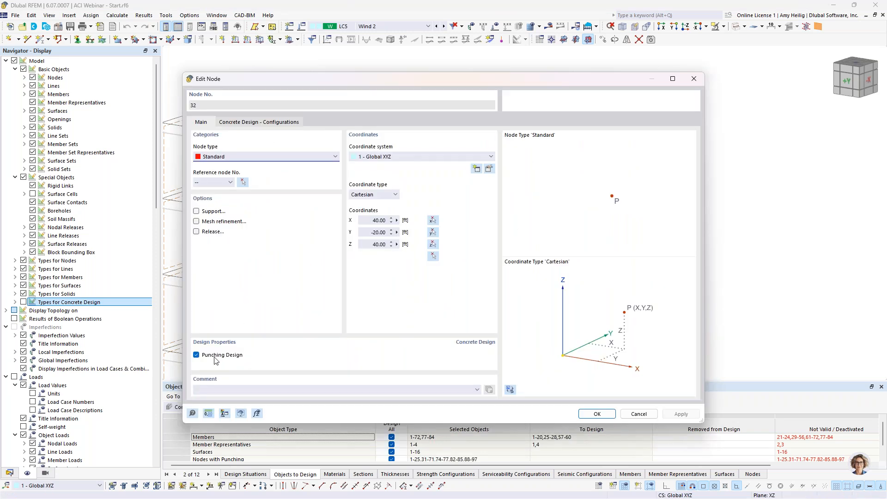
left_click(291, 123)
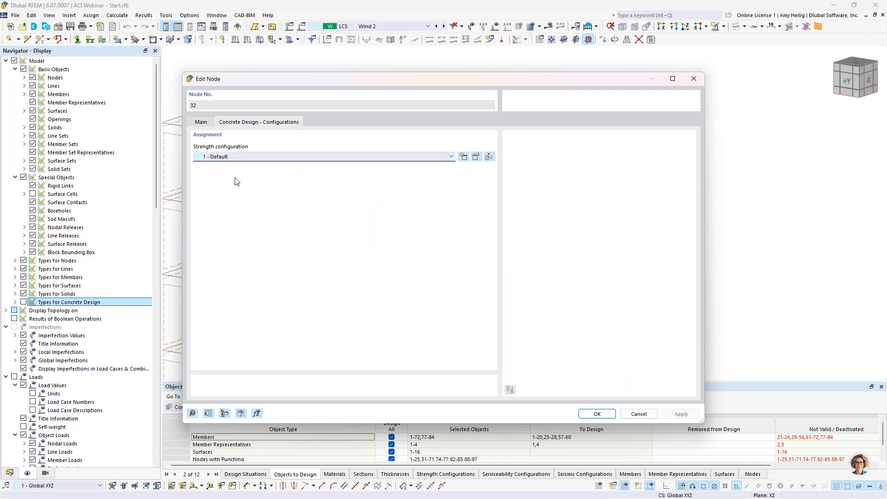
left_click(638, 414)
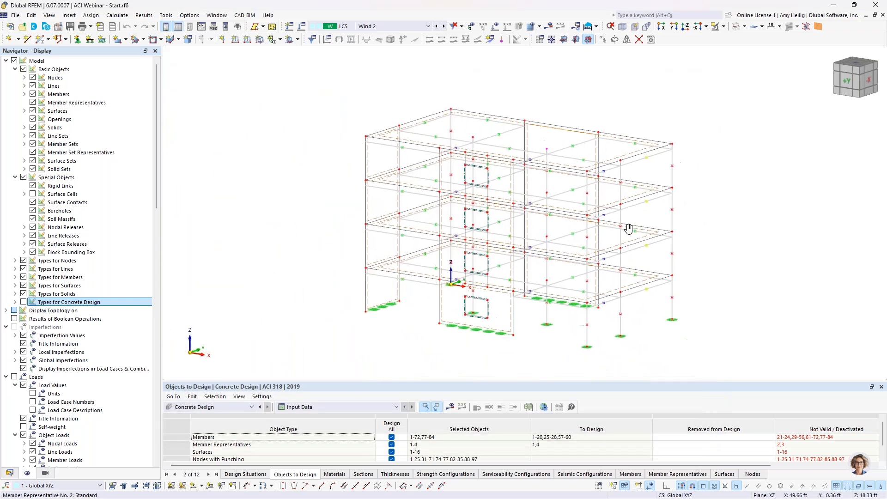
Switch the model back to transparent rendering and return the navigator to the model data tree
middle_click_drag(640, 241, 611, 208)
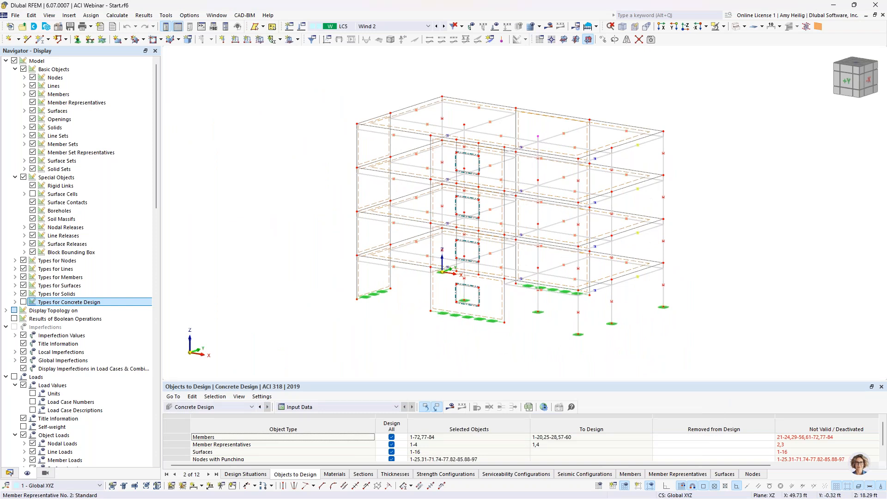
left_click(736, 27)
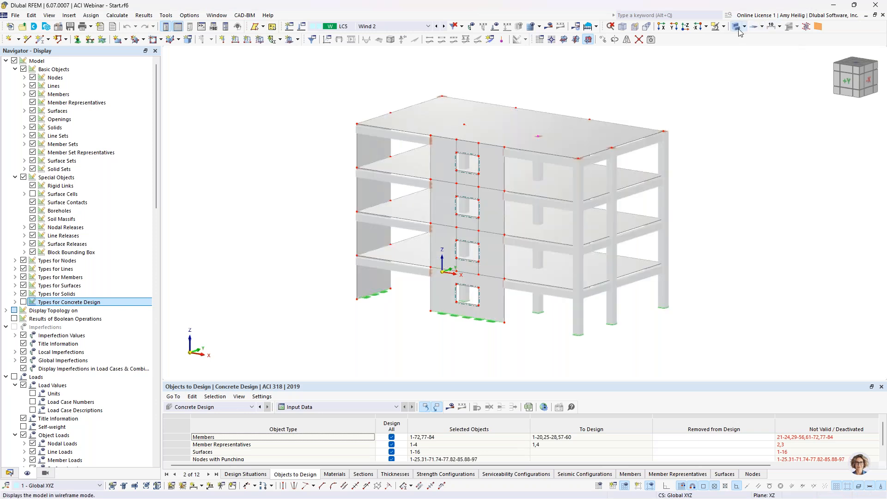
left_click(737, 27)
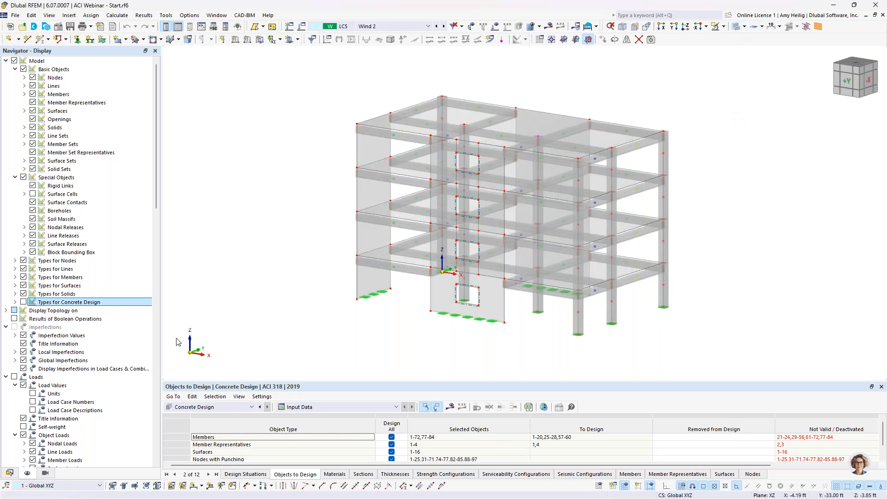
left_click(10, 473)
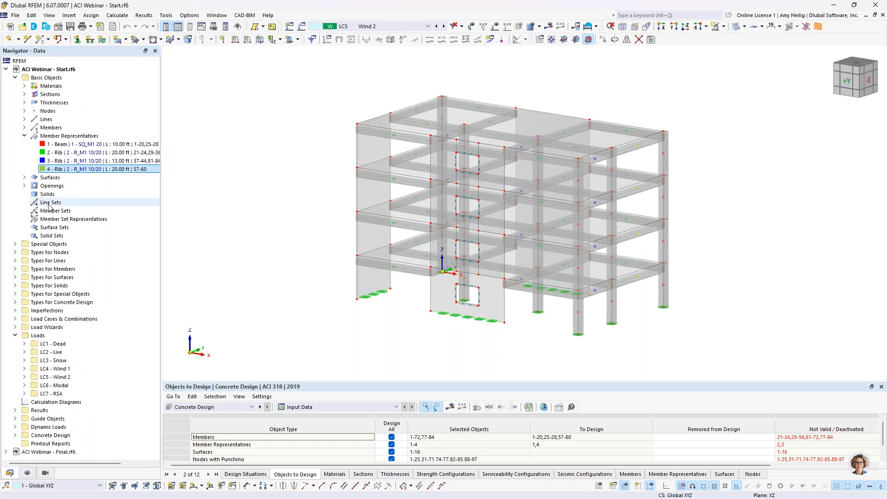
Activate the Building Model special solution add-on in the base data of the ACI Webinar - Start model
left_click(24, 137)
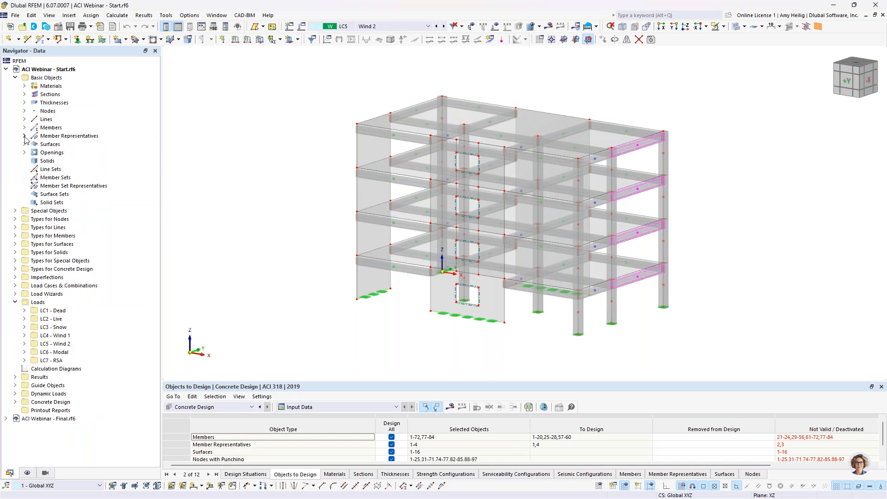
right_click(63, 70)
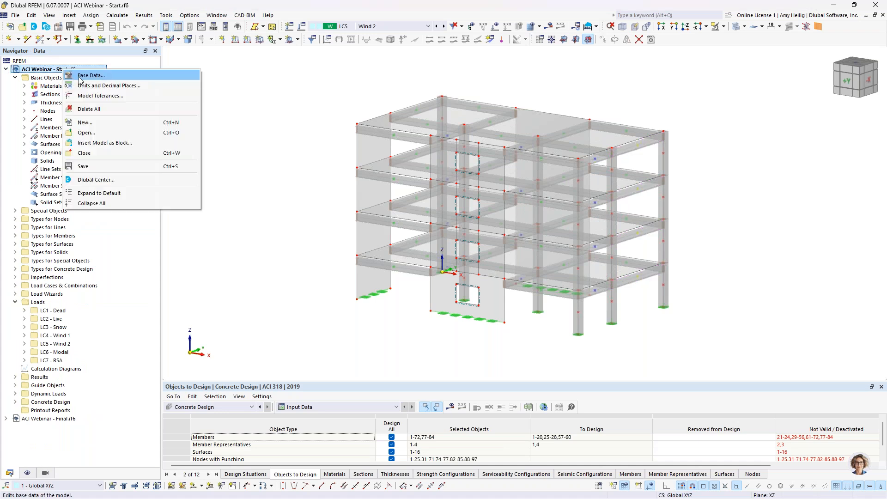
left_click(80, 76)
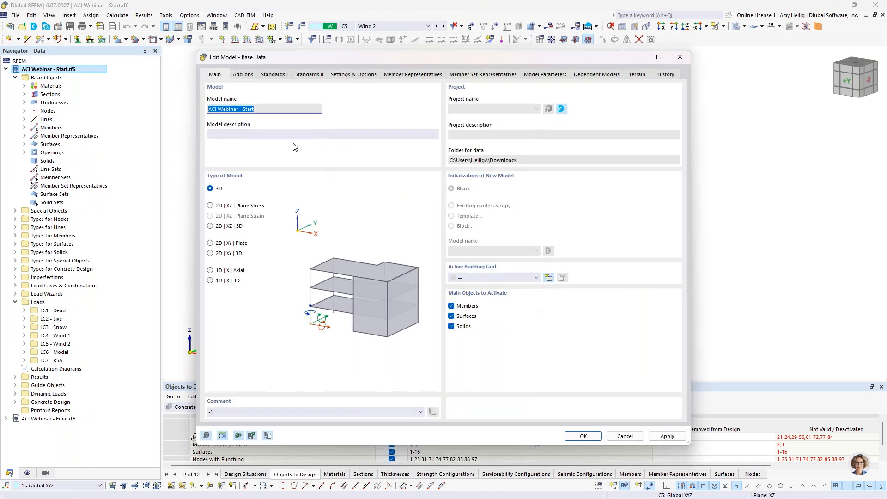
left_click(243, 75)
left_click(210, 259)
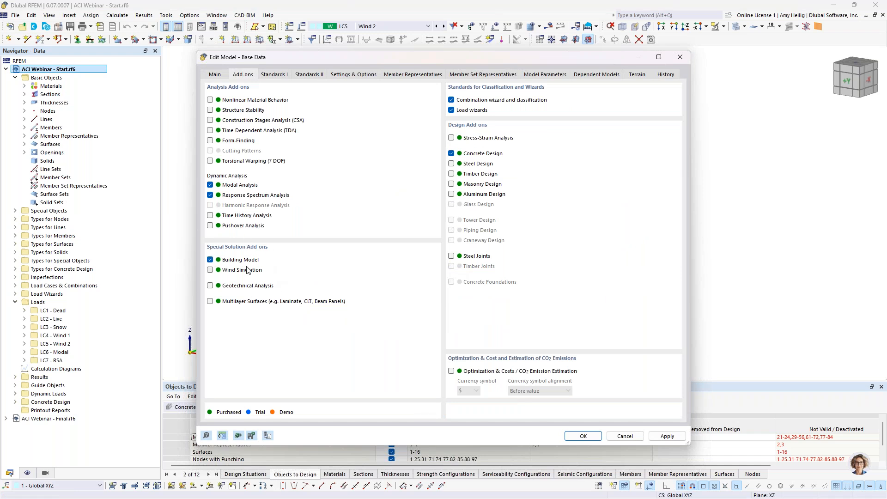
left_click(574, 438)
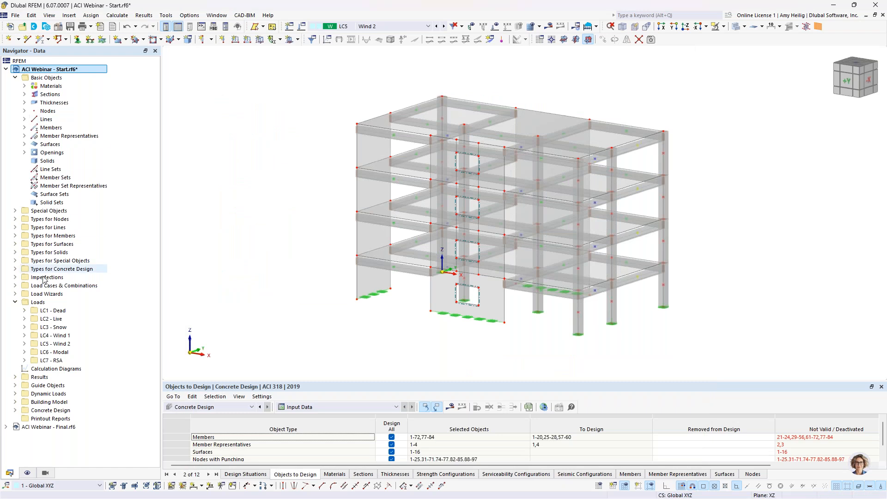
Collapse the basic objects and loads, start defining building stories under Building Model, and show the real structure in the story preview
left_click(15, 302)
left_click(15, 78)
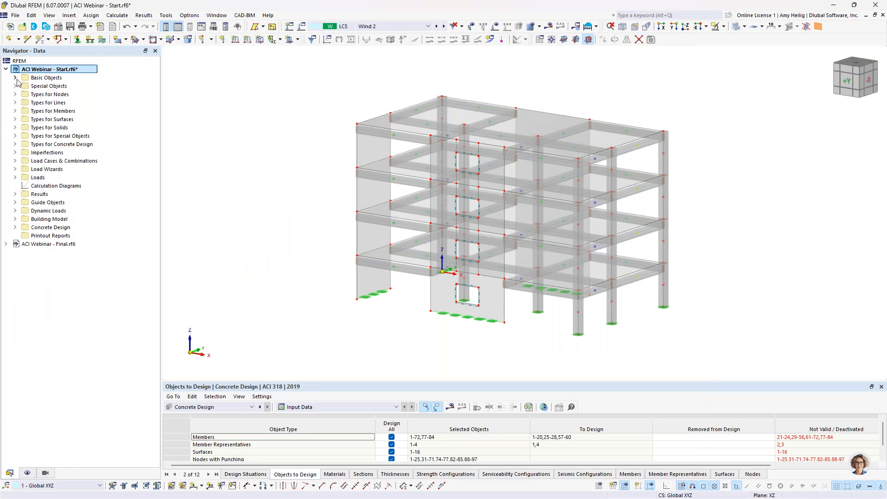
left_click(15, 219)
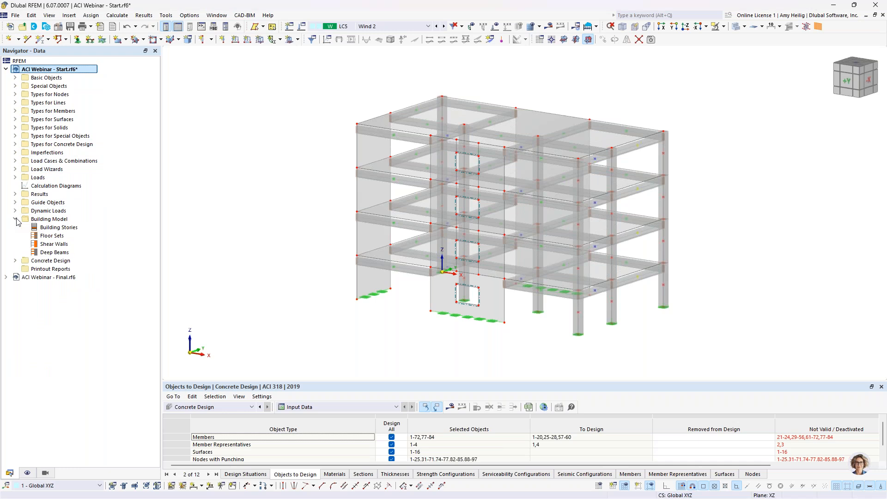
left_click(63, 228)
double_click(63, 229)
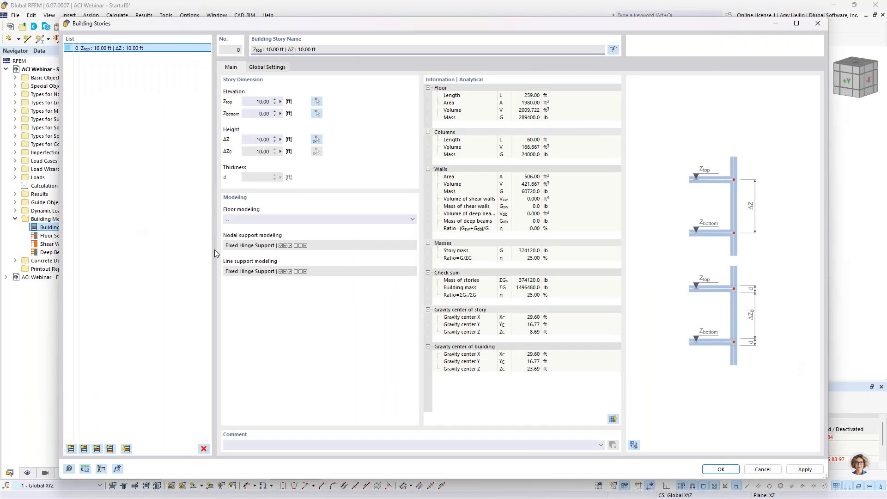
left_click(634, 444)
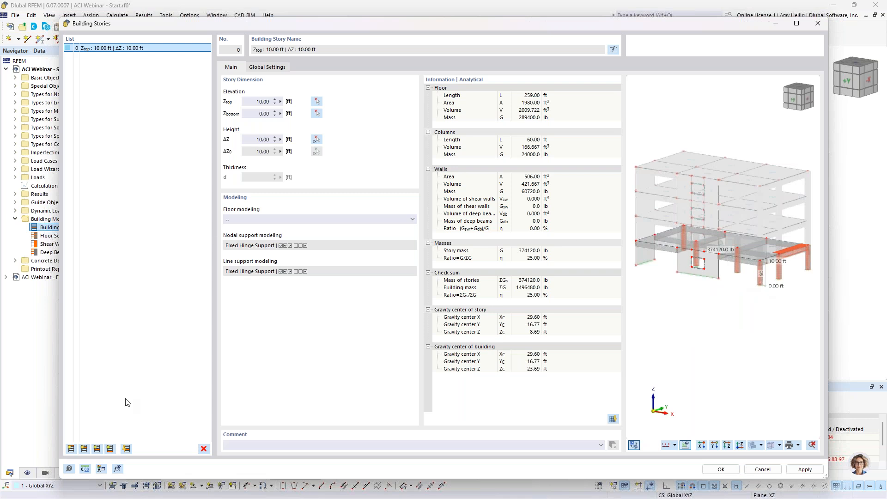
Add three more 10 ft building stories above the first, with top elevations of 20, 30 and 40 ft
left_click(71, 448)
left_click(71, 449)
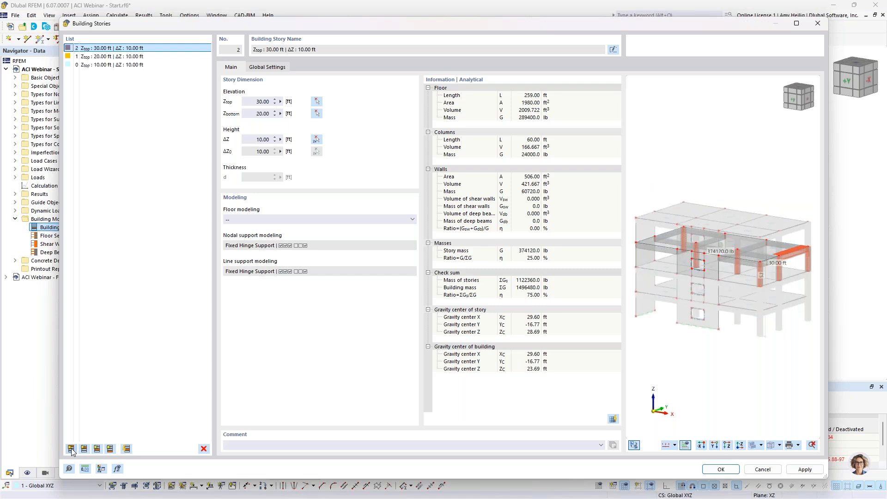
left_click(70, 449)
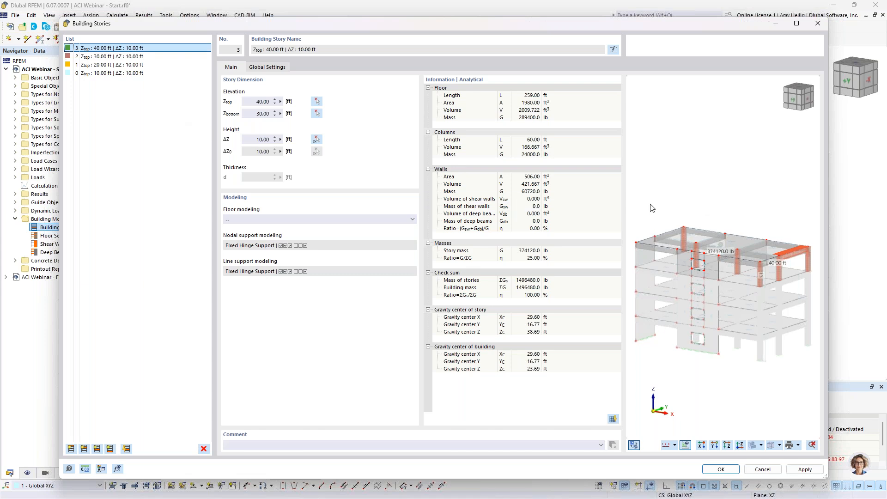
Check the floor modeling options for the top story and switch to the PowerPoint slide show on the Building Model add-on concept
left_click(245, 219)
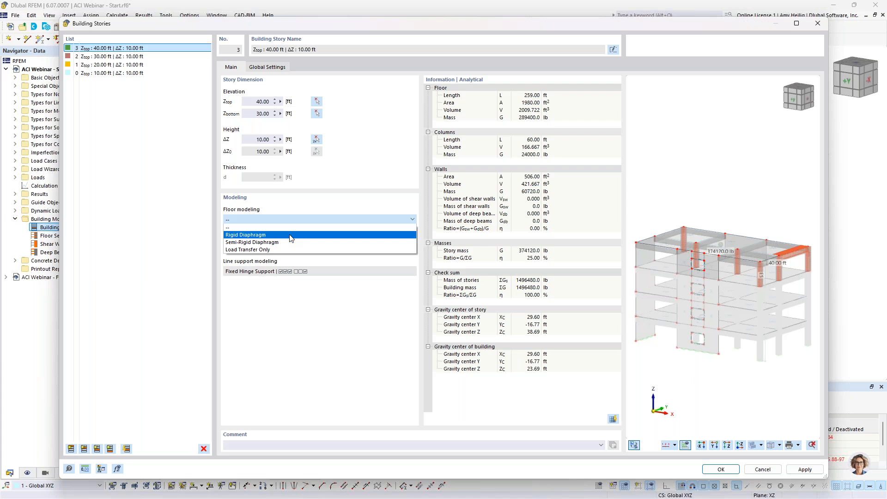
key("super+Tab")
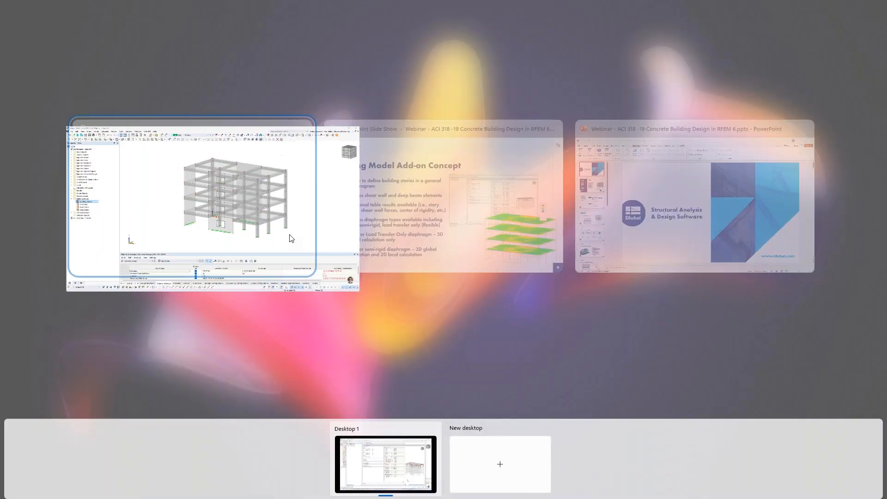
left_click(400, 222)
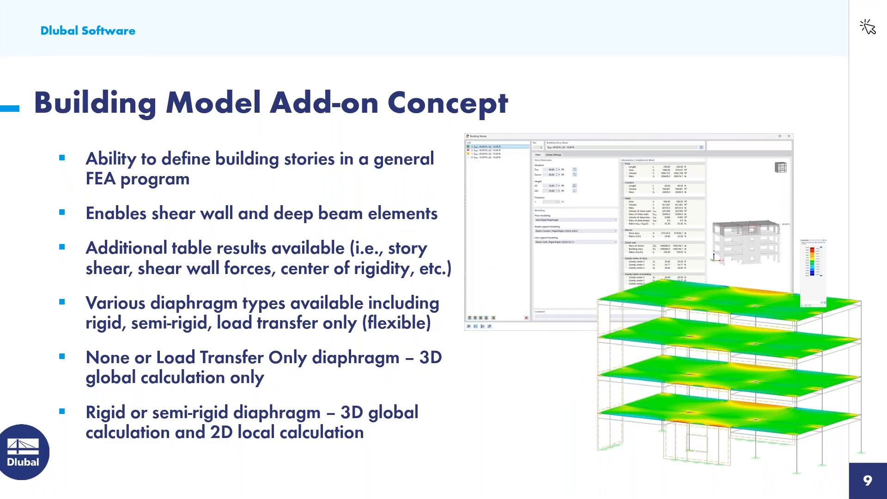
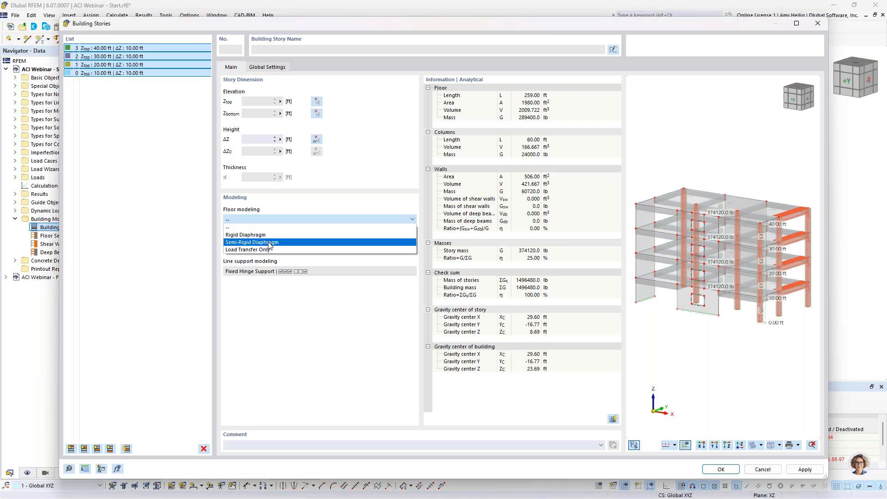
Set the floor modeling of all four stories to Semi-Rigid Diaphragm and choose Elastic Column | Rigid-Rigid for the nodal supports
left_click(270, 243)
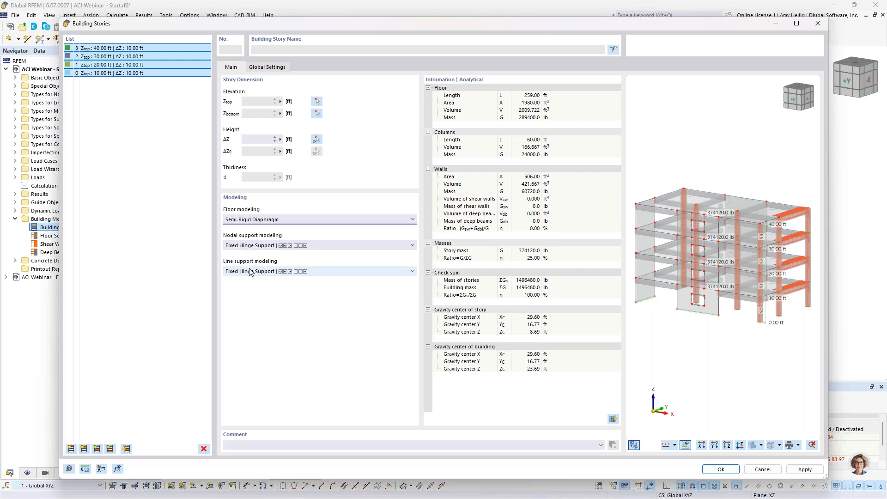
left_click(325, 246)
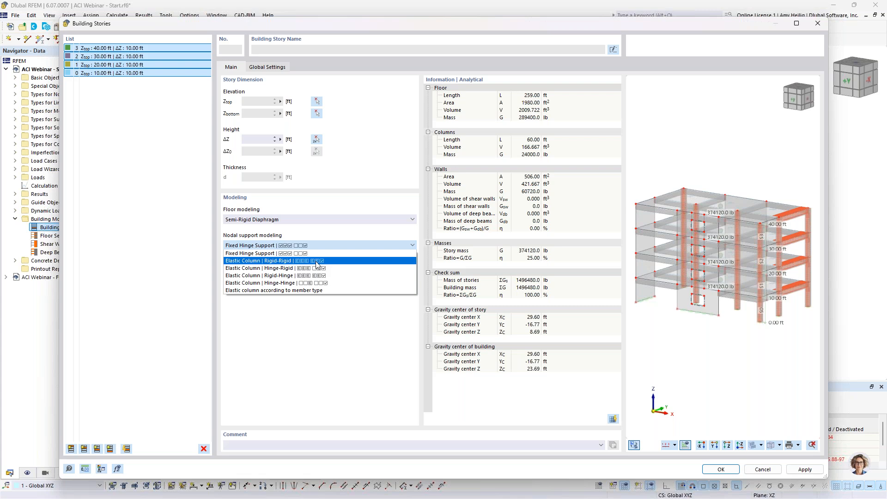
left_click(315, 261)
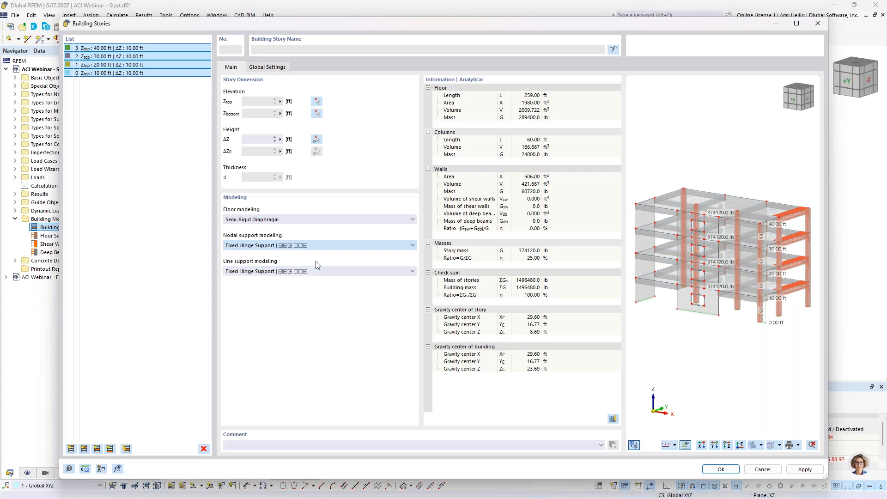
For all four building stories, set nodal support modeling to Elastic Column | Rigid-Rigid and line support modeling to Elastic Wall | Rigid-Rigid
left_click(309, 270)
left_click(309, 286)
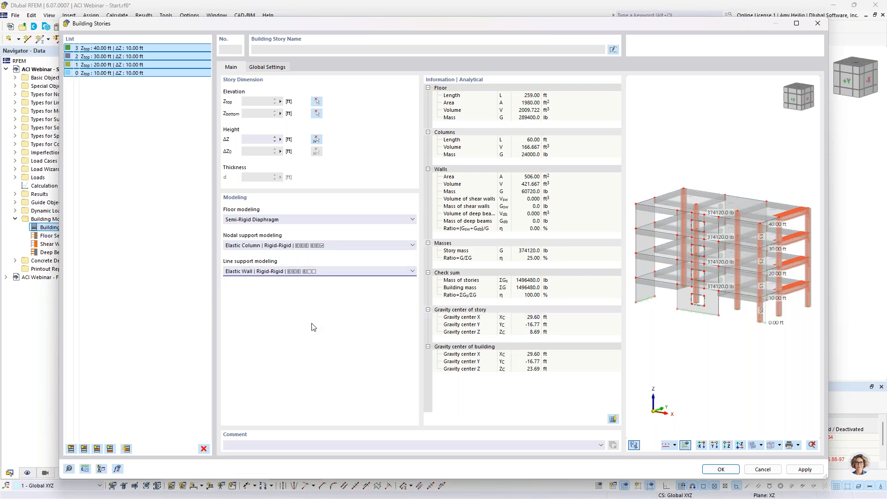
left_click(724, 470)
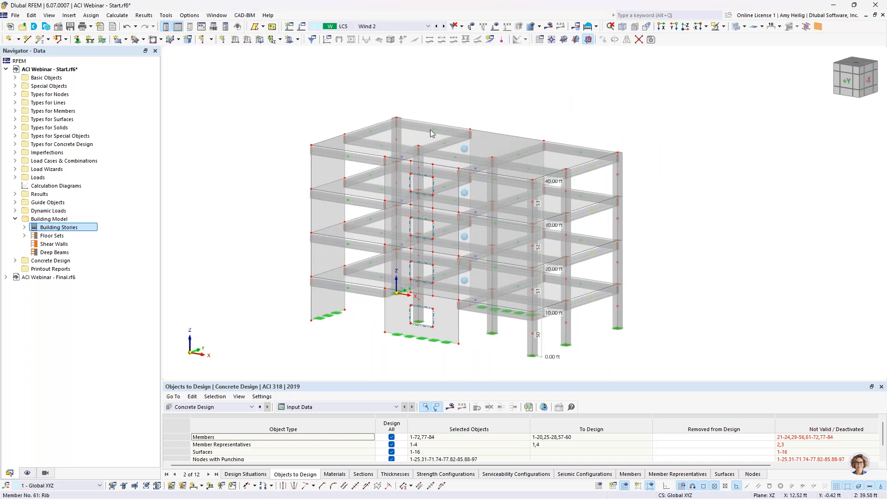
Check the roof slab's stiffness type in its surface properties and review the list of building stories
left_click(417, 139)
double_click(417, 136)
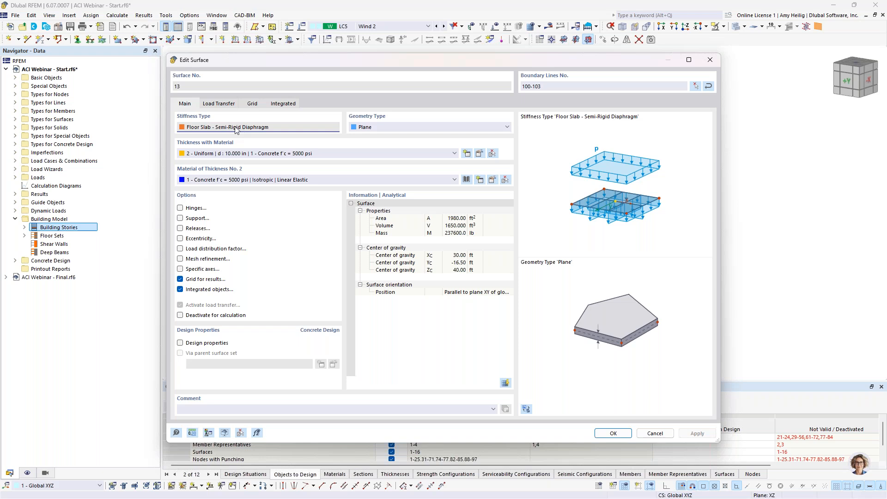
left_click(648, 435)
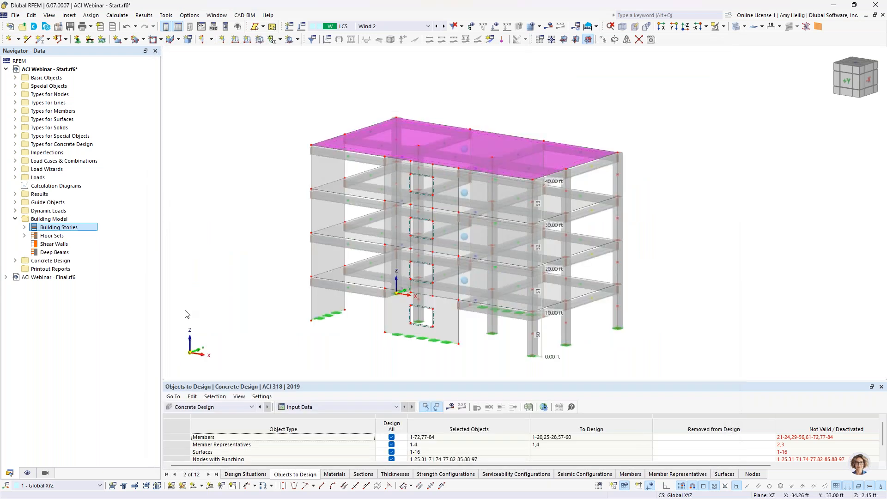
left_click(24, 228)
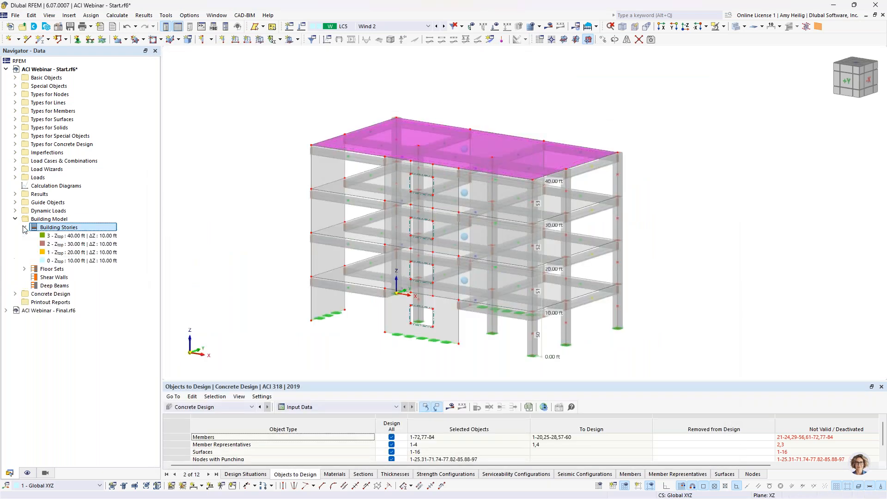
left_click(24, 227)
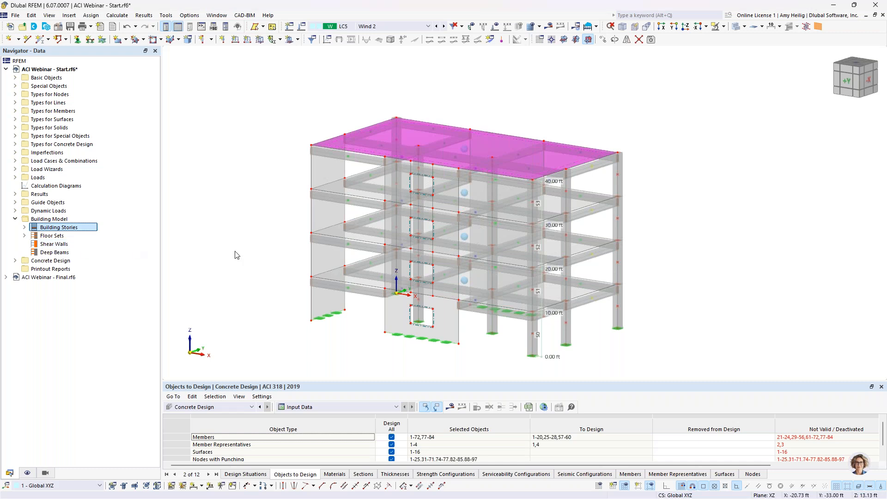
Turn on the display of surface cells, switch the model to wireframe rendering and select a roof slab cell
left_click(28, 473)
left_click(33, 193)
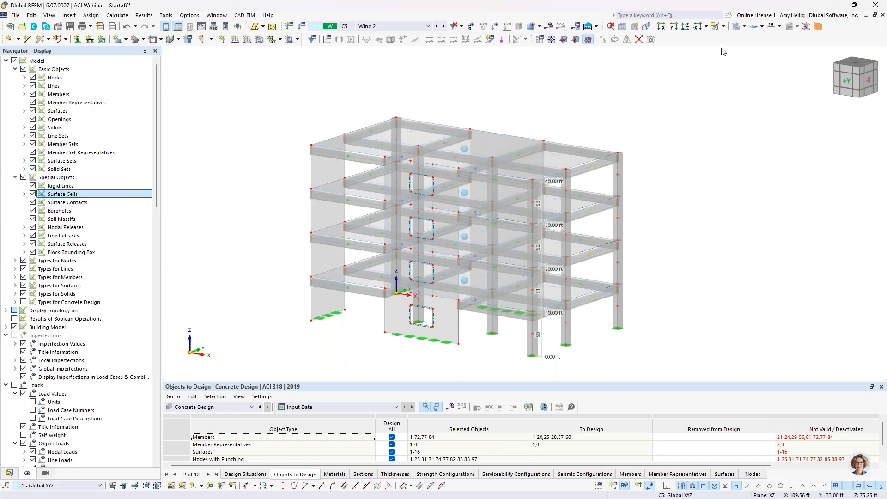
left_click(736, 28)
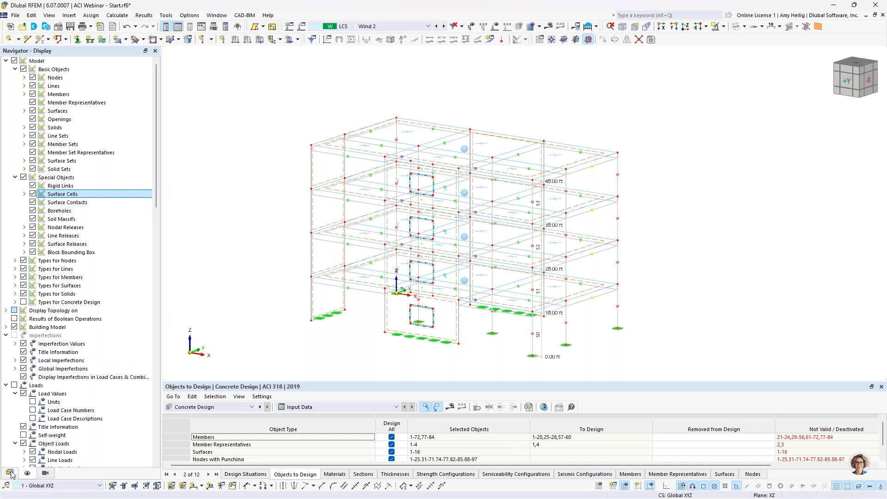
scroll(460, 214, "up", 1)
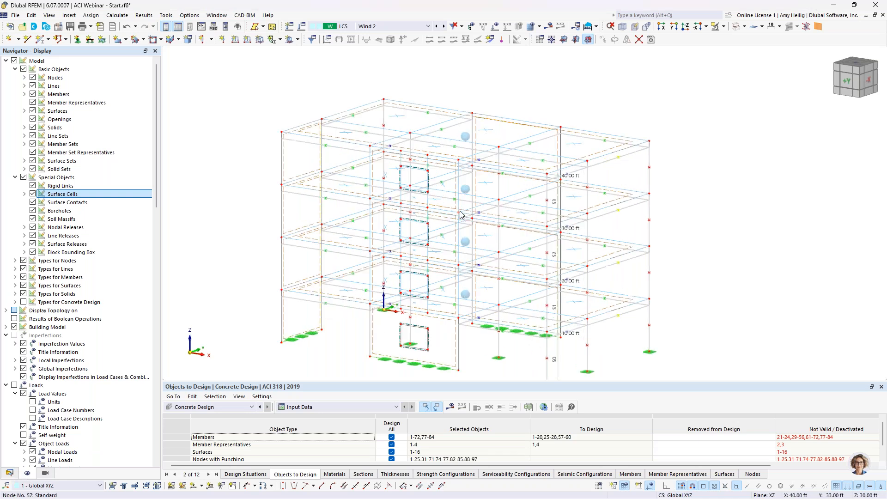
scroll(460, 214, "up", 1)
left_click(561, 134)
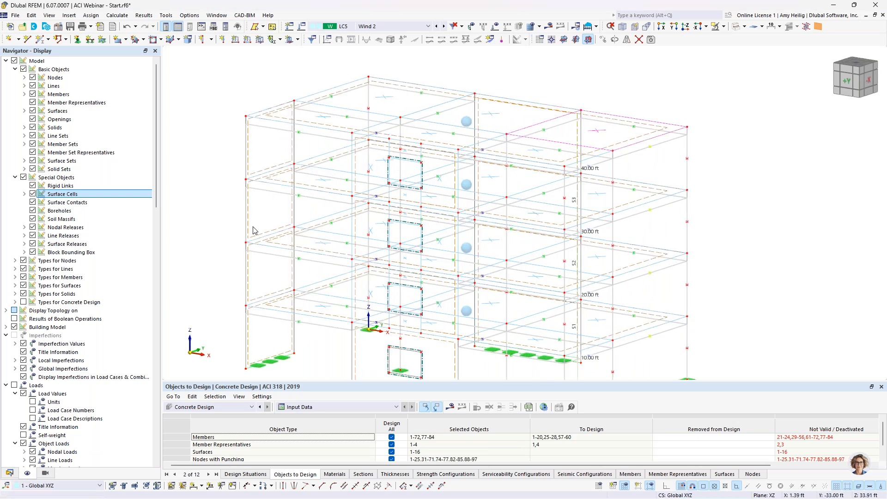
In plan view, window-select the shear wall with openings and isolate it with visibility by selected objects
left_click(9, 472)
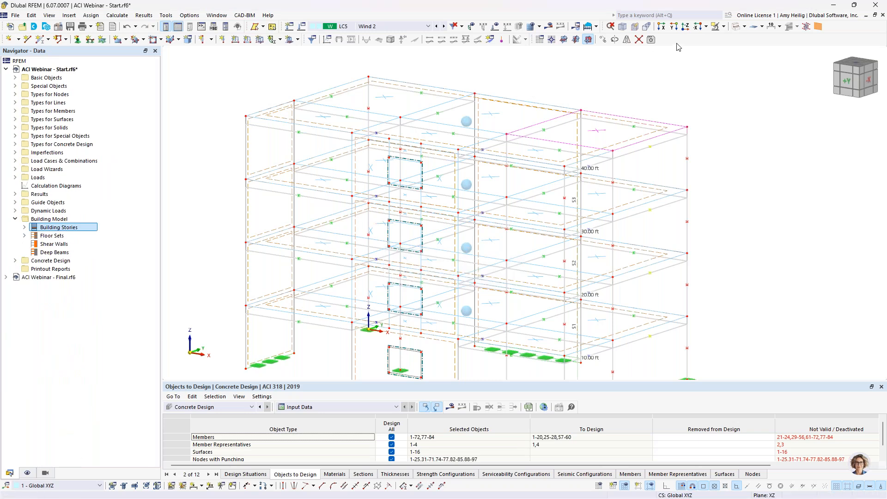
left_click(687, 28)
left_click_drag(414, 335, 605, 369)
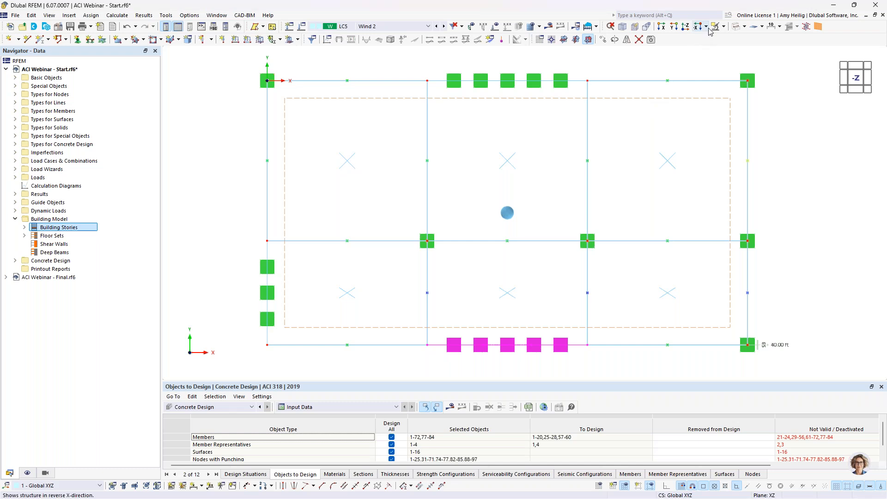
left_click(724, 27)
left_click(751, 39)
Examine the surface cells around the openings of the isolated wall in elevation
middle_click_drag(603, 287, 584, 112, "ctrl")
scroll(584, 112, "down", 1)
middle_click_drag(515, 287, 472, 209)
middle_click_drag(583, 243, 552, 235, "ctrl")
left_click(559, 238)
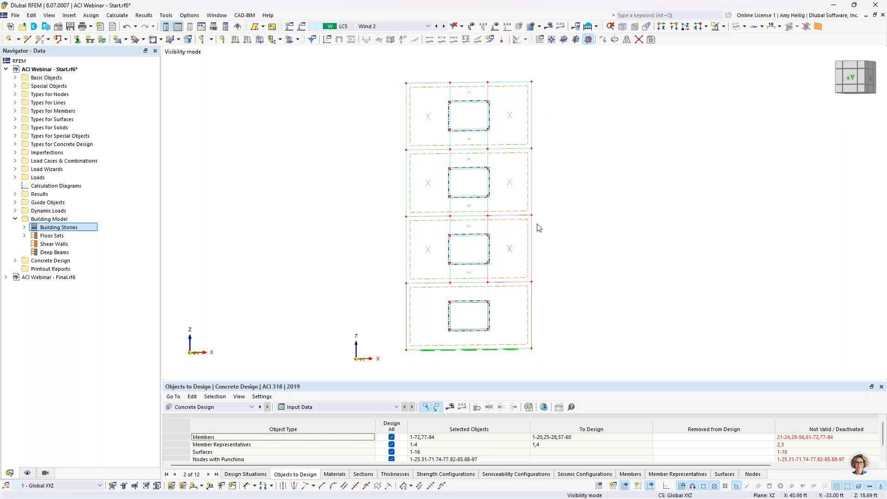
middle_click_drag(544, 284, 506, 277, "ctrl")
scroll(494, 270, "up", 2)
left_click(590, 267)
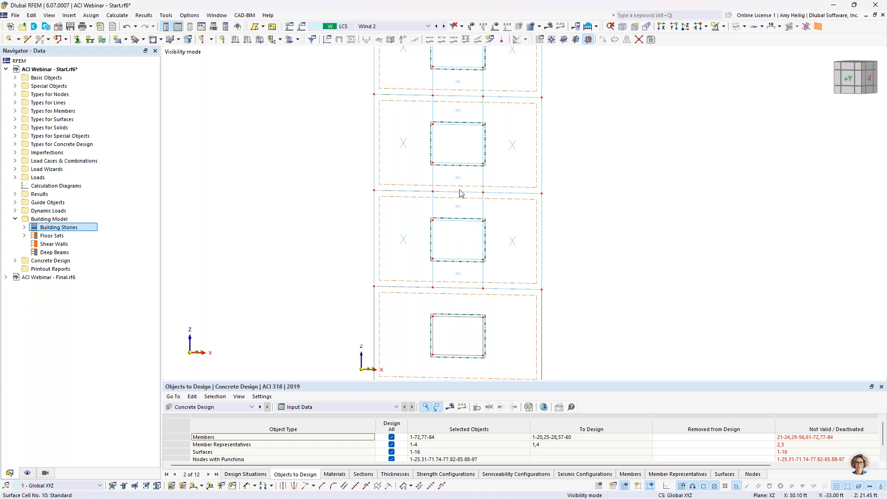
Extend the vertical edges of the ground-story opening graphically to the wall's upper and lower boundary lines
middle_click_drag(461, 242, 469, 182)
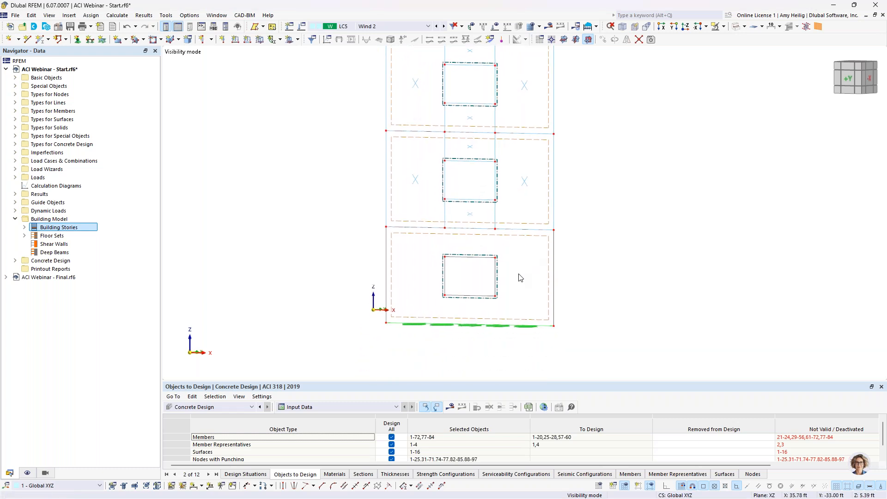
scroll(520, 278, "up", 1)
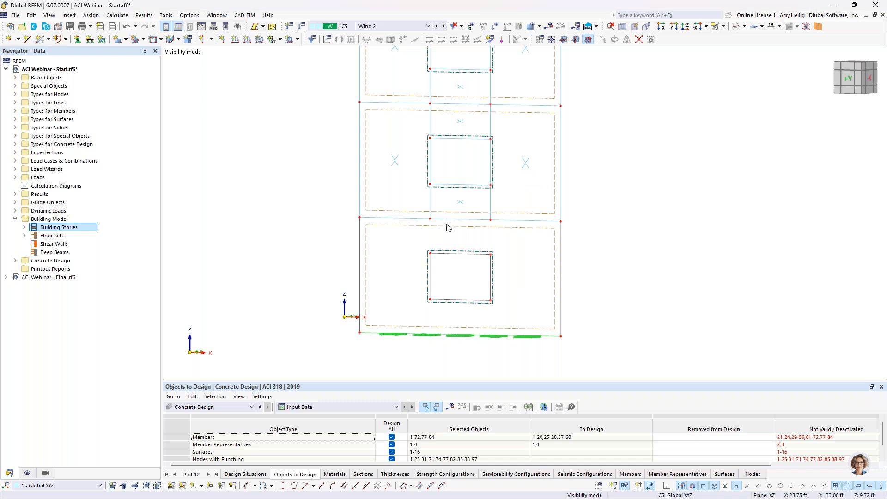
scroll(436, 260, "up", 2)
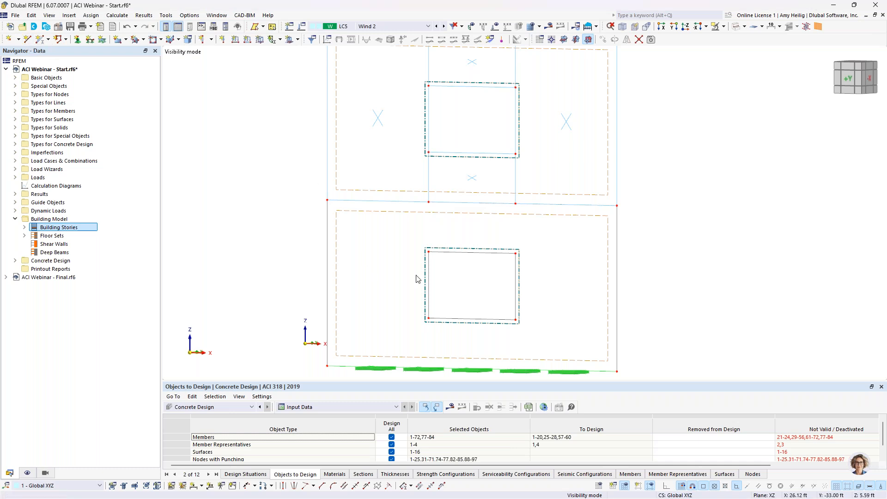
middle_click_drag(403, 302, 385, 266)
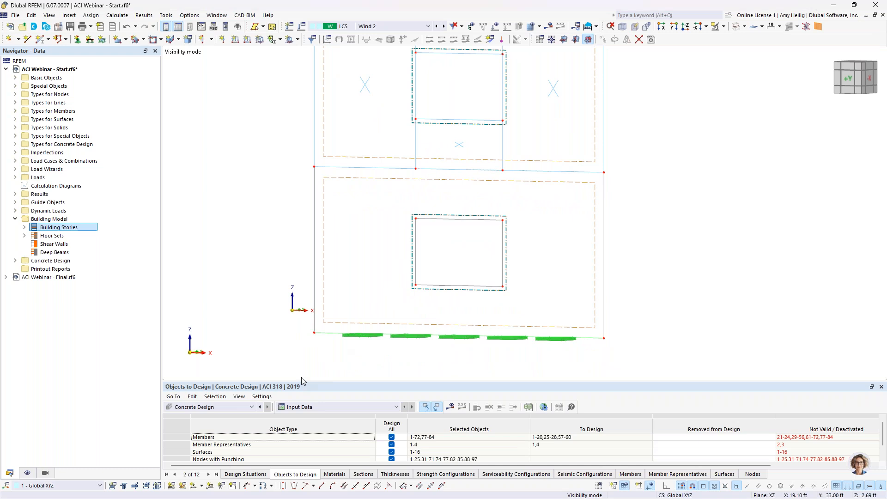
left_click(315, 486)
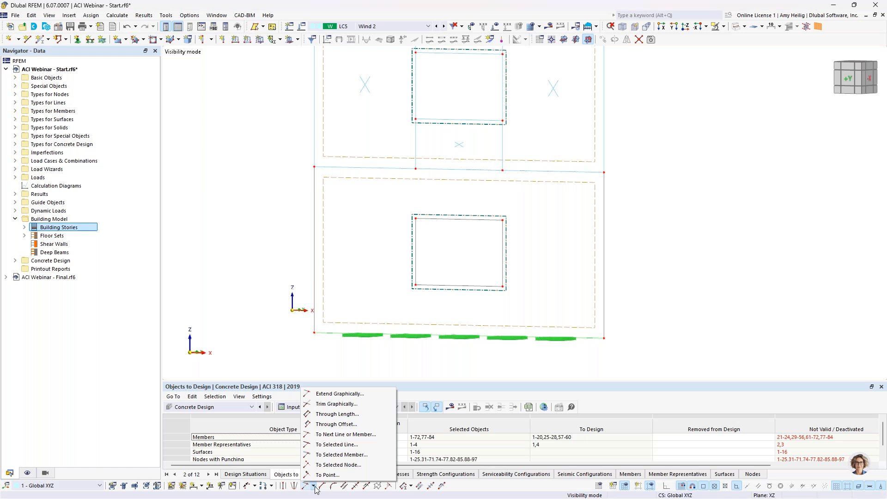
left_click(336, 396)
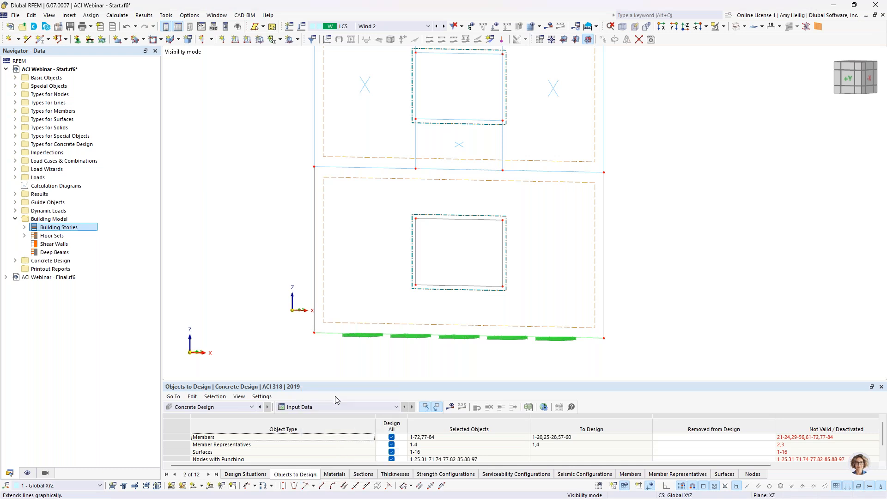
left_click(415, 233)
key("alt")
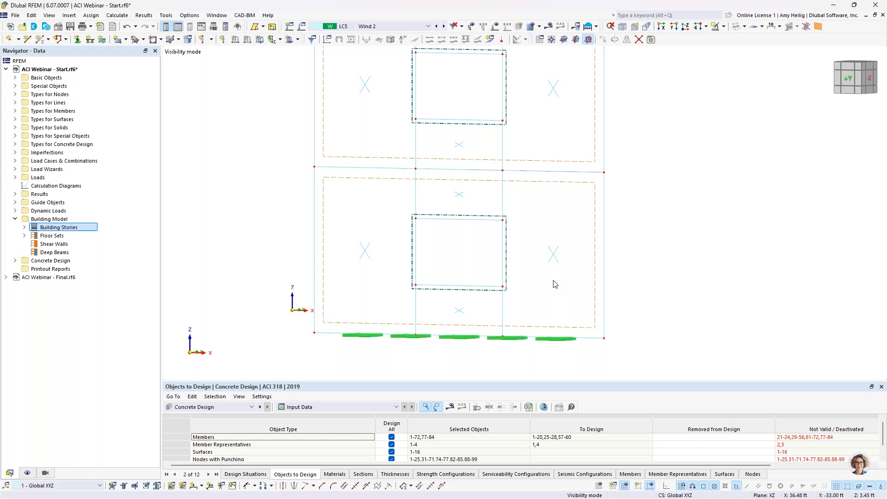
Create a new shear wall and assign it surface cells 5, 9, 13 and 41, left of the openings
scroll(522, 259, "down", 4)
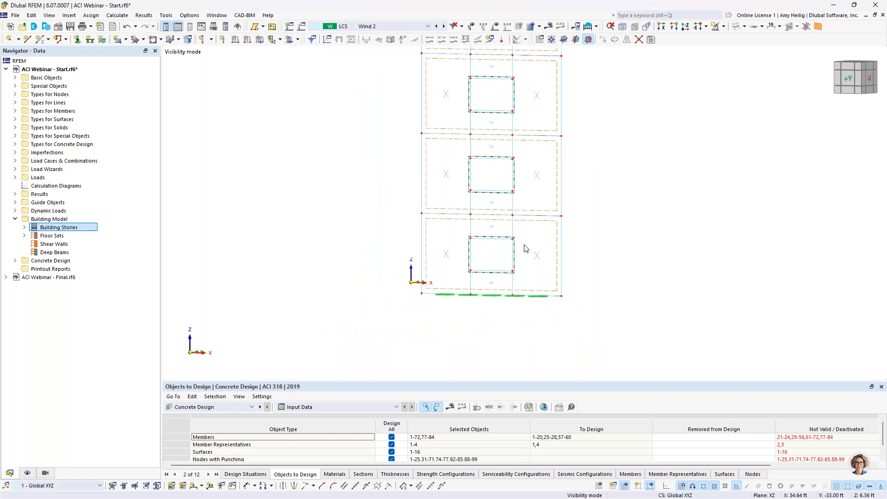
scroll(508, 277, "down", 1)
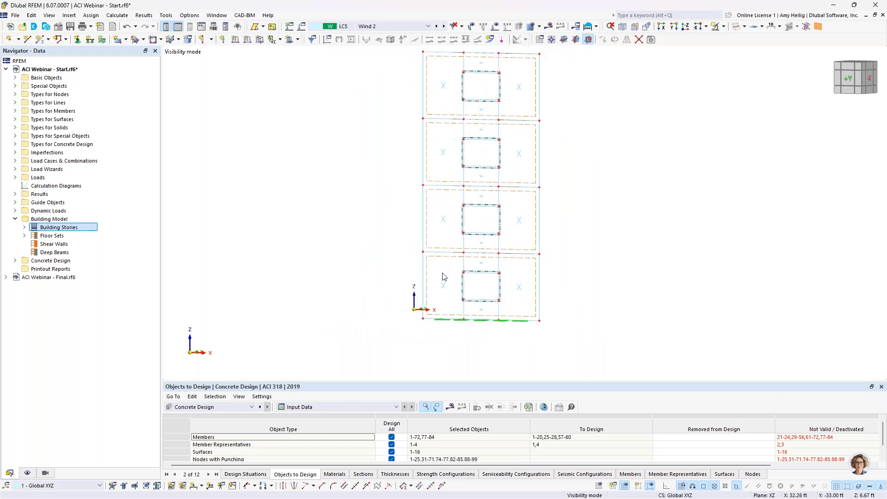
right_click(62, 244)
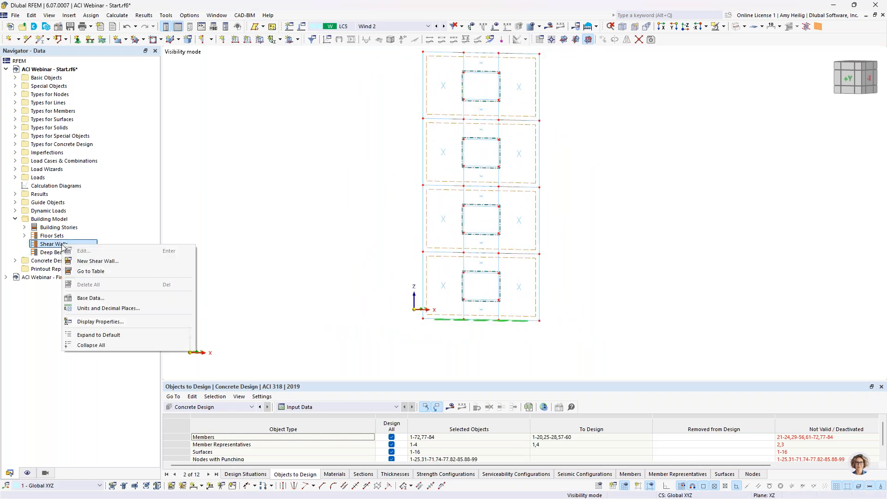
left_click(90, 263)
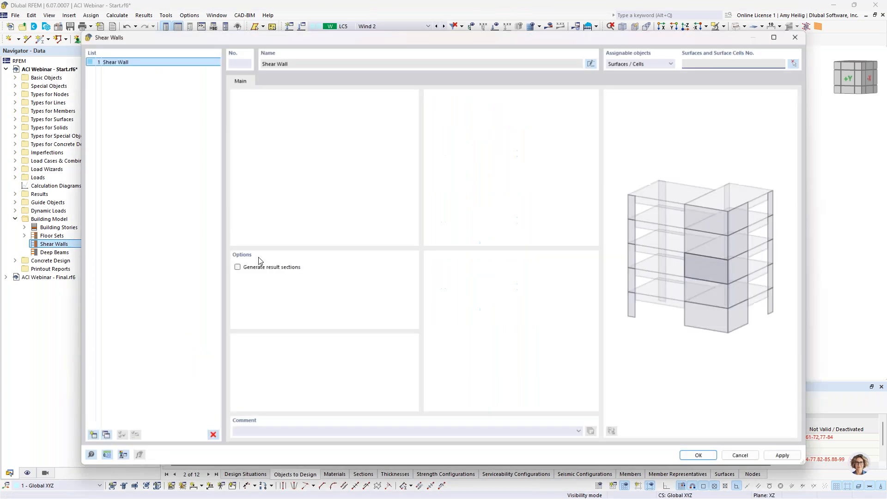
left_click(94, 435)
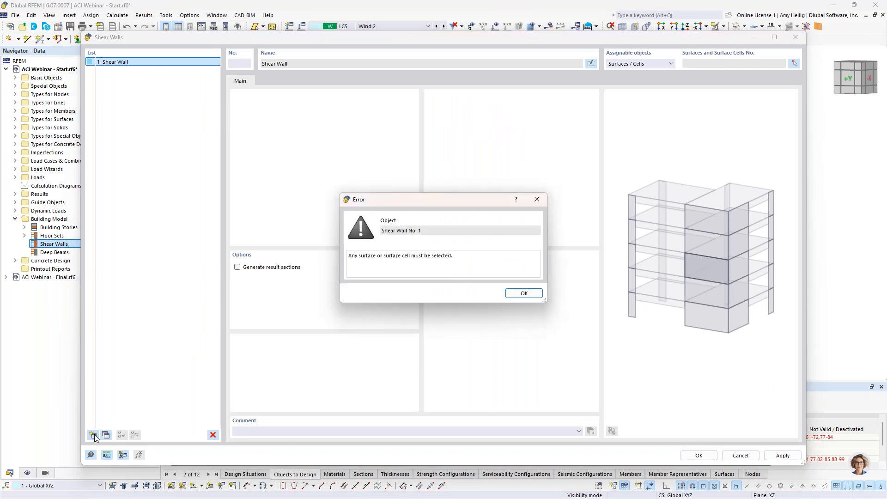
left_click(523, 293)
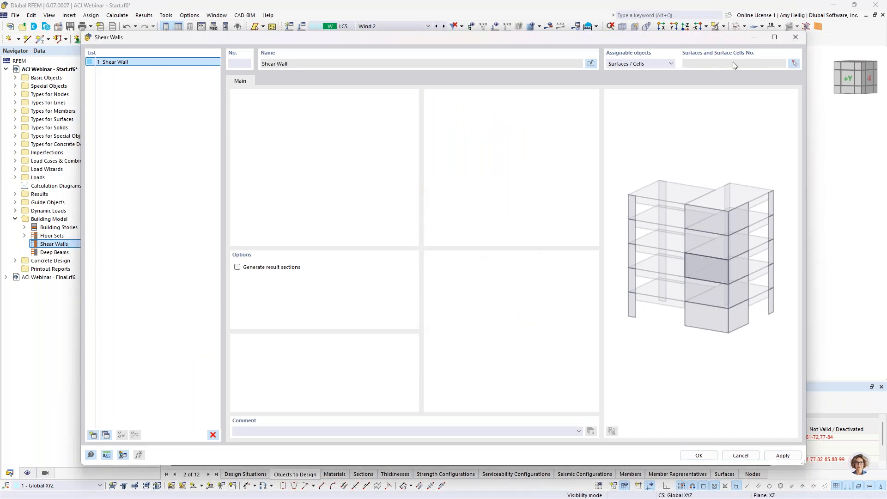
left_click(794, 67)
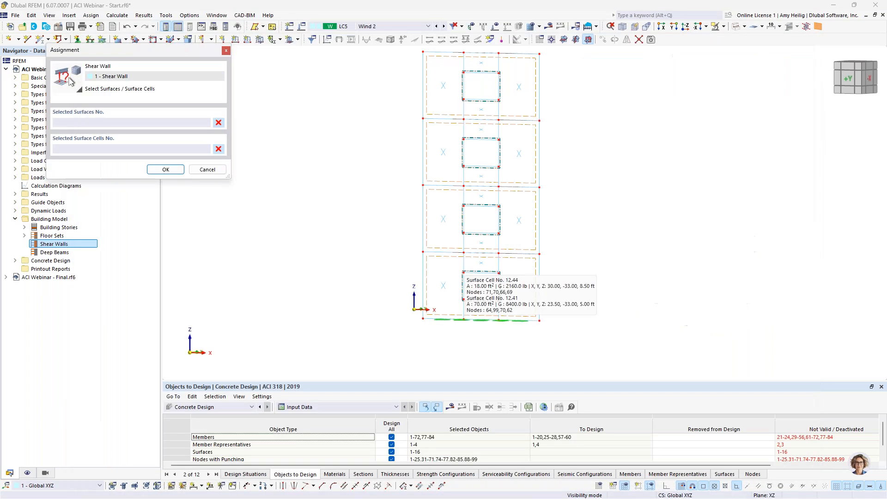
left_click(444, 286)
left_click(444, 219)
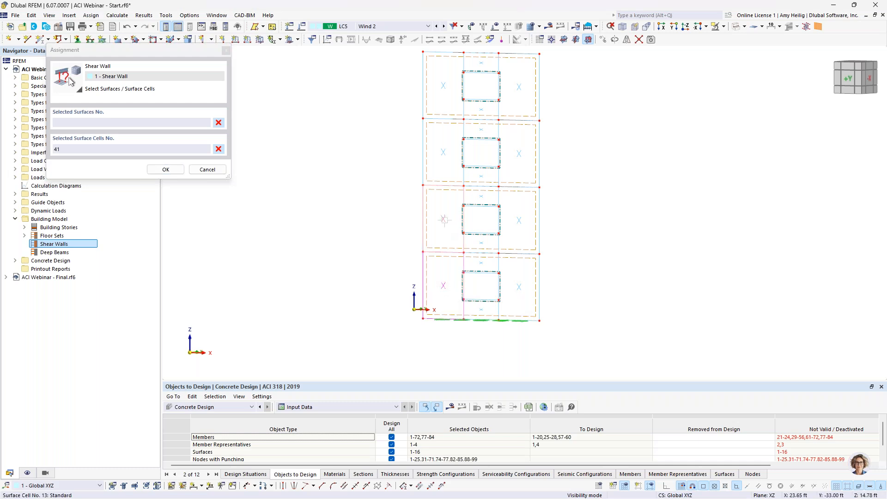
left_click(443, 153)
left_click(443, 85)
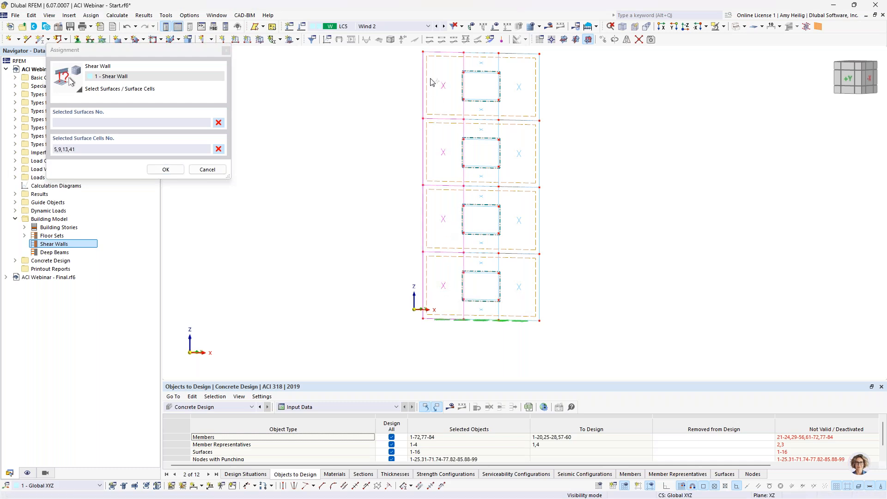
left_click(166, 170)
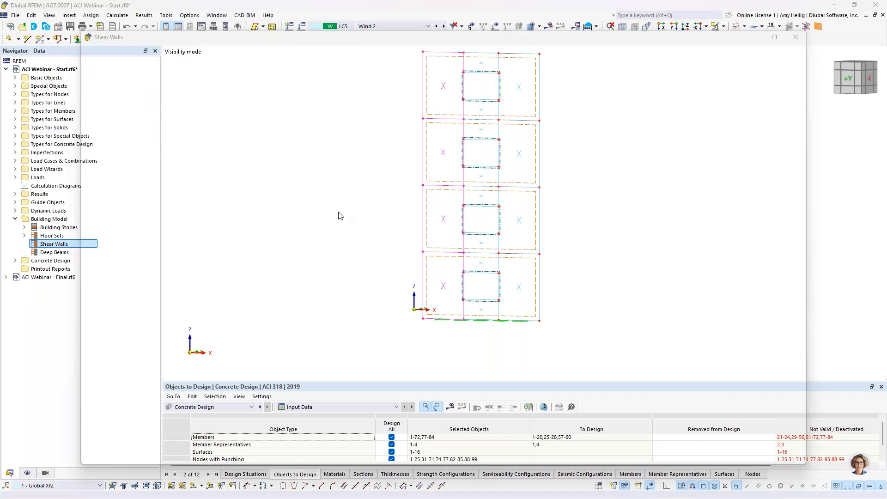
Assign surface cells 7, 11, 15 and 43, right of the openings, to a second shear wall
left_click(794, 64)
left_click(518, 287)
left_click(519, 220)
left_click(519, 154)
left_click(519, 97)
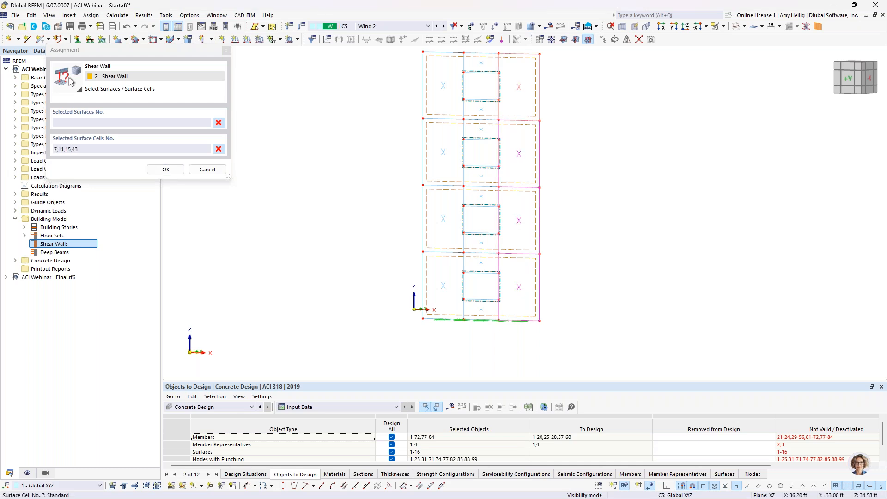
left_click(165, 169)
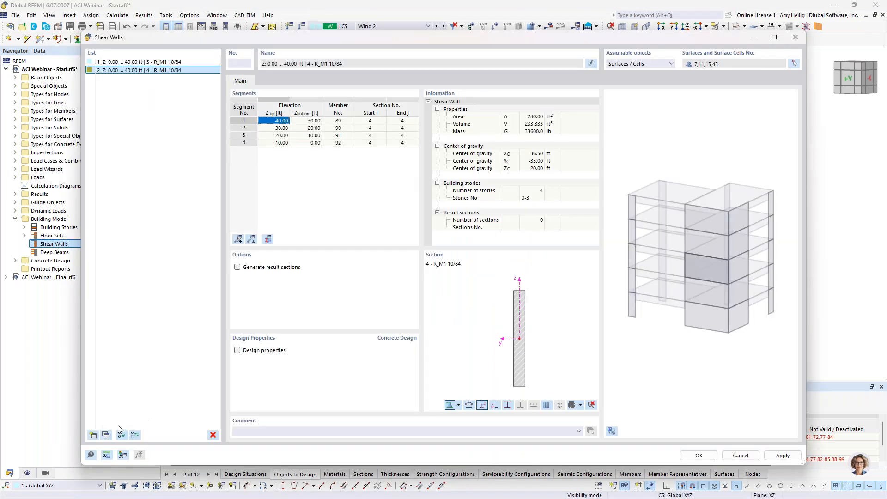
Add a third shear wall, start its surface assignment and show the whole model again in transparent solid rendering
left_click(93, 434)
left_click(797, 63)
left_click(724, 27)
left_click(751, 106)
left_click(744, 27)
left_click(763, 59)
Assign surfaces 5-8, the full-height solid wall perpendicular to the wall with openings, to the third shear wall
middle_click_drag(363, 242, 410, 286)
middle_click_drag(401, 348, 423, 333)
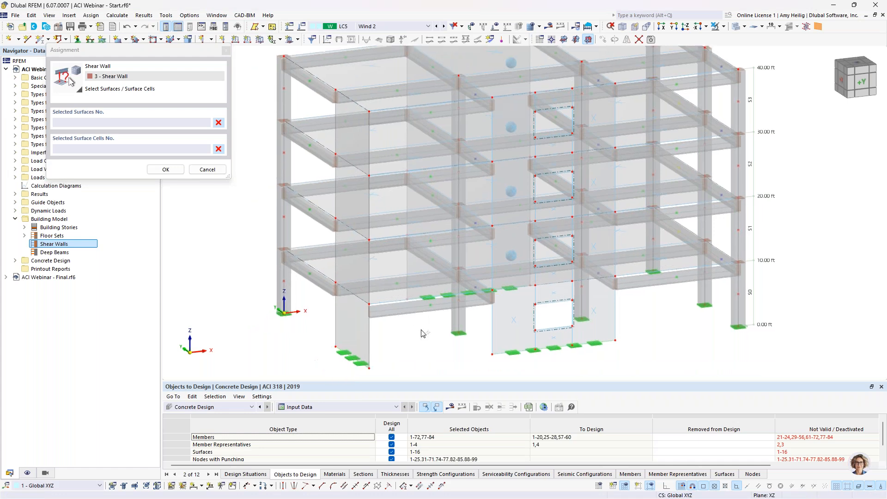
left_click(352, 336)
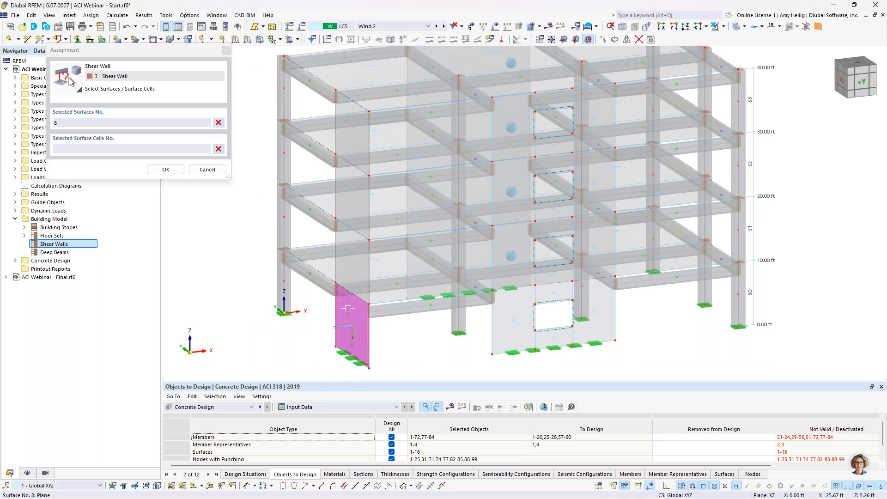
left_click(352, 263)
left_click(350, 185)
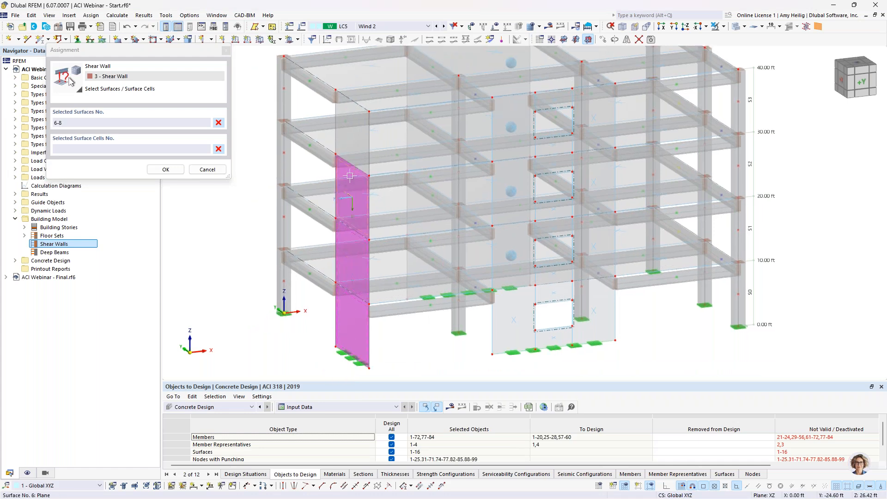
left_click(351, 125)
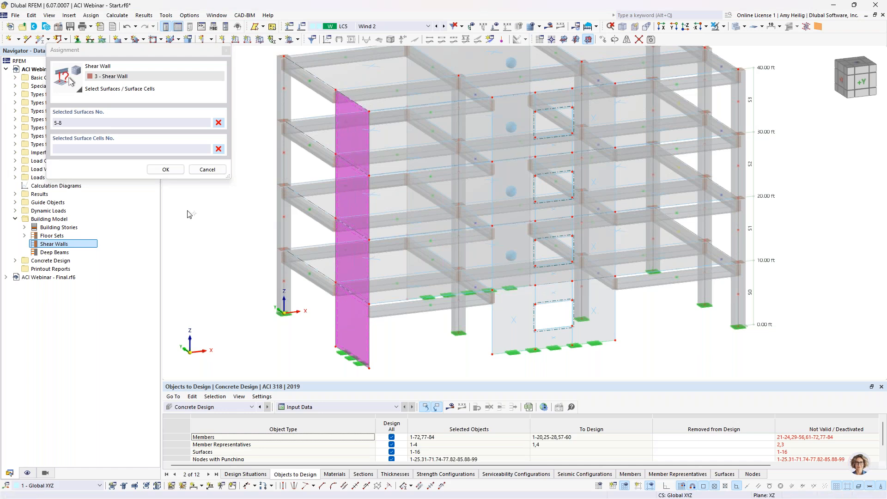
left_click(173, 169)
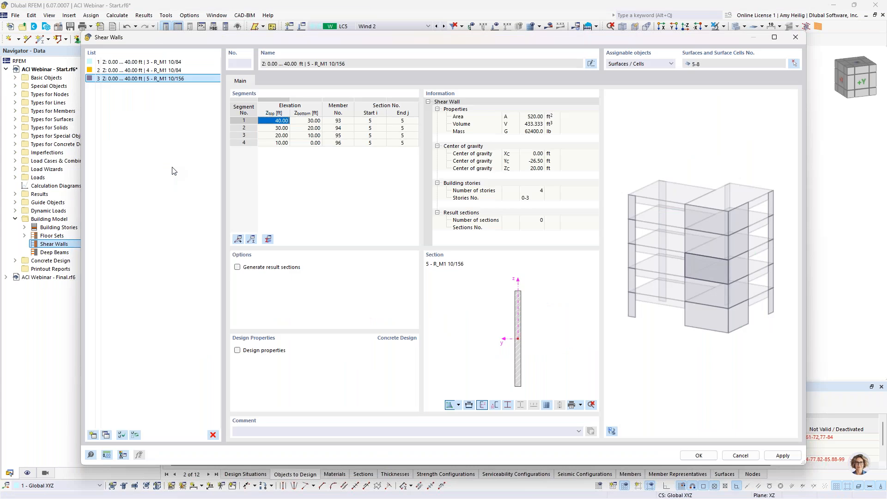
Activate result sections and design properties for all three shear walls, with a concrete cover of 1.0 in
left_click(134, 63)
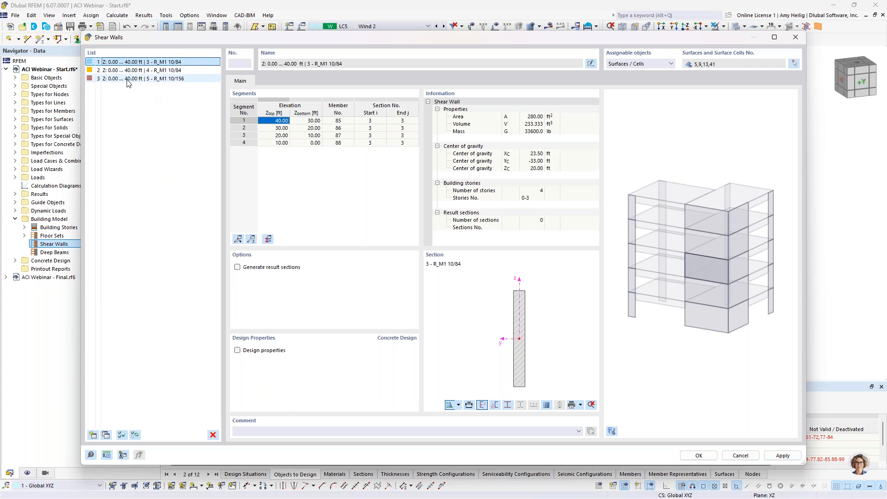
left_click(127, 79, "shift")
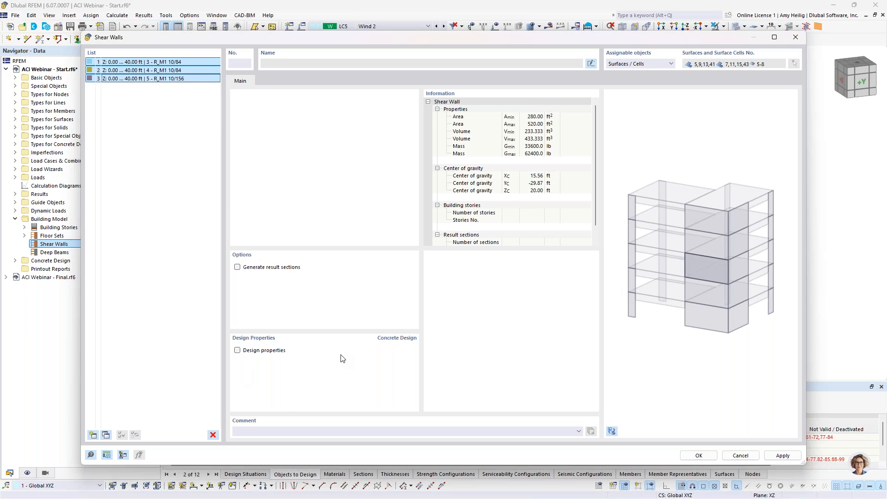
left_click(237, 267)
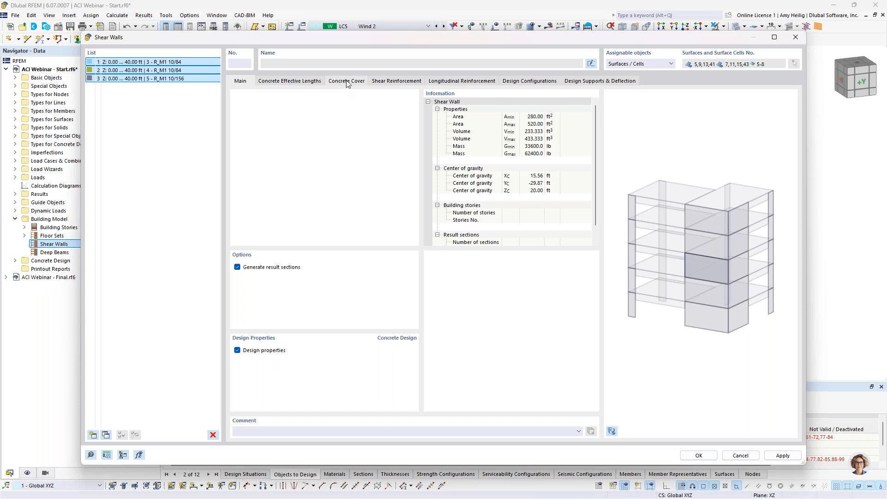
left_click_drag(465, 107, 485, 107)
type("1")
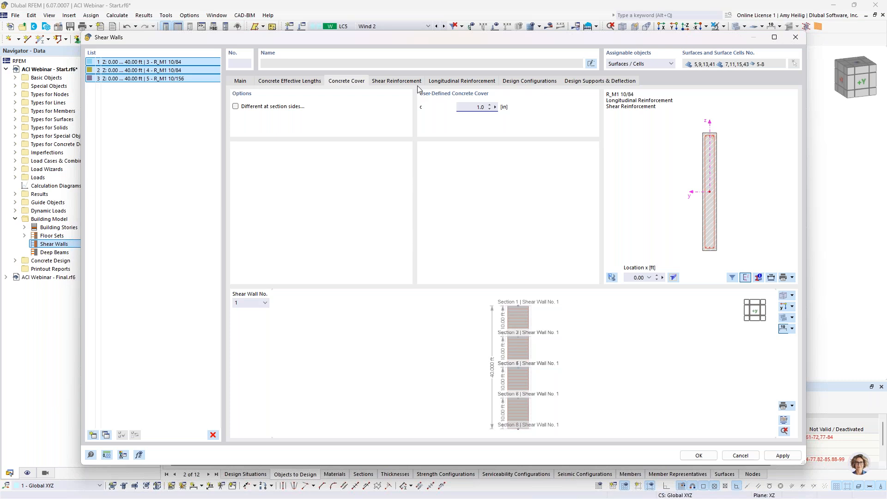
Set the longitudinal rebar type of all three walls to Uniformly surrounding, with reinforcement placed in the bent corners
left_click(451, 81)
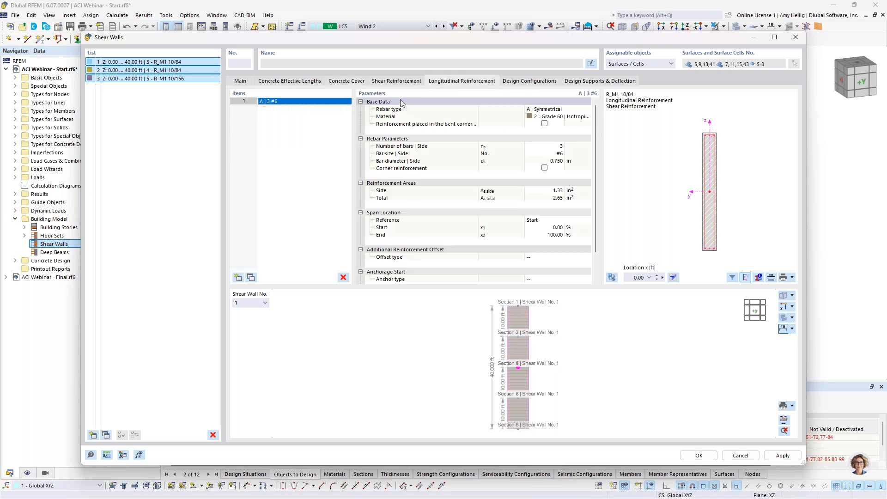
left_click(550, 110)
left_click(566, 112)
left_click(564, 133)
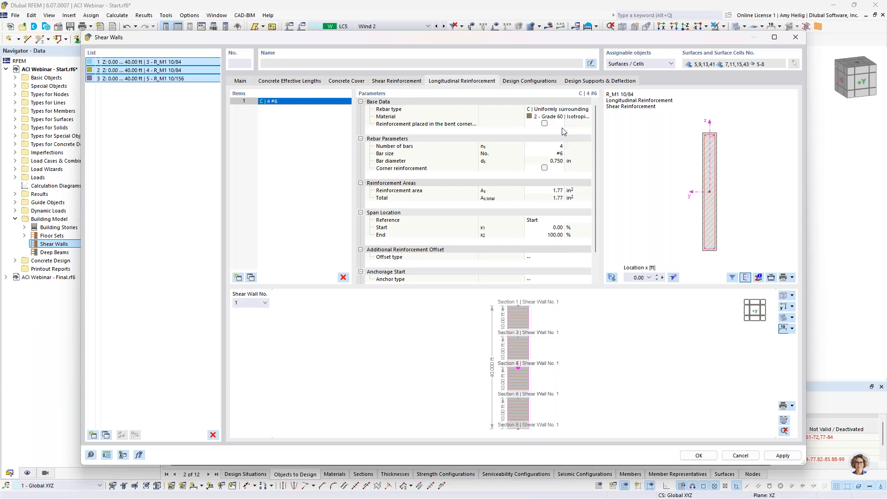
left_click(544, 123)
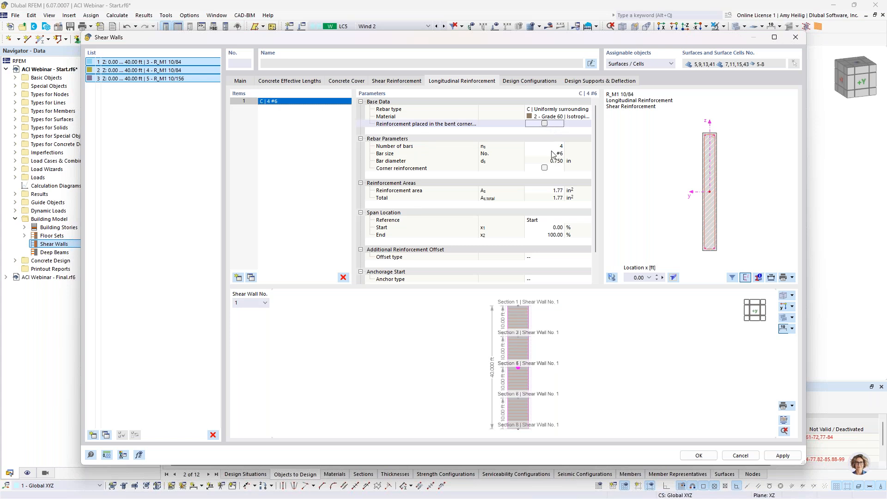
Set the longitudinal reinforcement of all three shear walls to 22 bars of size #7
left_click(552, 146)
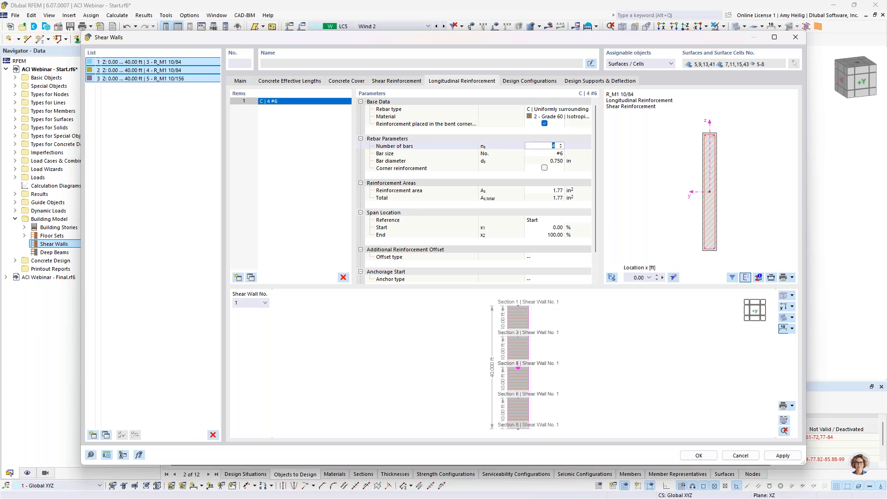
scroll(703, 133, "up", 3)
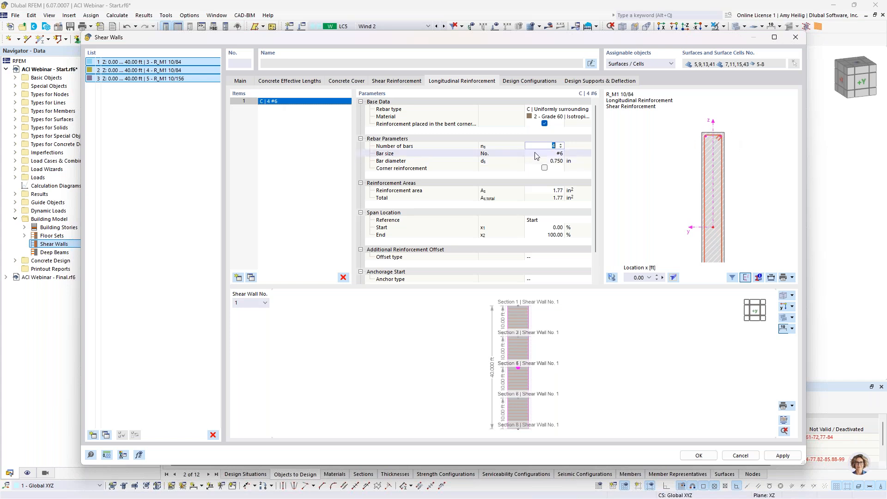
type("22")
left_click(552, 154)
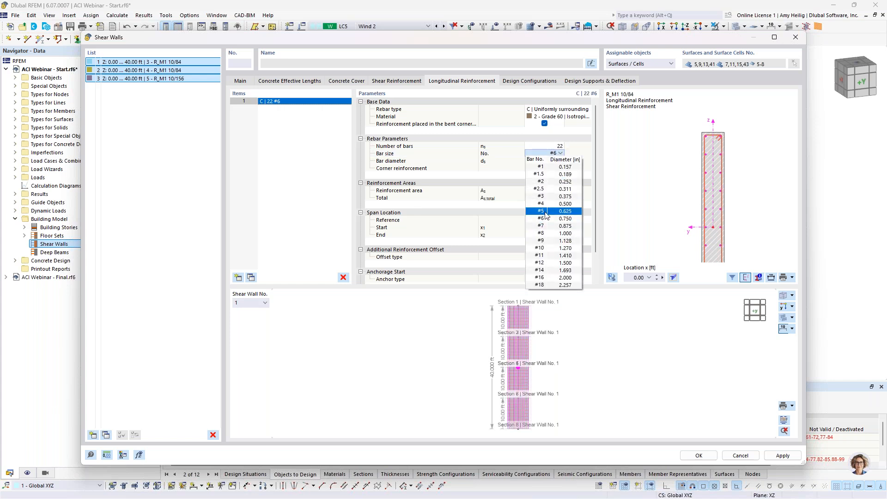
left_click(544, 227)
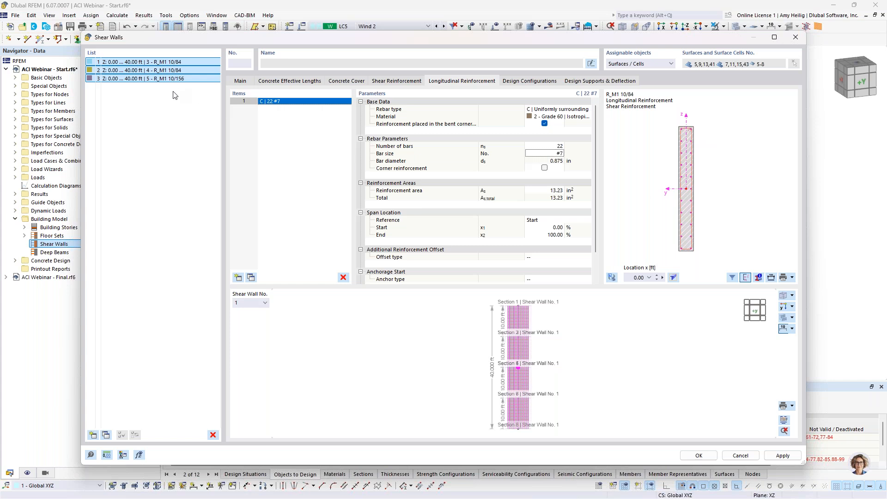
Set the number of longitudinal bars to 40 for the third shear wall only
left_click(162, 79)
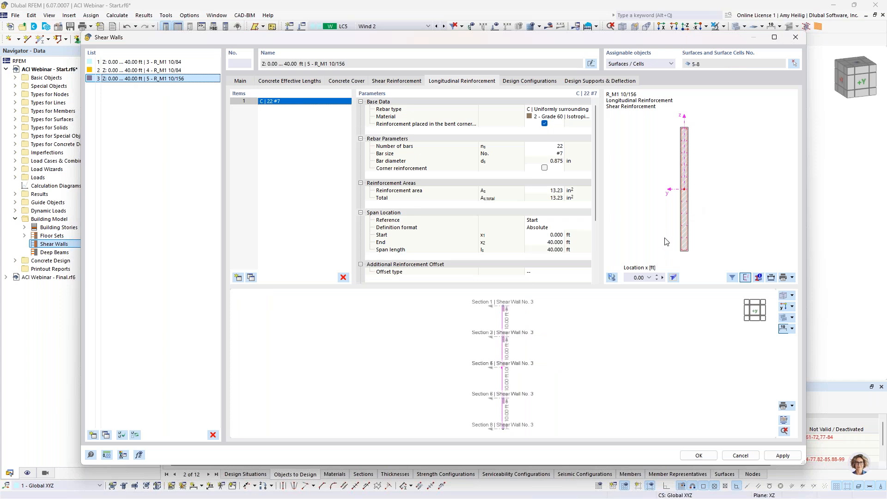
left_click(545, 146)
type("40")
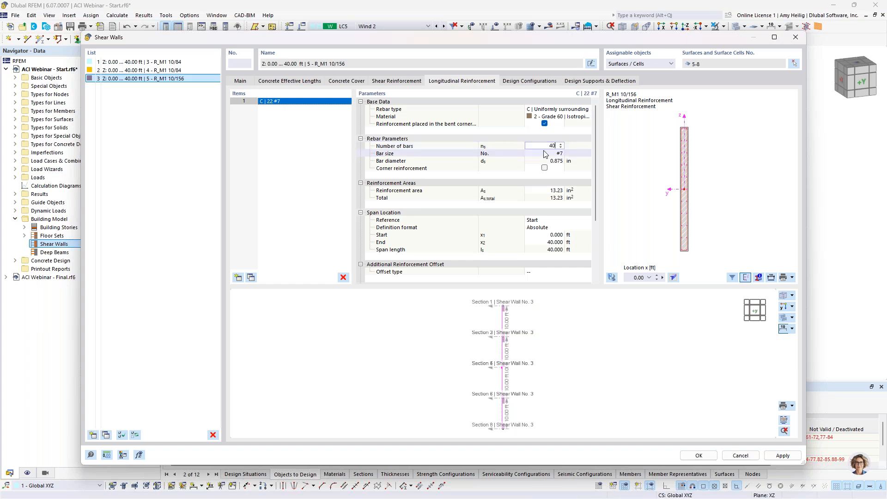
key("Tab")
scroll(686, 141, "up", 5)
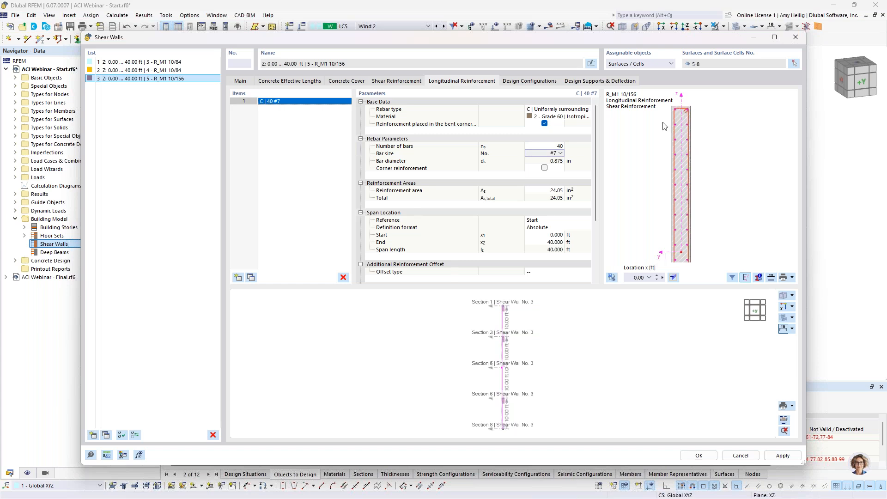
Set the shear reinforcement of all three shear walls to #5 stirrups at a distance of 0.417 ft
left_click(170, 62)
left_click(171, 82, "shift")
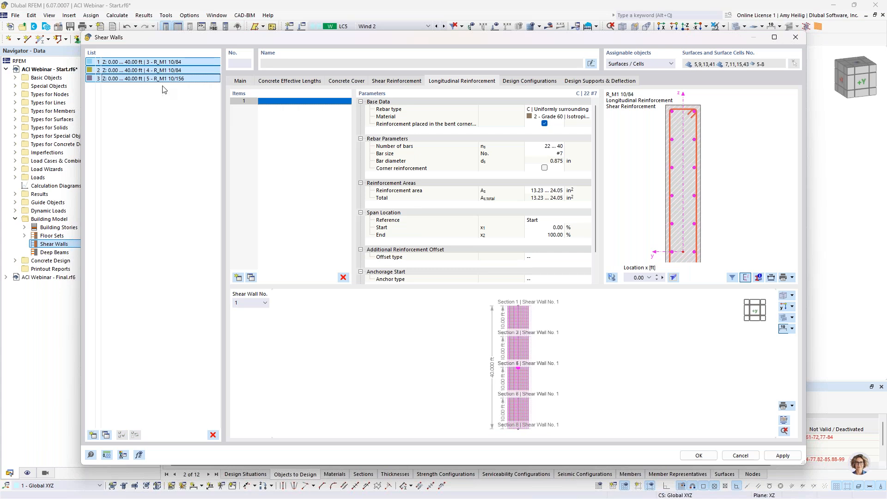
left_click(397, 82)
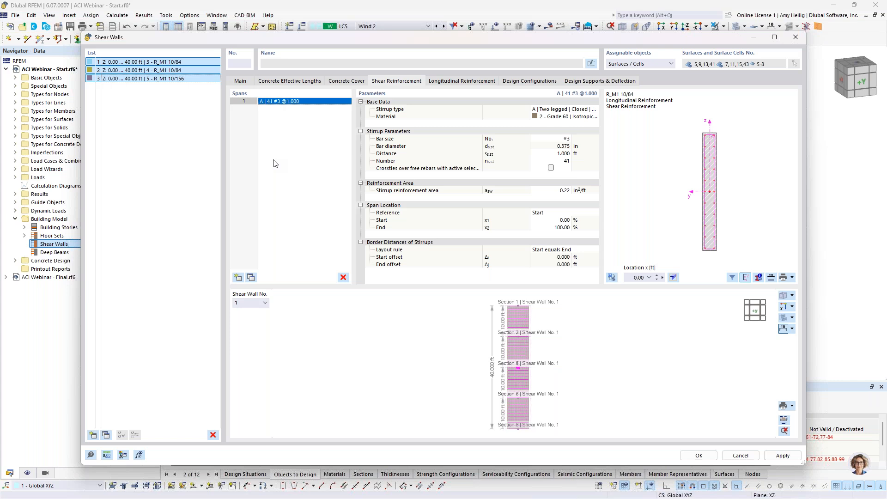
left_click(549, 141)
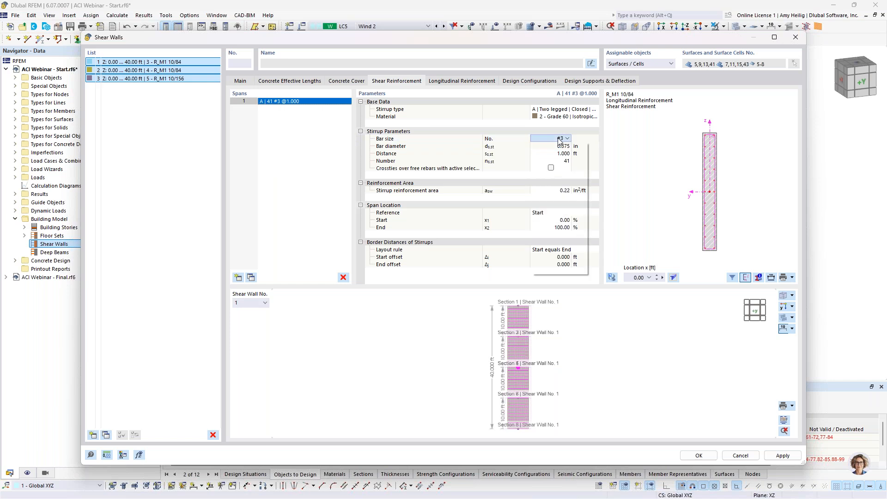
left_click(547, 200)
left_click(540, 154)
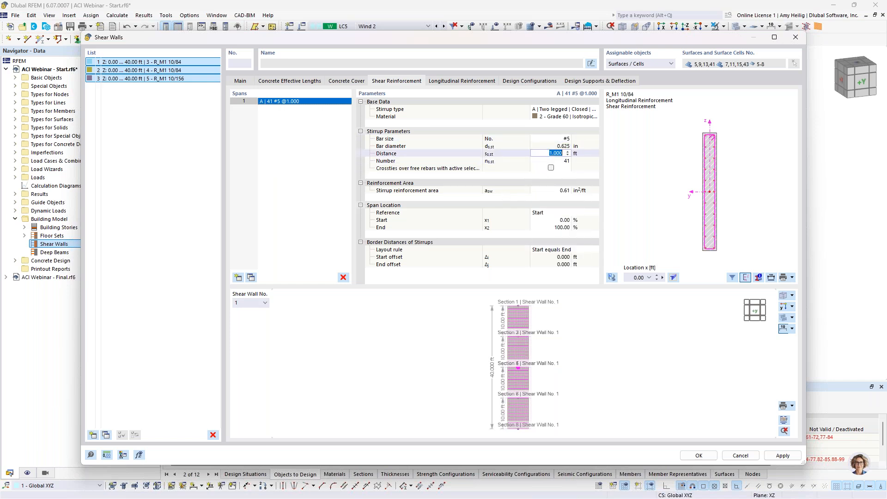
type("0.417")
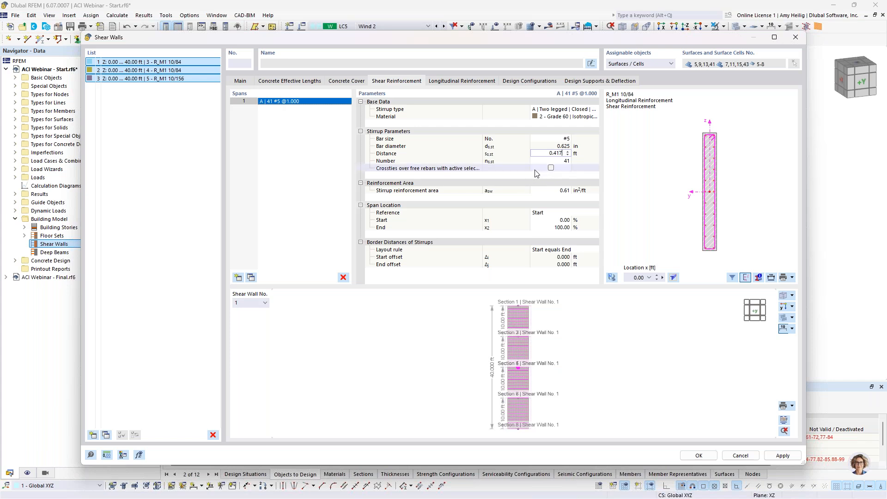
left_click(544, 162)
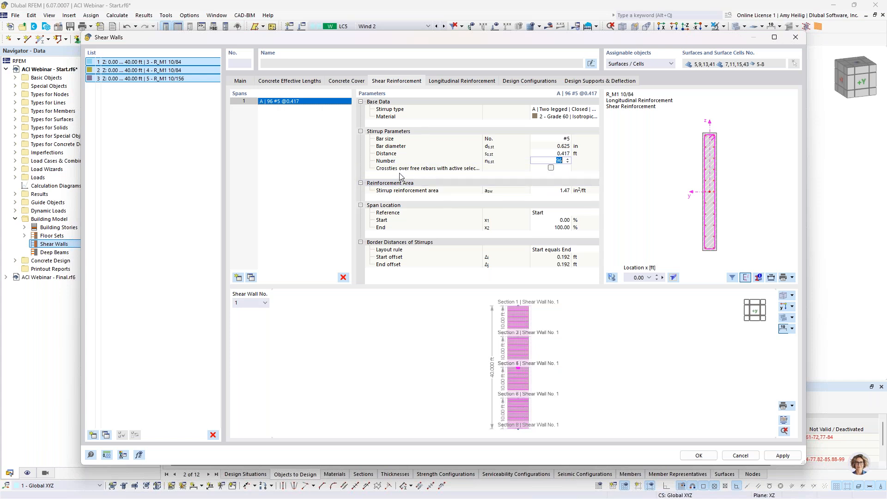
Activate crossties over the free rebars for the walls' stirrups and inspect them in the section preview
scroll(730, 157, "up", 3)
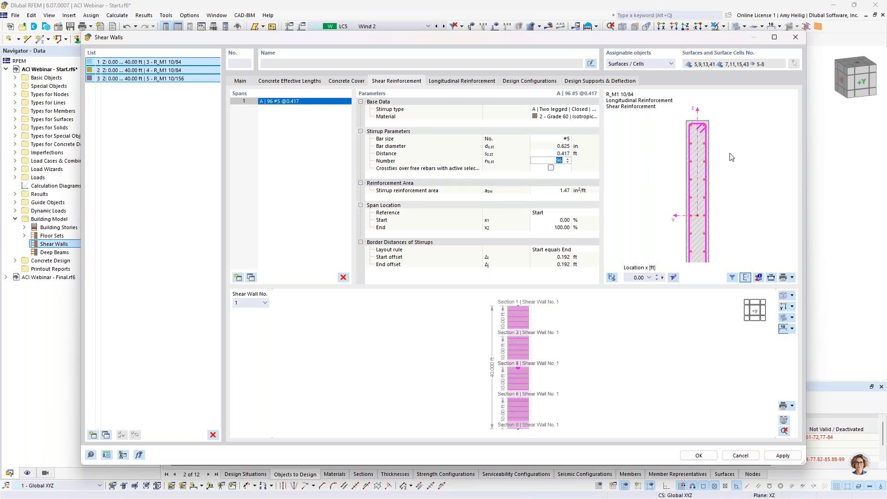
left_click(551, 169)
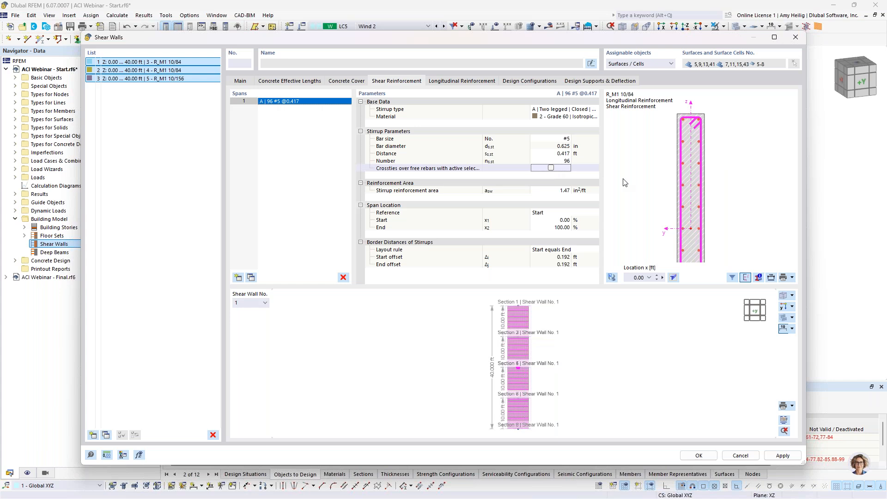
key("space")
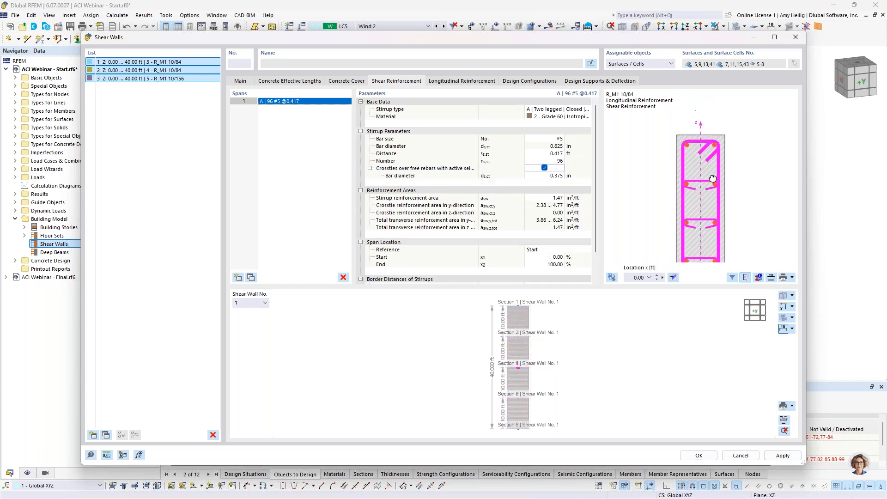
middle_click_drag(695, 223, 697, 204)
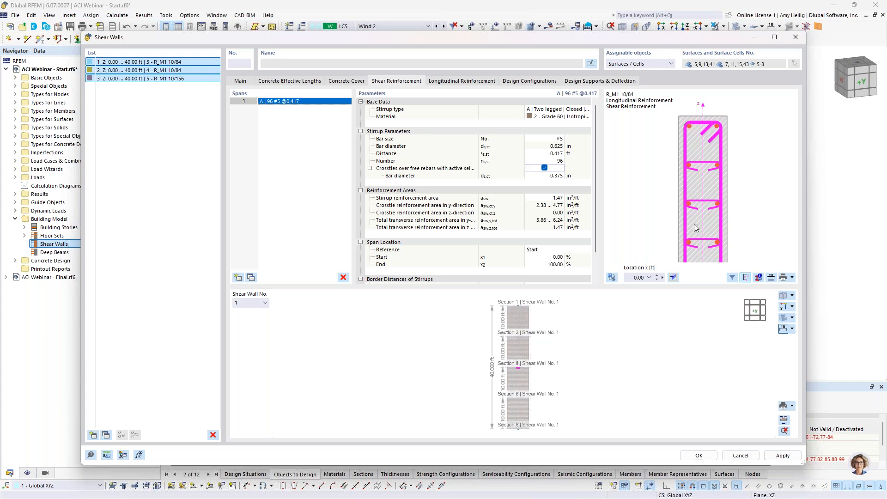
middle_click_drag(702, 161, 686, 206)
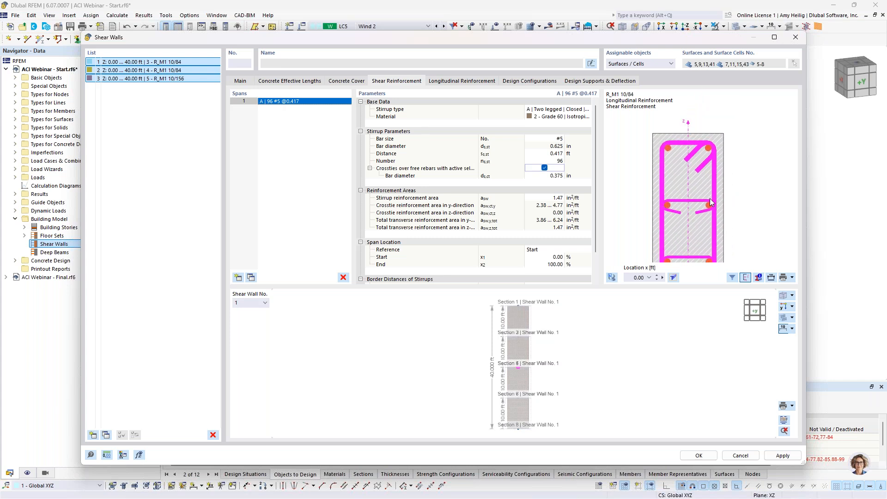
left_click(667, 205)
left_click(667, 205)
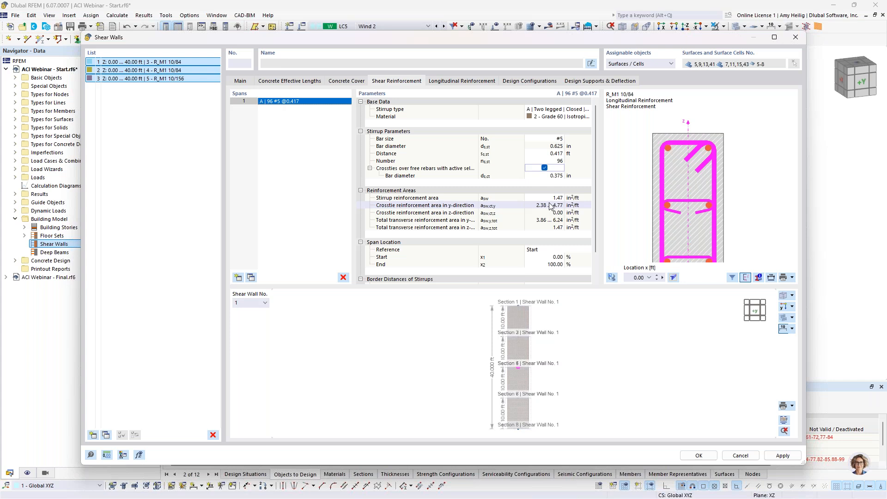
Create a concrete design support 10 in wide, without inner support, at the start of all three shear walls
left_click(583, 81)
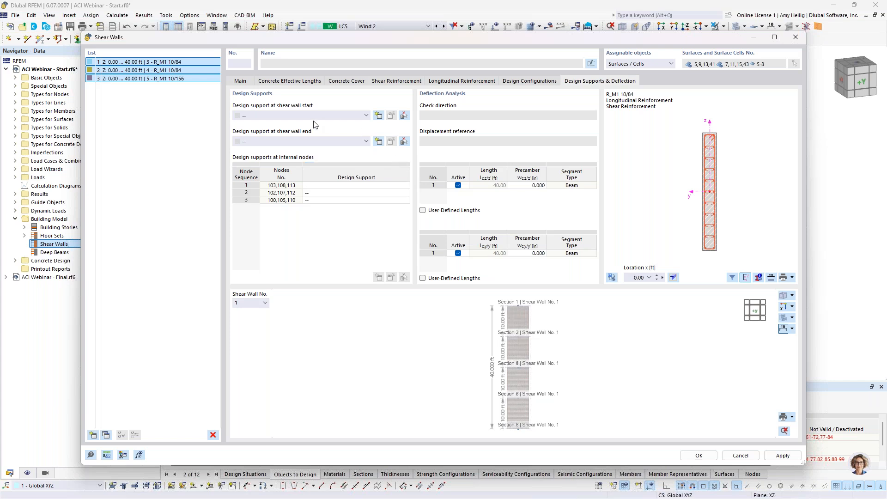
left_click(379, 116)
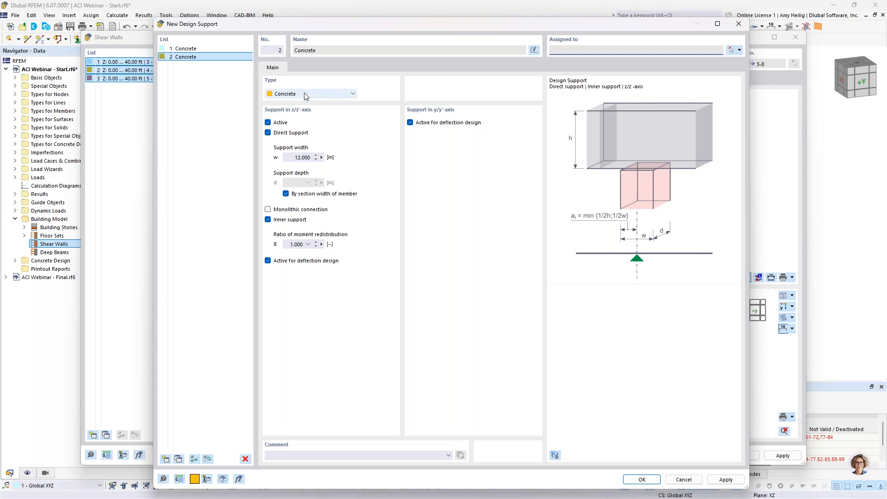
left_click(300, 158)
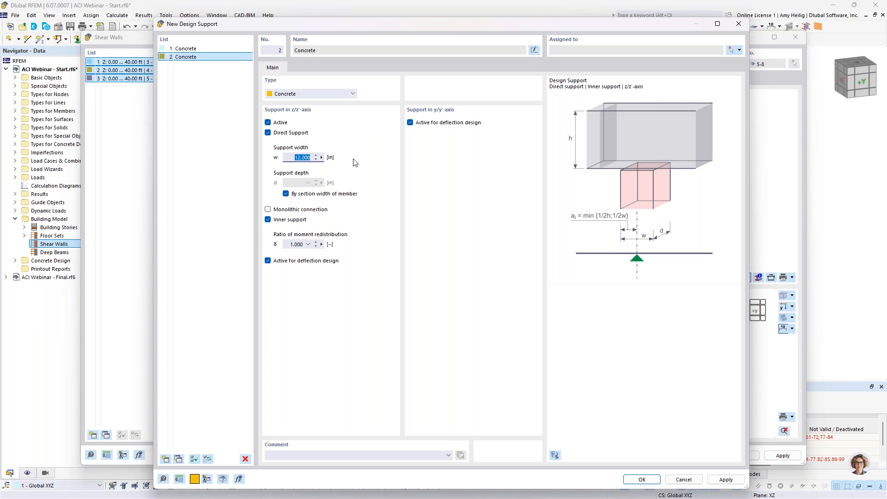
type("10")
left_click(268, 220)
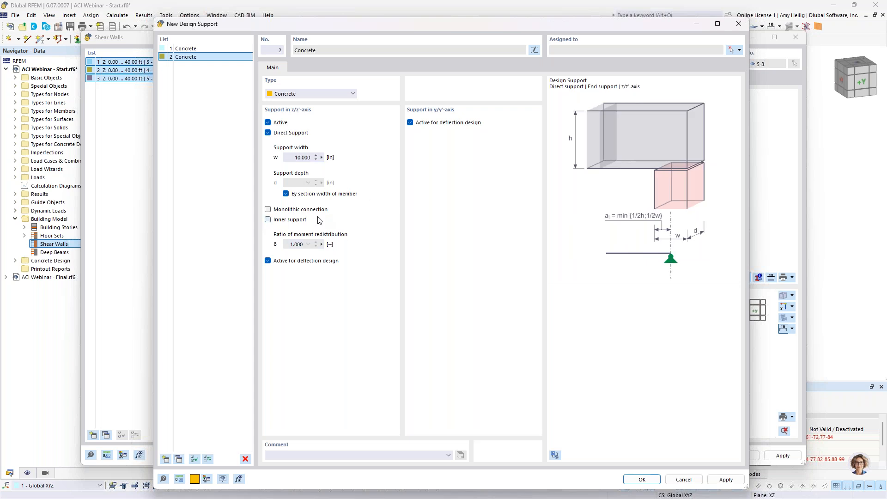
left_click(634, 478)
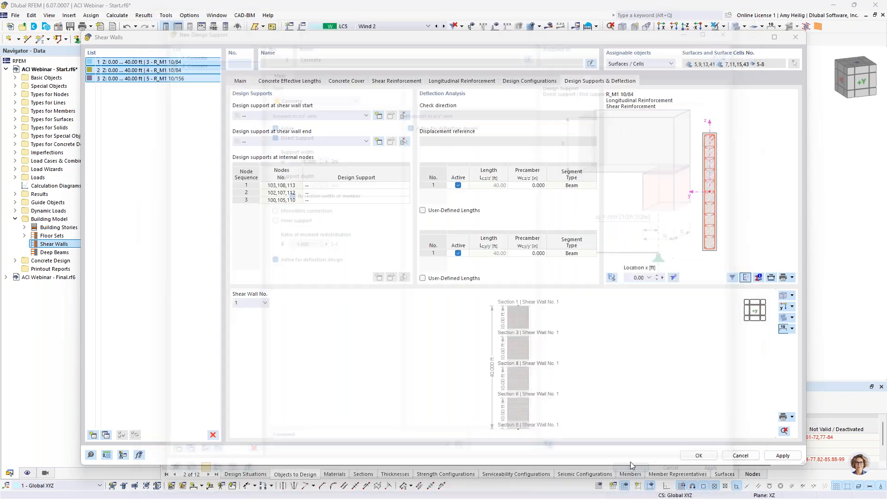
Assign the existing design support 2 - Concrete to the end of the shear walls
left_click(316, 142)
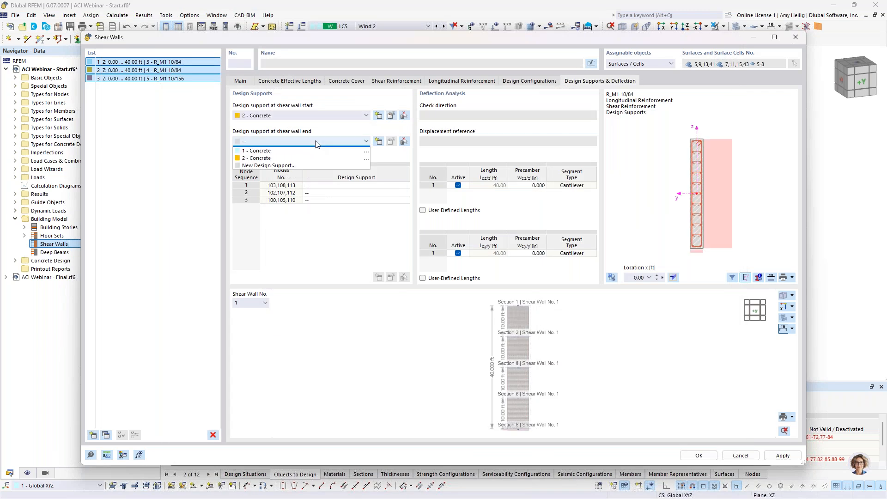
left_click(308, 165)
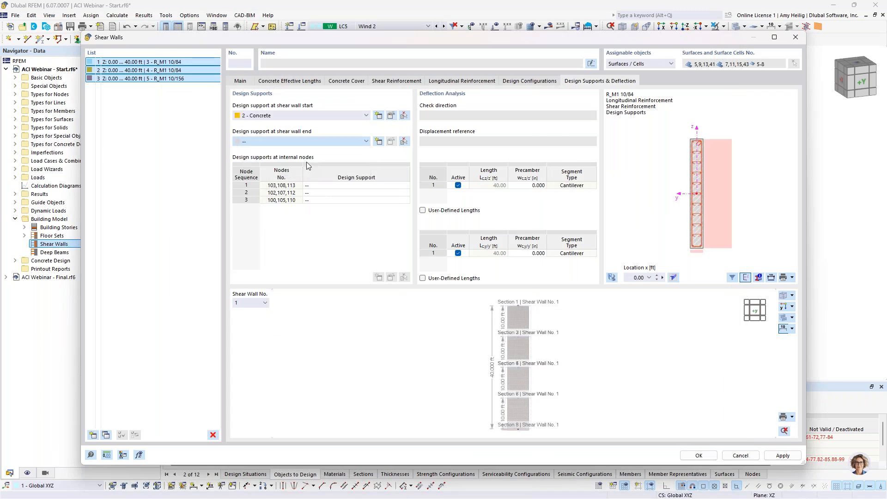
scroll(518, 331, "up", 5)
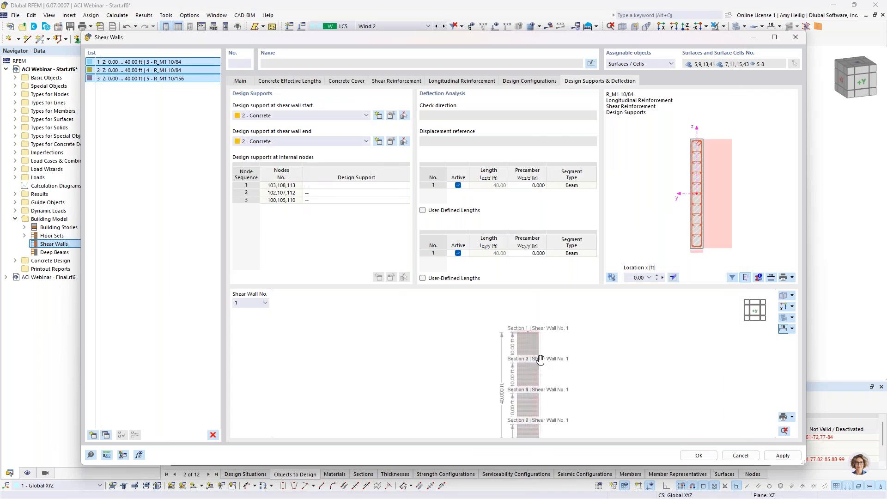
scroll(539, 341, "up", 3)
middle_click_drag(486, 344, 520, 375)
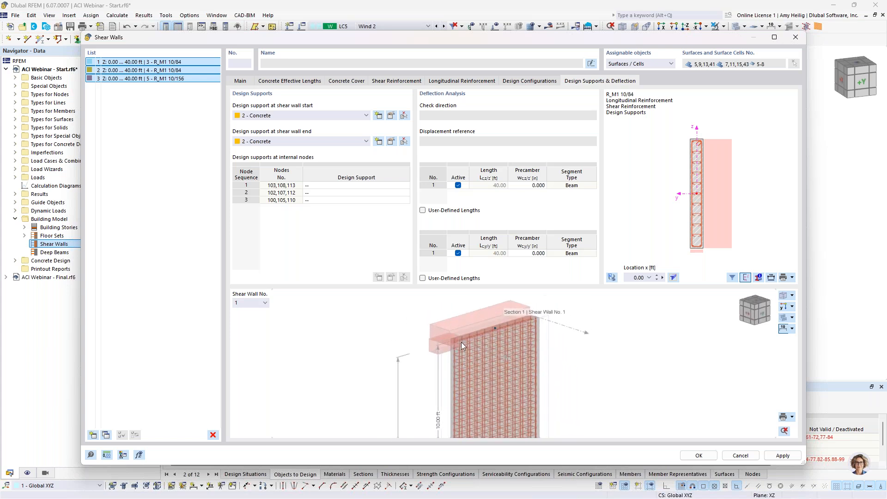
scroll(461, 343, "up", 2)
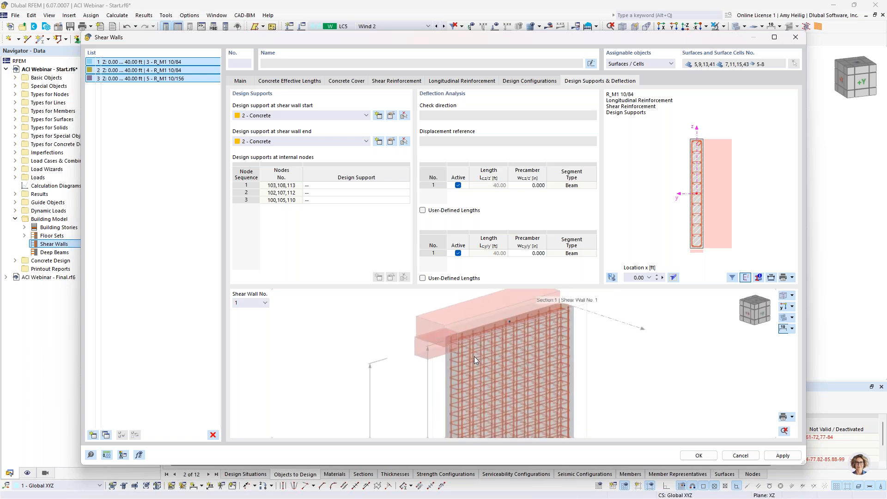
Create a concrete design support 10 in wide, kept as an inner support, at the shear walls' first internal nodes
left_click(353, 186)
left_click(405, 185)
left_click(387, 217)
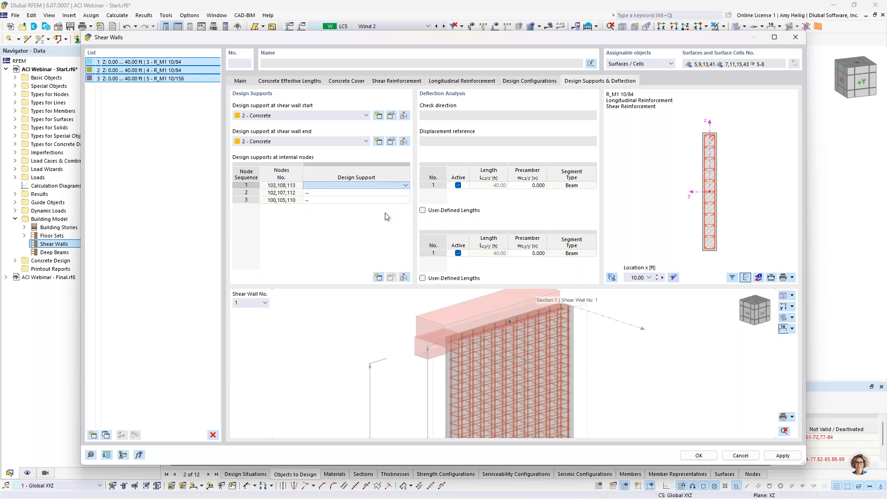
type("10")
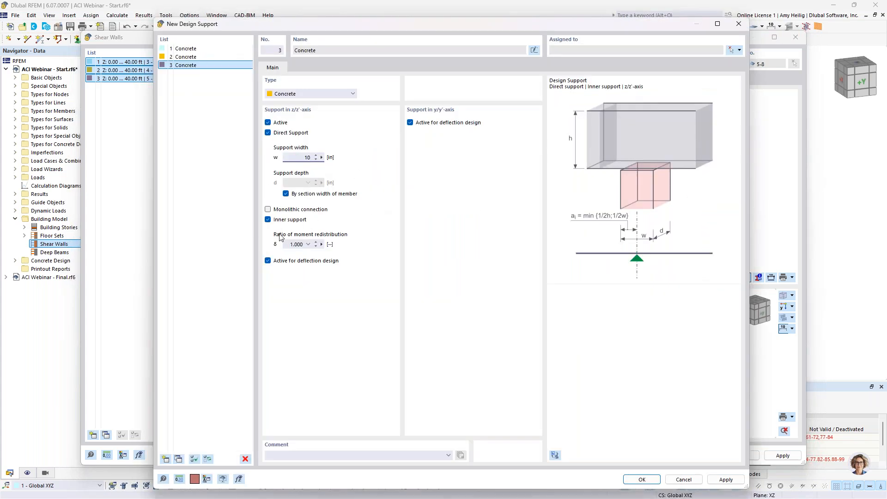
left_click(635, 479)
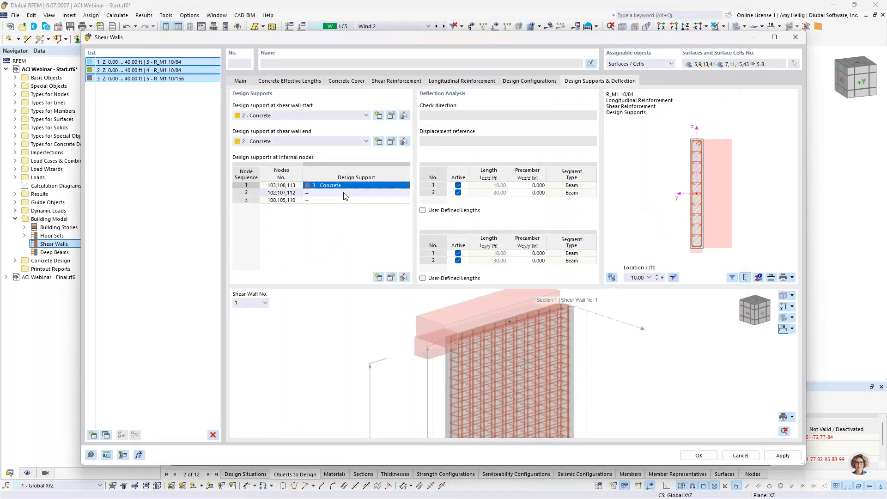
Assign design support 3 - Concrete to the second and third internal nodes of the shear walls and check the supports in the wall preview
left_click(344, 194)
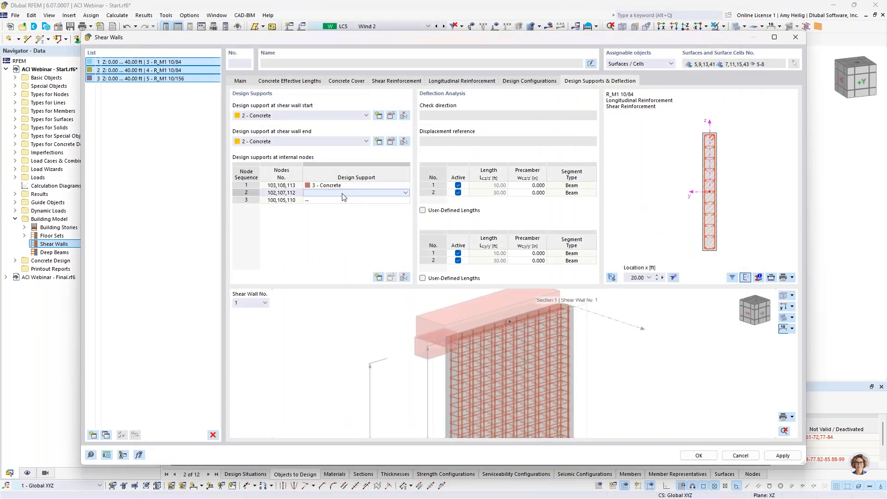
left_click(402, 193)
left_click(378, 222)
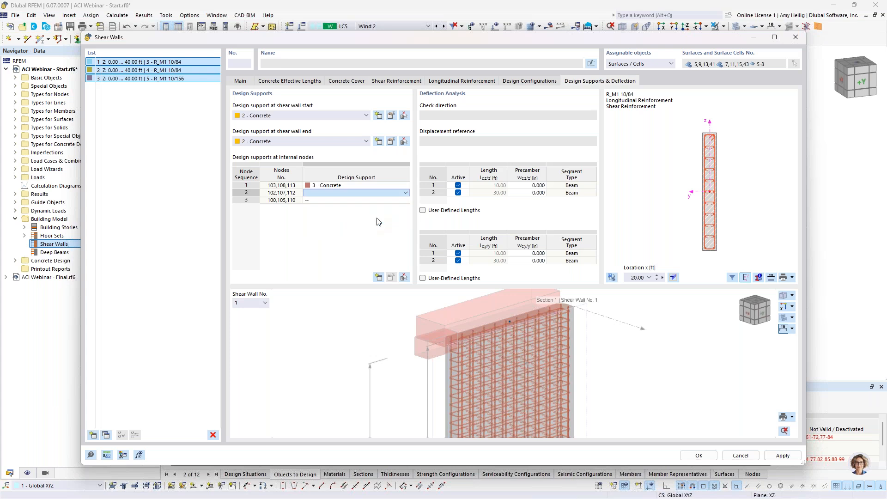
left_click(361, 202)
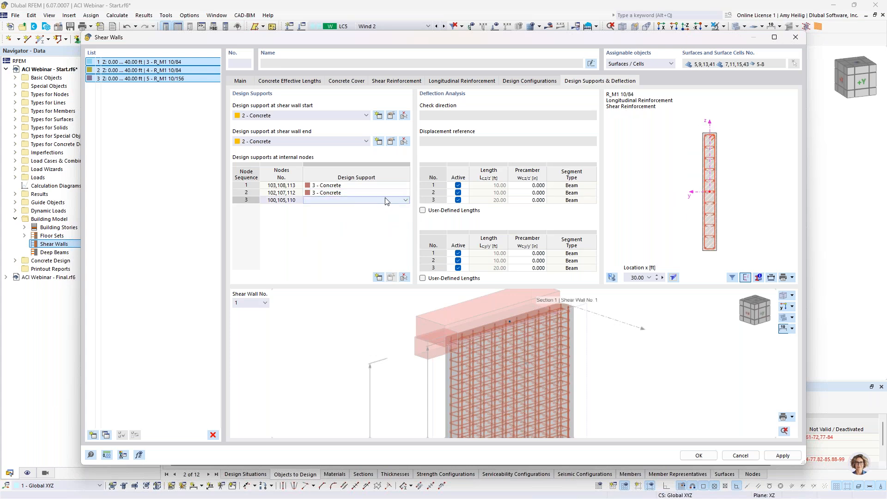
left_click(405, 200)
left_click(377, 229)
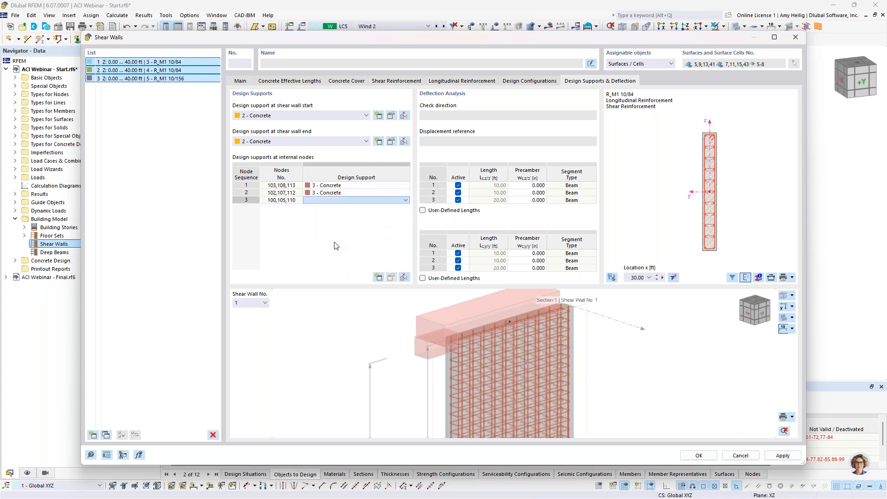
scroll(397, 351, "down", 5)
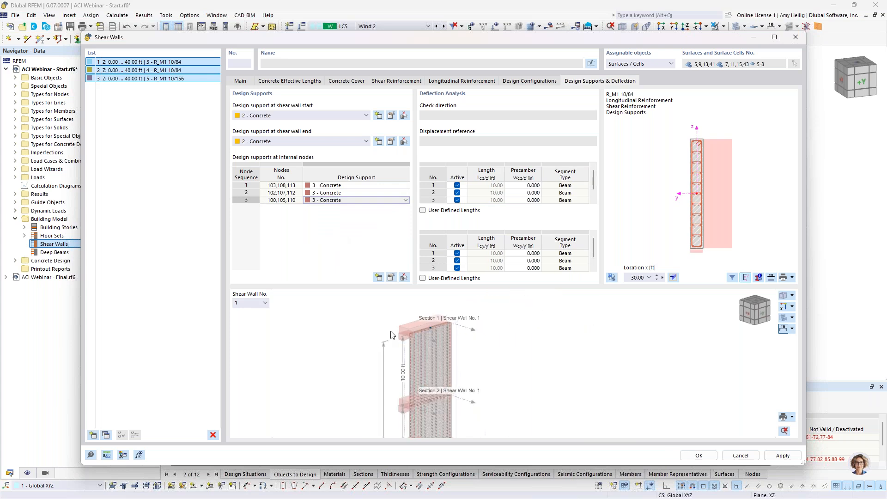
middle_click_drag(420, 387, 503, 372)
scroll(452, 356, "up", 5)
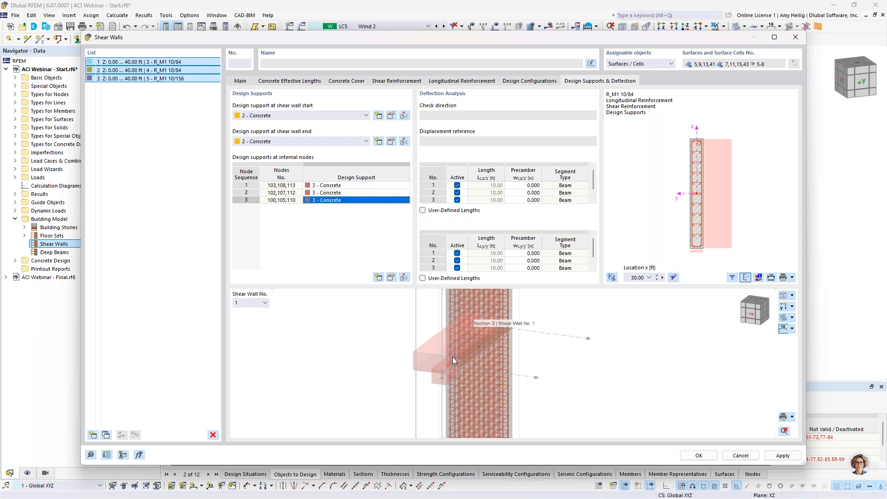
scroll(452, 364, "down", 5)
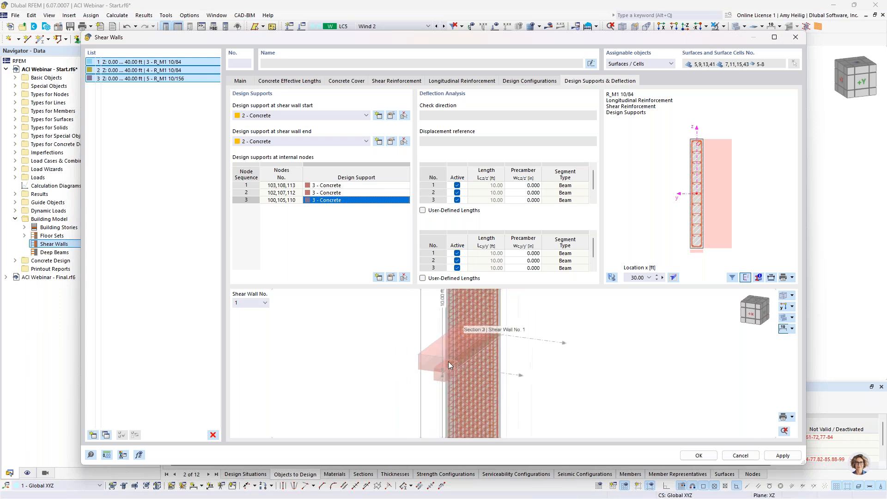
middle_click_drag(463, 358, 491, 325)
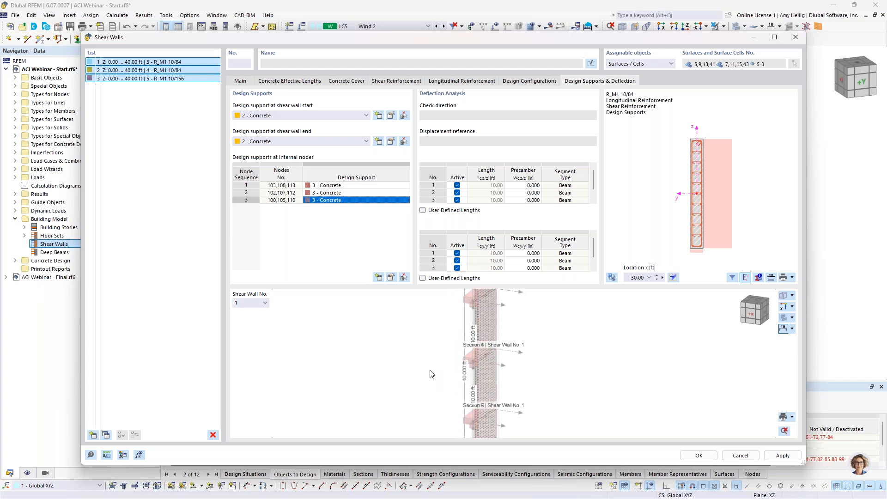
middle_click_drag(556, 375, 484, 379, "ctrl")
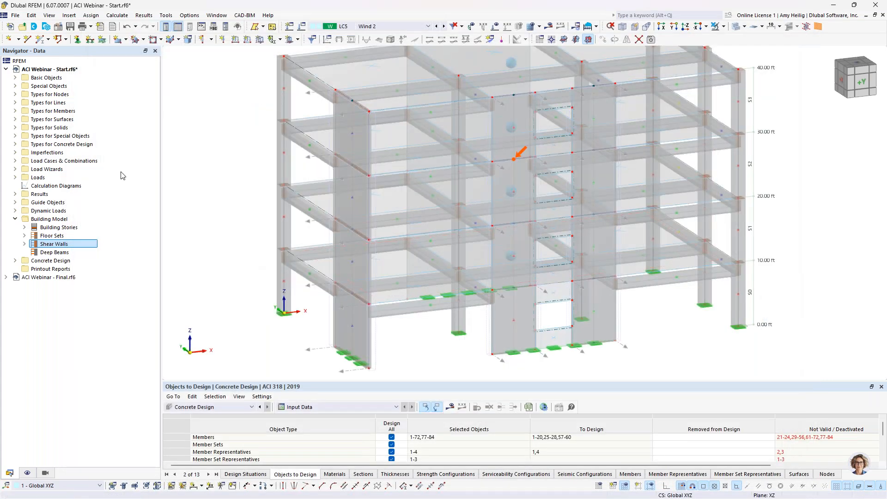
Create a deep beam from surface cells 14 and 44, between the wall openings at the 10 ft level
middle_click_drag(476, 270, 355, 248)
middle_click_drag(392, 276, 367, 255, "ctrl")
right_click(64, 251)
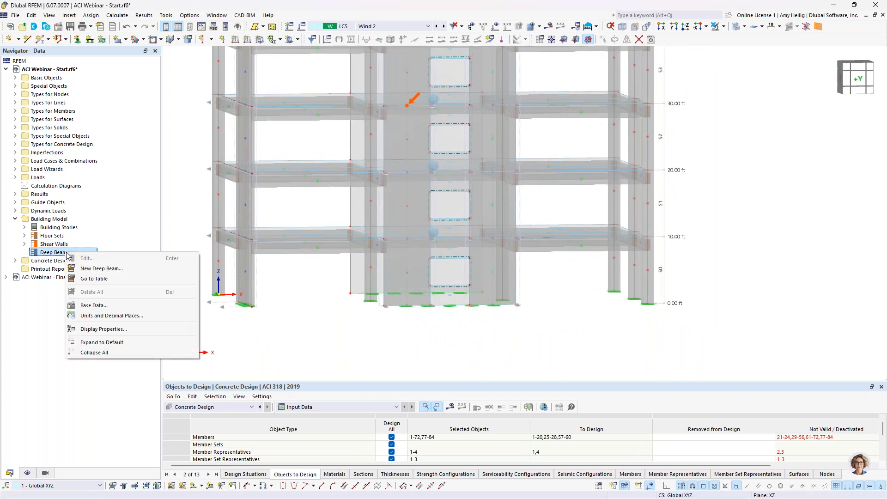
left_click(88, 262)
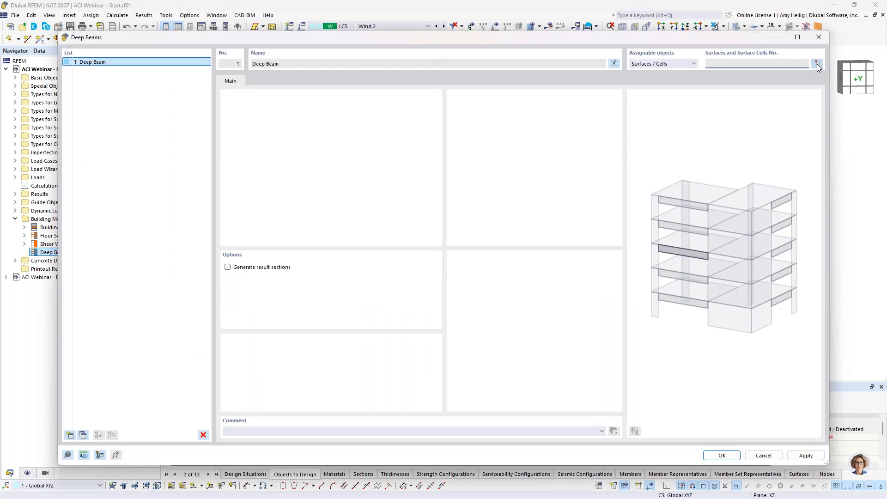
left_click(817, 64)
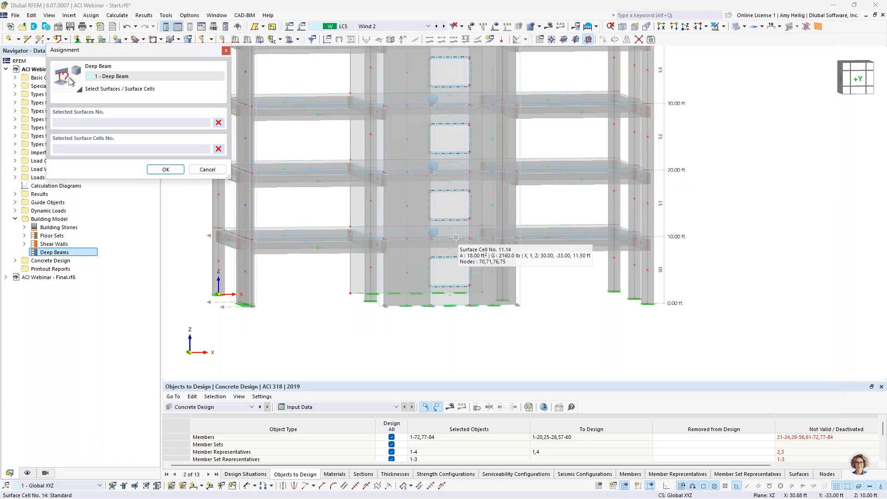
scroll(456, 237, "up", 3)
left_click(447, 253)
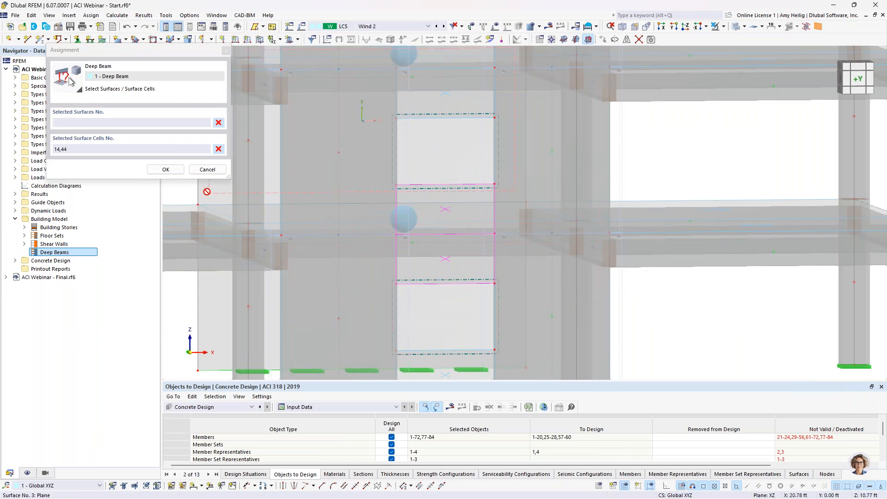
left_click(165, 169)
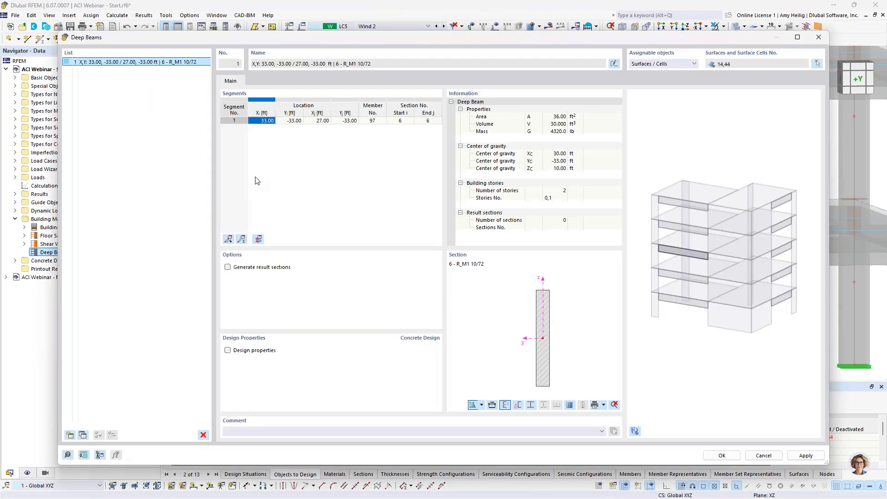
Add a second deep beam from surface cells 10 and 16, between the wall openings at the 20 ft level
left_click(69, 435)
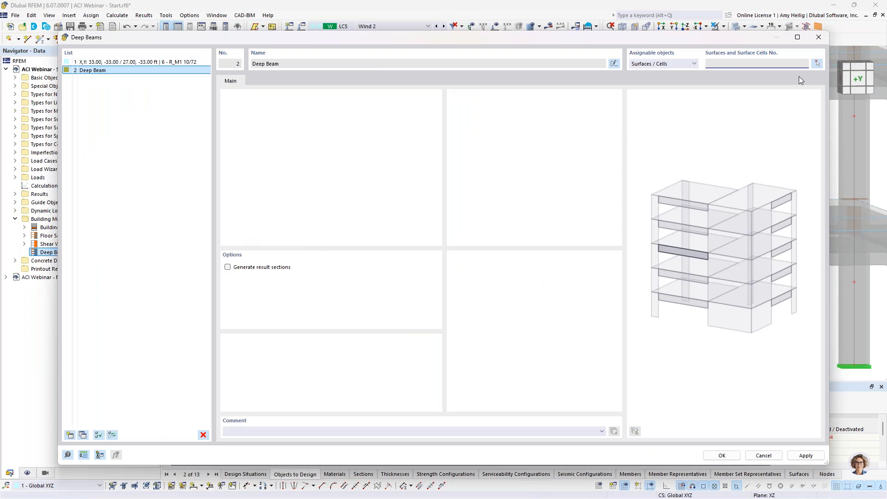
left_click(816, 64)
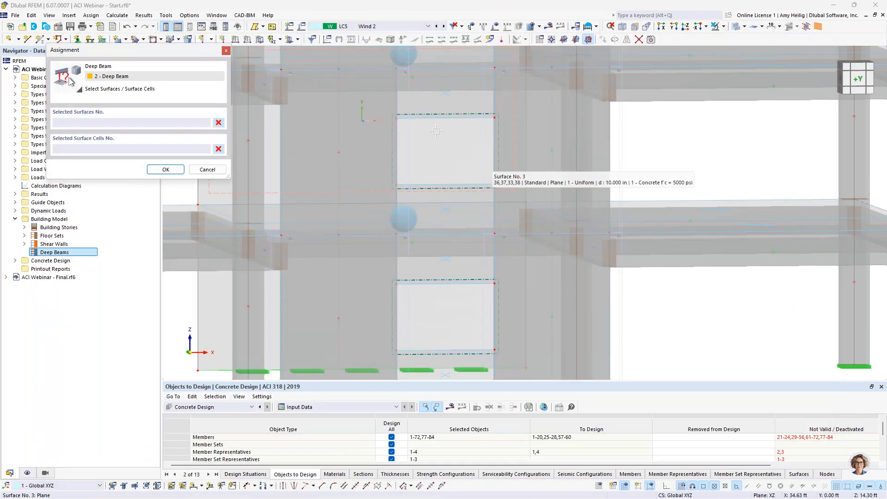
middle_click_drag(440, 162, 430, 289)
left_click(437, 242)
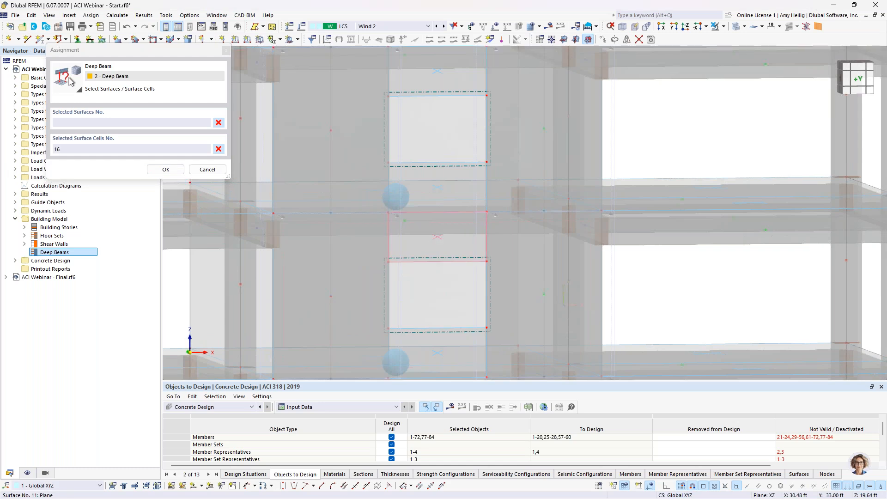
left_click(438, 191)
left_click(165, 169)
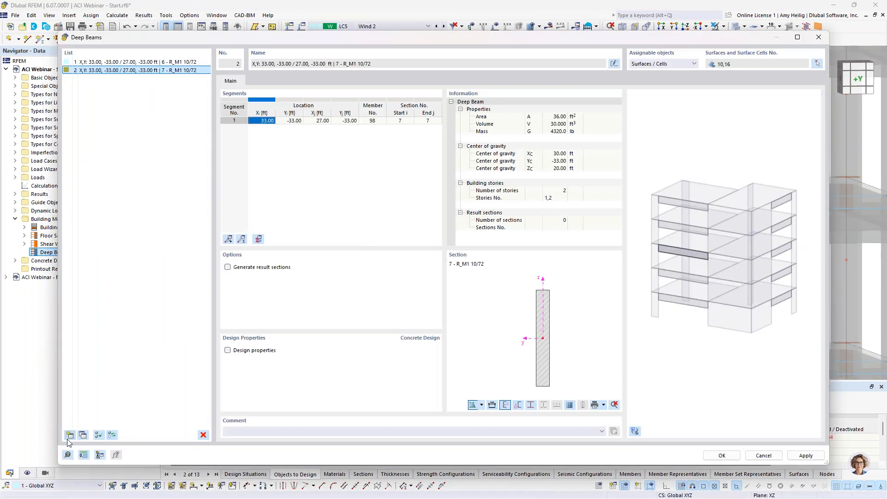
Add a third deep beam from surface cells 6 and 12, between the wall openings at the 30 ft level
left_click(70, 436)
left_click(816, 64)
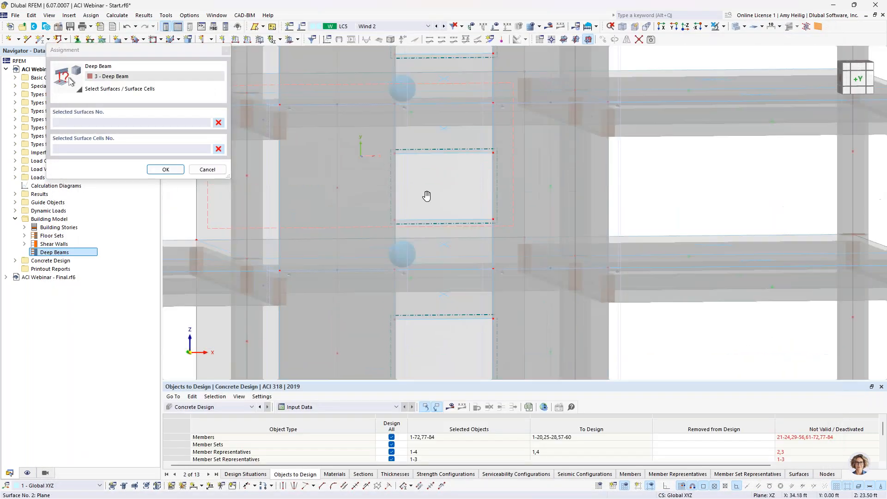
middle_click_drag(426, 196, 424, 284)
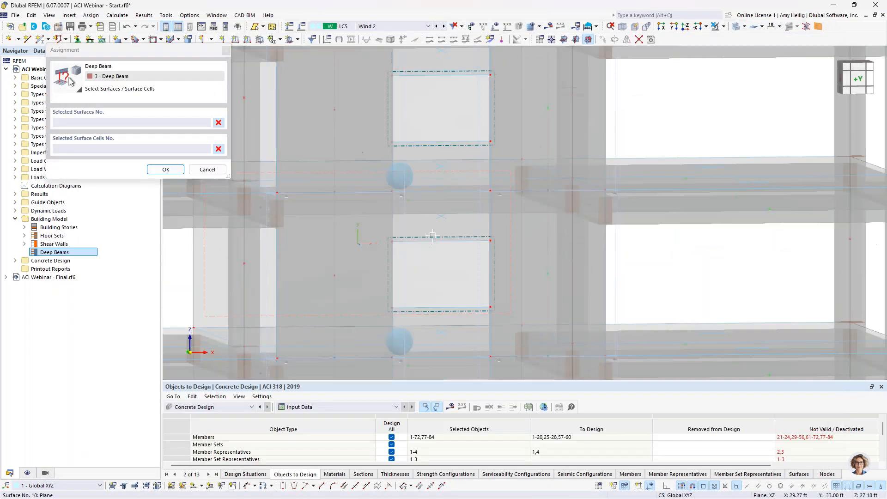
left_click(440, 217)
left_click(166, 170)
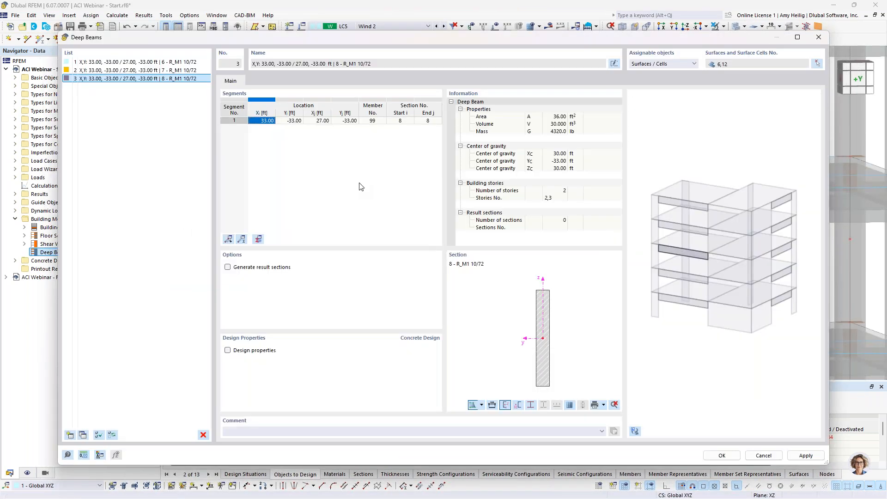
Activate result section generation, design properties and coupling reinforcement for all three deep beams
left_click(170, 62)
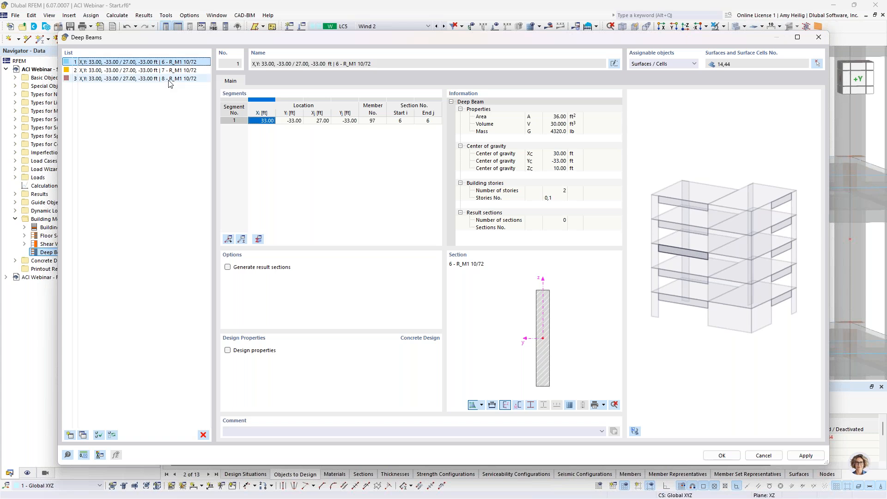
left_click(169, 79, "shift")
left_click(228, 267)
left_click(228, 351)
left_click(228, 361)
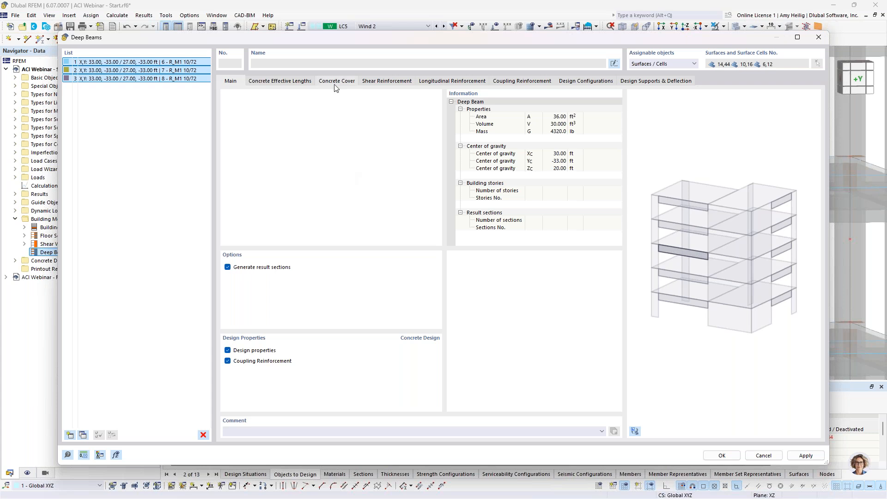
Set the deep beams' concrete cover to 1.0 in and their shear reinforcement to #5 stirrups at a distance of 0.417 ft
left_click_drag(476, 106, 509, 112)
type("1.0")
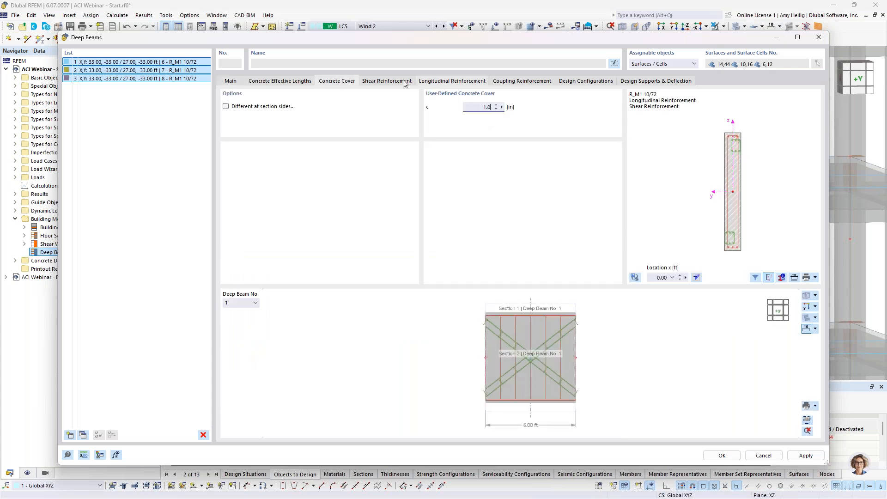
left_click(387, 81)
left_click(582, 138)
left_click(588, 139)
left_click(572, 196)
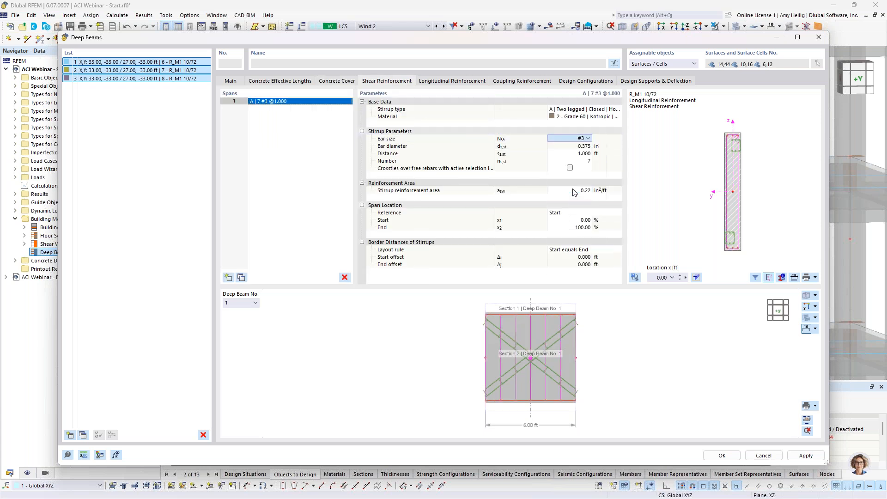
left_click(575, 154)
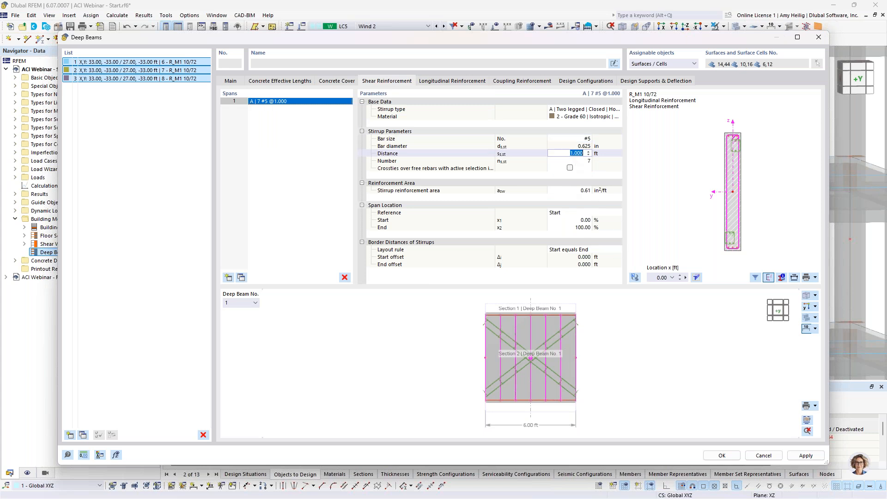
type("0.417")
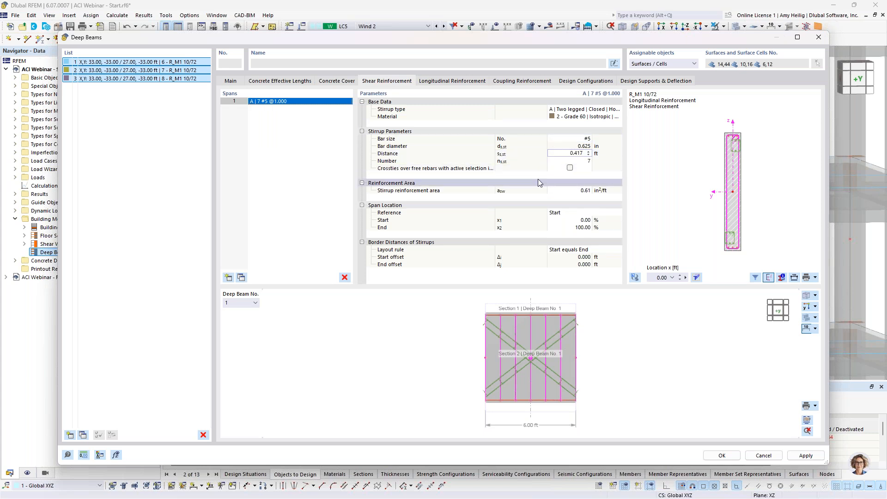
Change the longitudinal reinforcement to the Uniformly surrounding type with 30 bars, placed in the bent corners of the stirrups
left_click(459, 84)
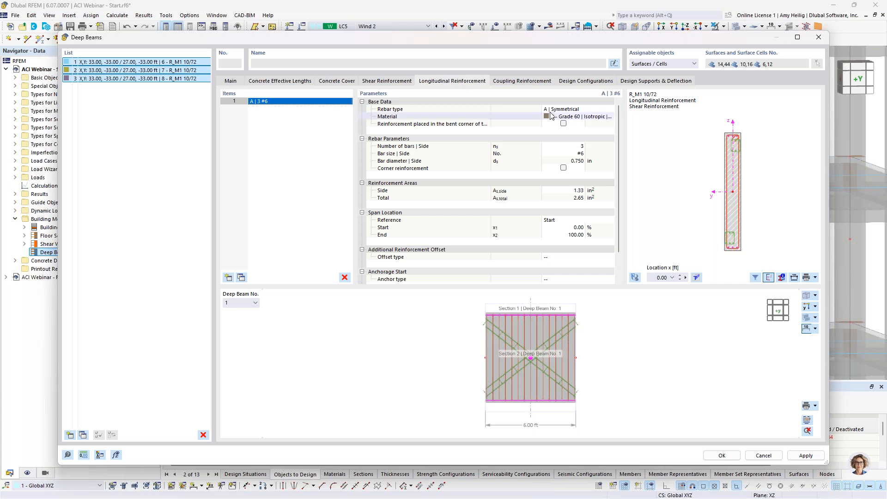
left_click(594, 111)
left_click(592, 110)
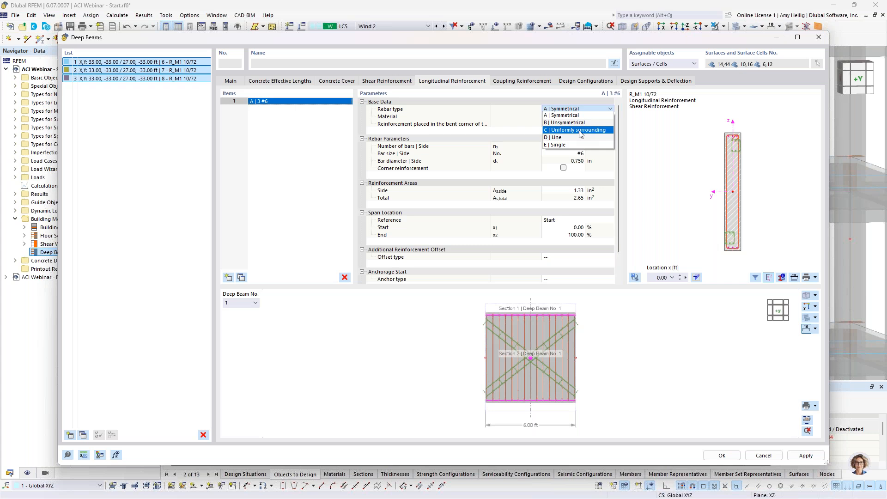
left_click(579, 131)
left_click(563, 123)
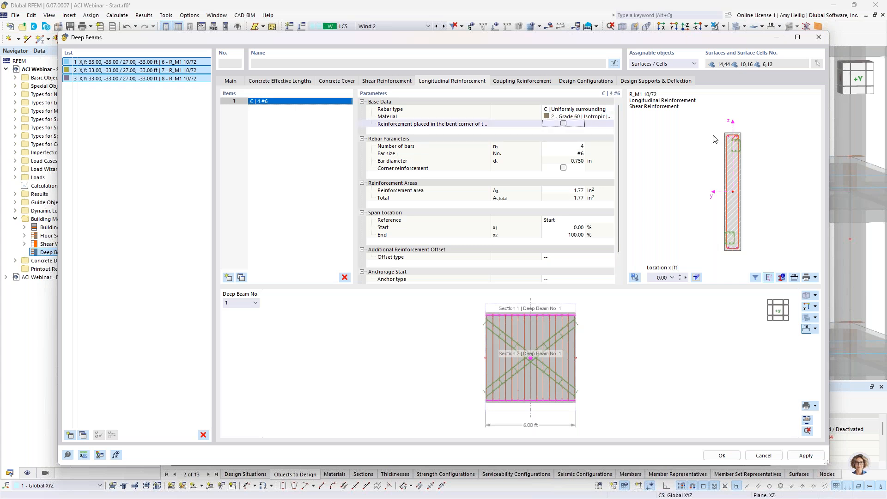
scroll(738, 137, "up", 5)
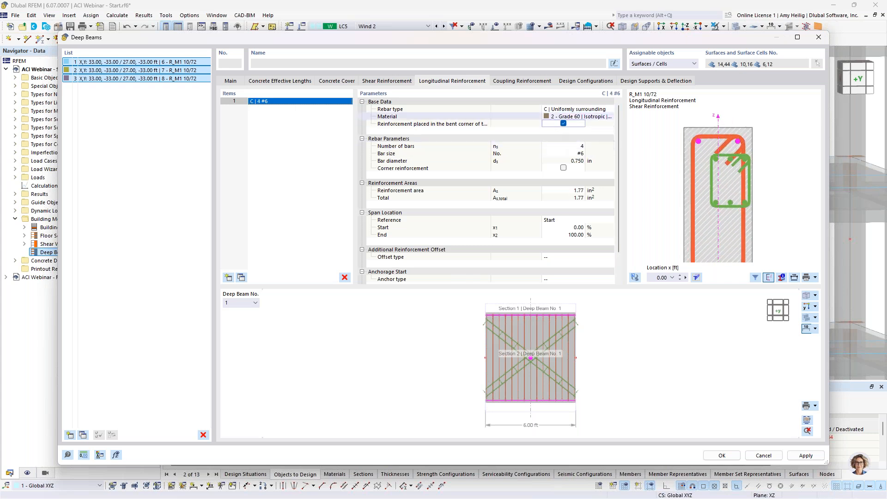
left_click(565, 146)
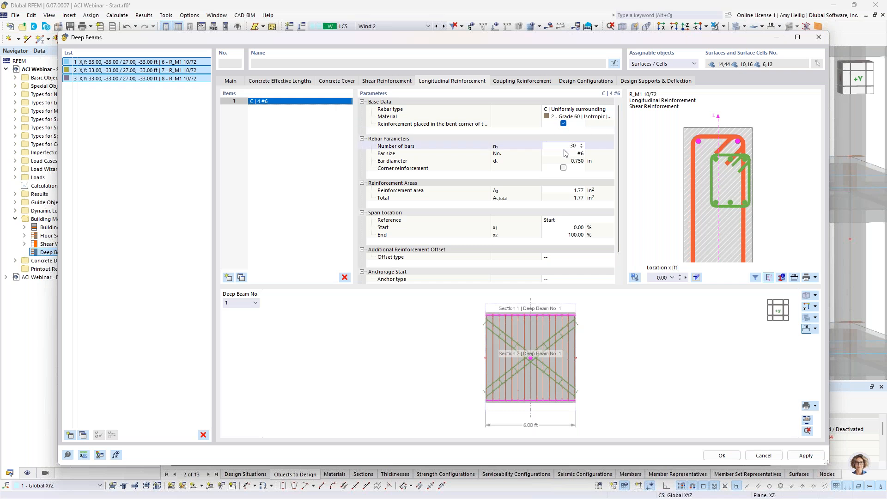
key("Return")
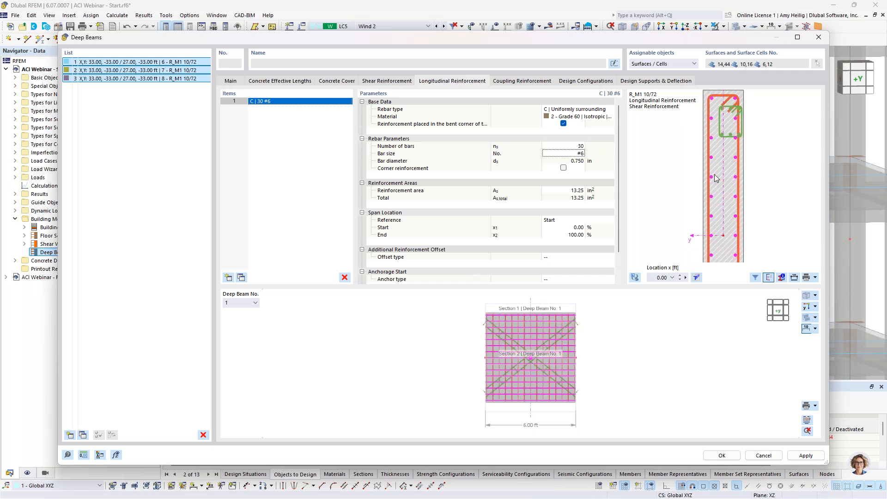
middle_click_drag(708, 160, 706, 172)
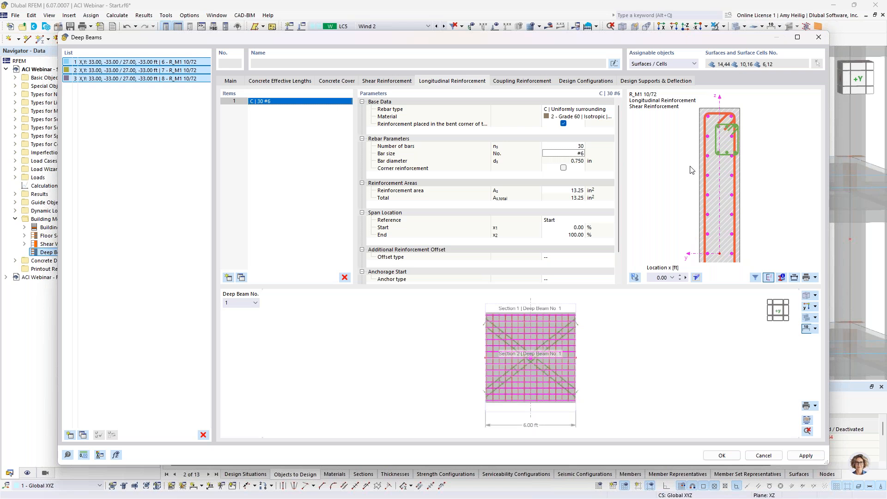
Examine the deep beams' coupling reinforcement, including the diagonal element size, transverse stirrups and diagonal bars in the beam and section previews
left_click(514, 81)
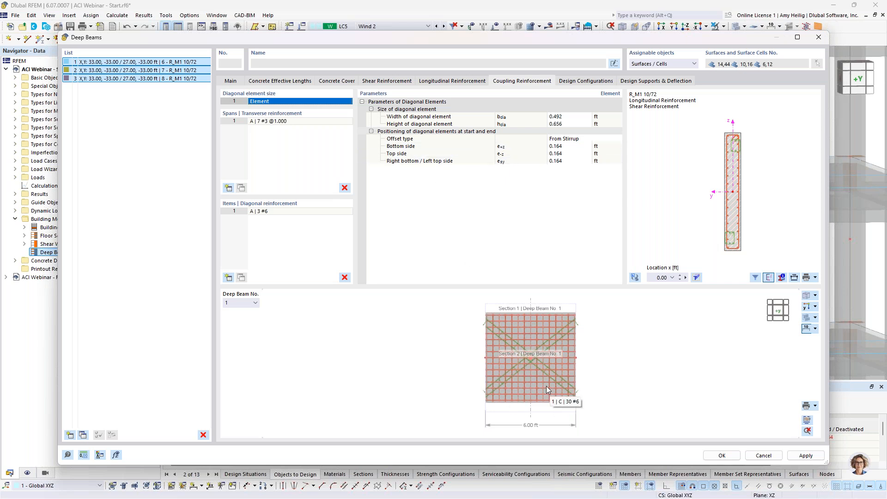
scroll(537, 351, "up", 5)
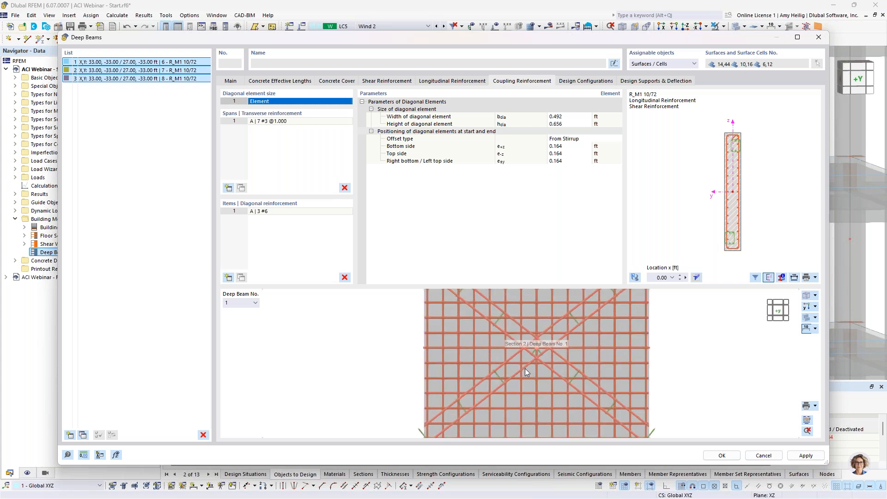
scroll(534, 402, "down", 3)
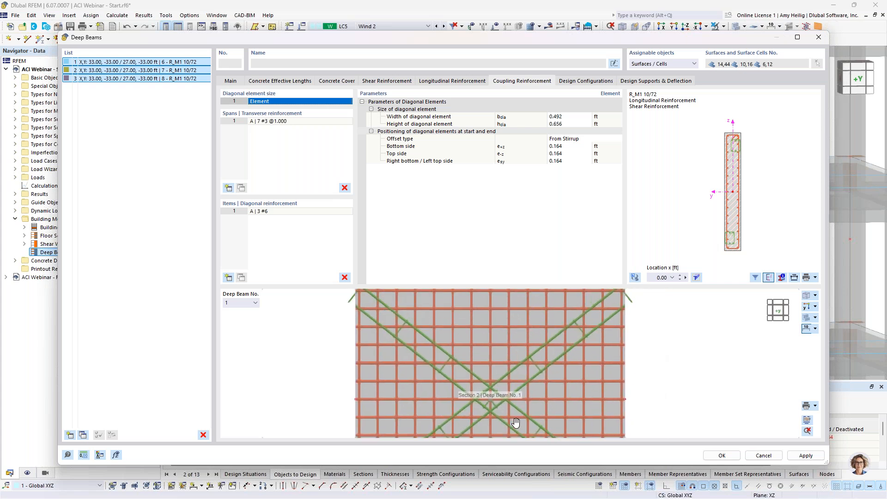
left_click(284, 121)
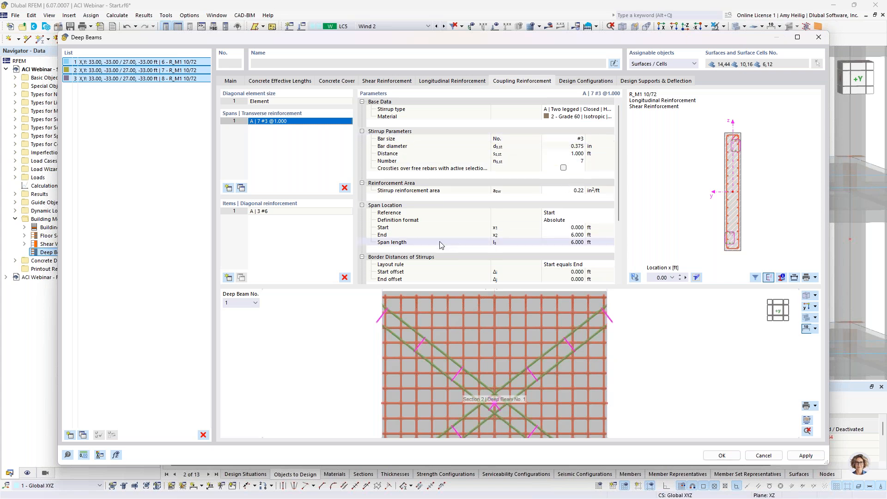
left_click(291, 213)
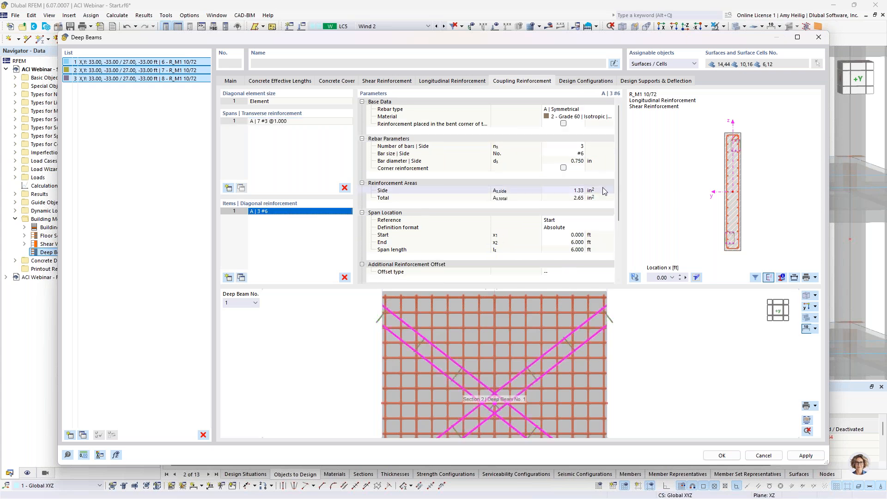
middle_click_drag(571, 340, 551, 362, "ctrl")
middle_click_drag(601, 336, 551, 361)
scroll(745, 146, "up", 3)
scroll(746, 142, "up", 2)
scroll(710, 142, "up", 2)
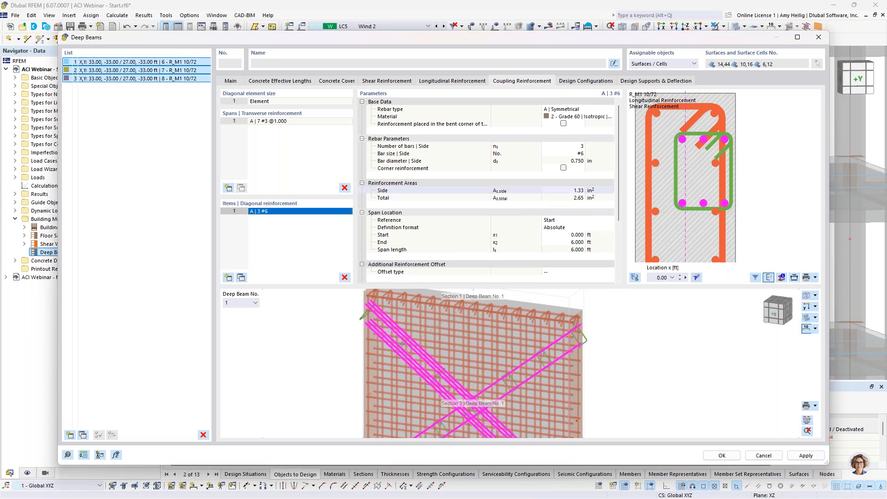
Give the diagonal coupling bars a straight anchorage at the start with an anchor length of 1.0 ft
scroll(558, 221, "down", 3)
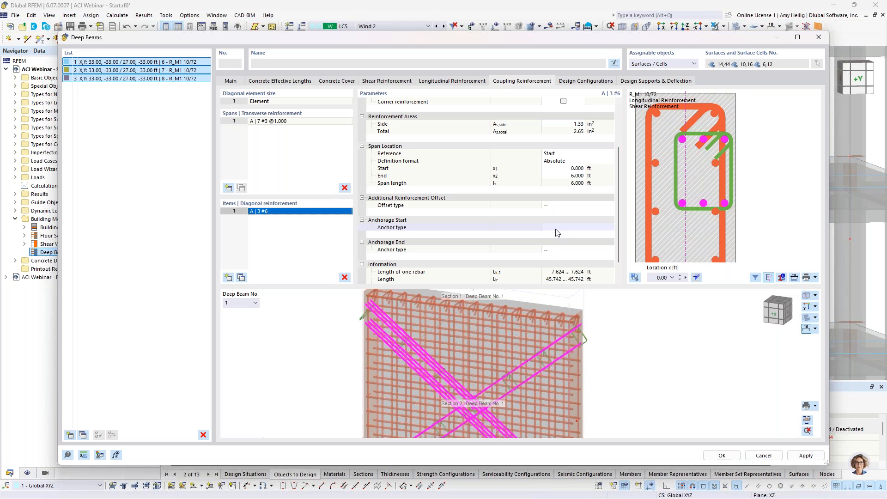
scroll(557, 340, "down", 4)
middle_click_drag(558, 341, 576, 357, "ctrl")
left_click(557, 207)
left_click(559, 206)
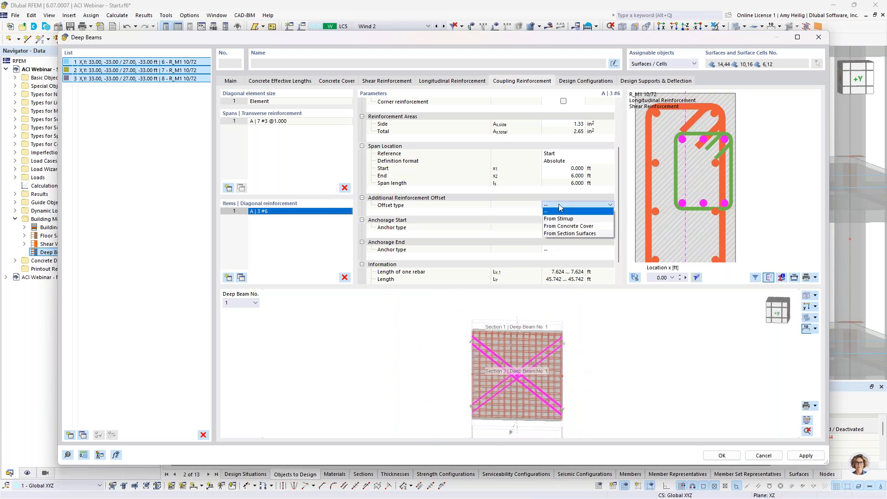
left_click(559, 207)
left_click(561, 228)
left_click(562, 227)
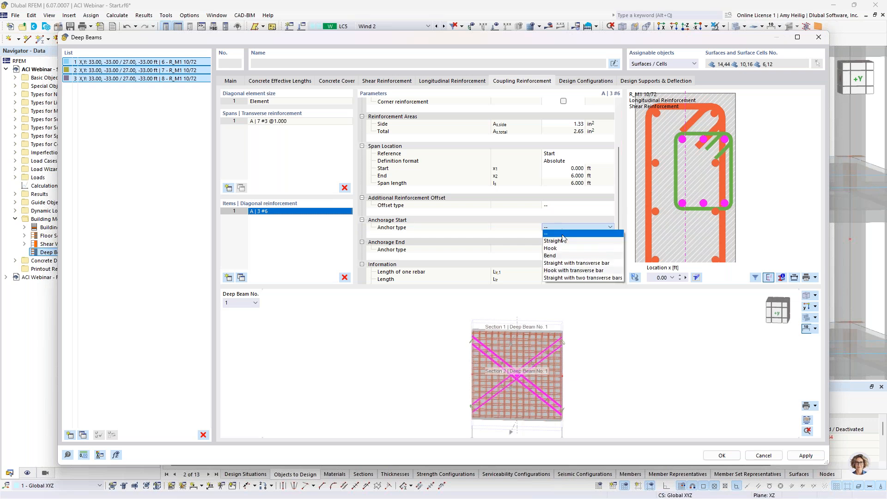
left_click(562, 233)
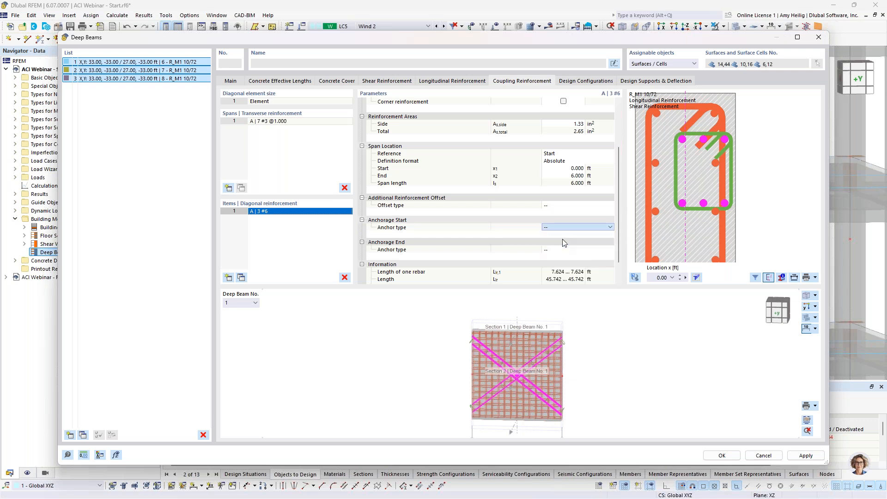
scroll(563, 232, "down", 3)
left_click(564, 235)
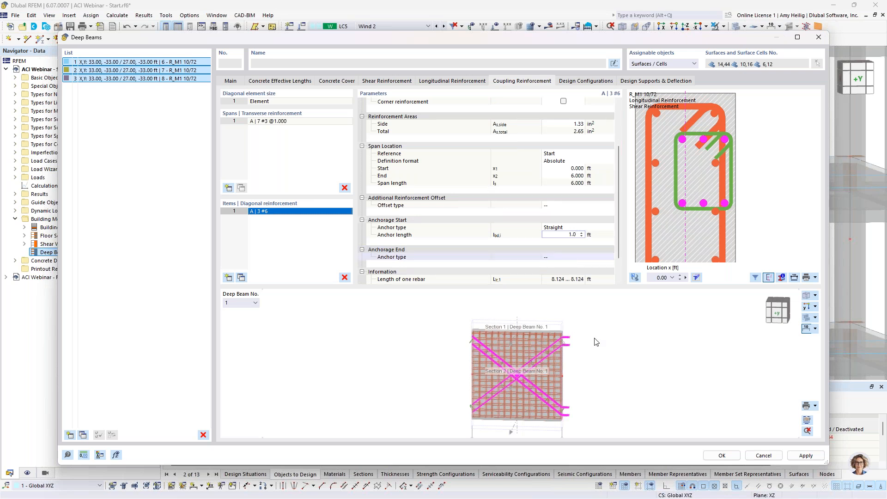
left_click(568, 335)
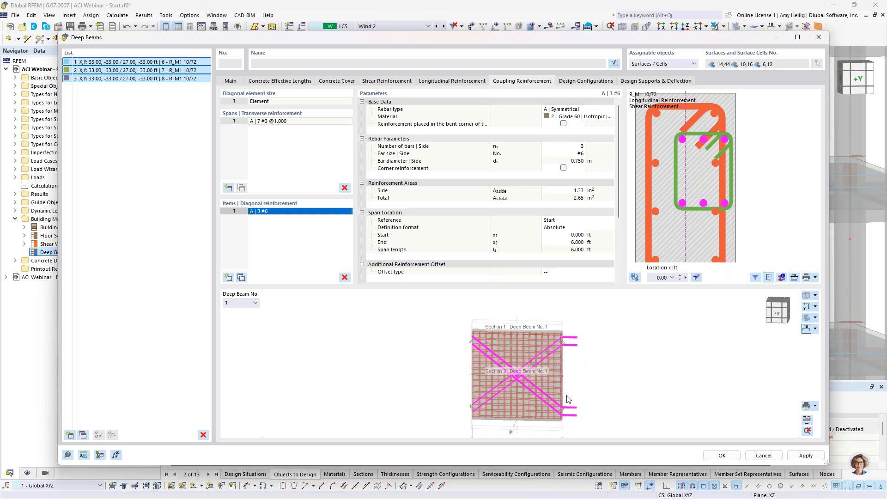
Give the diagonal coupling bars a straight end anchorage with an anchor length of 1.0 ft and accept the deep beam settings
scroll(568, 224, "down", 4)
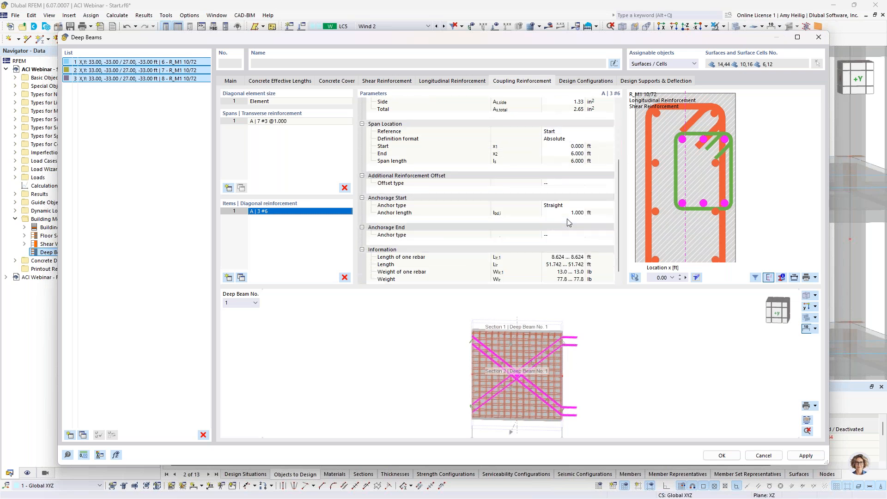
left_click(566, 230)
left_click(567, 242)
scroll(585, 236, "up", 4)
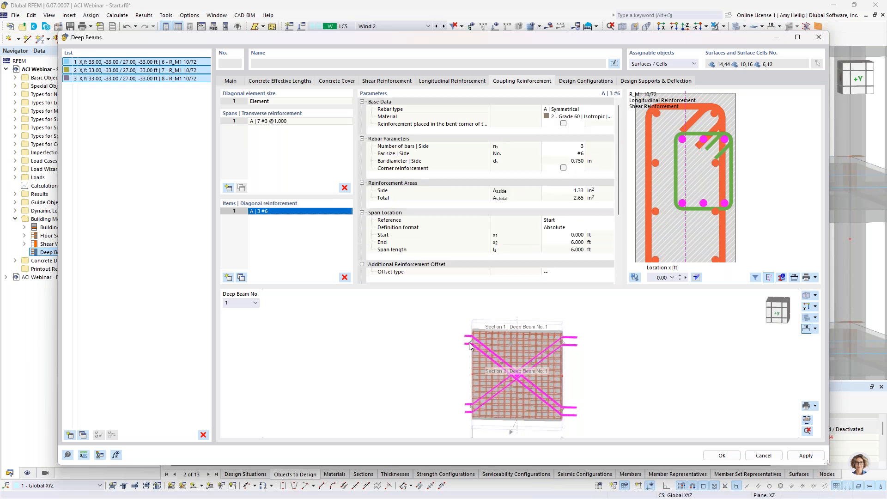
scroll(581, 211, "down", 4)
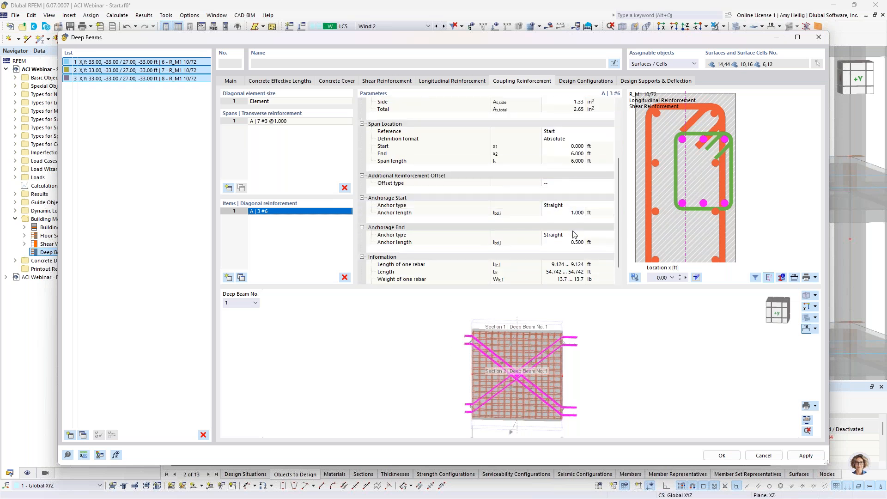
left_click(571, 242)
type("1.0")
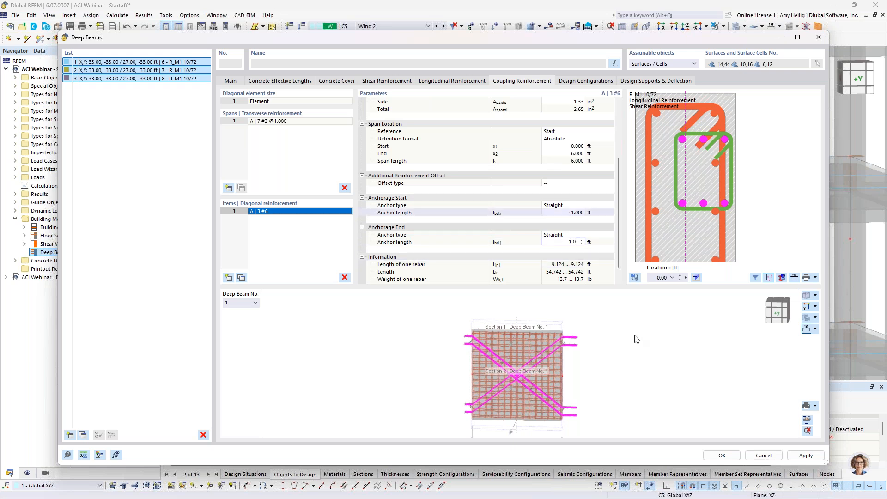
key("Return")
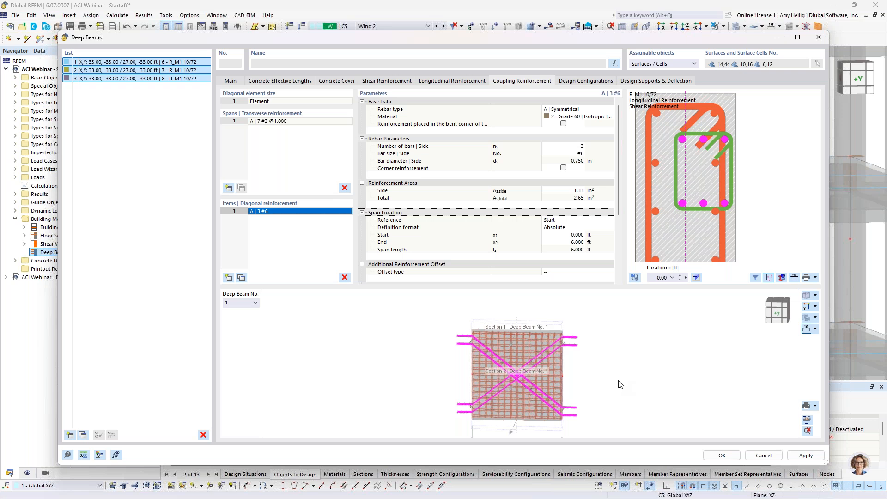
left_click(640, 82)
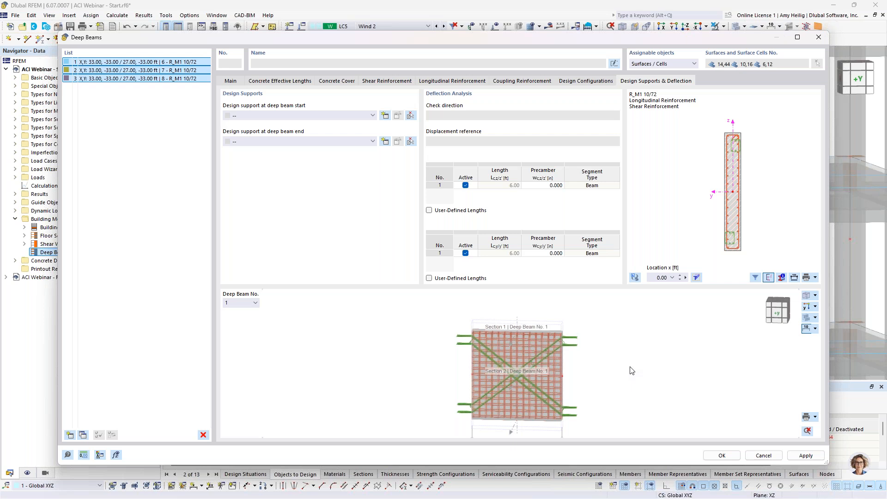
left_click(721, 455)
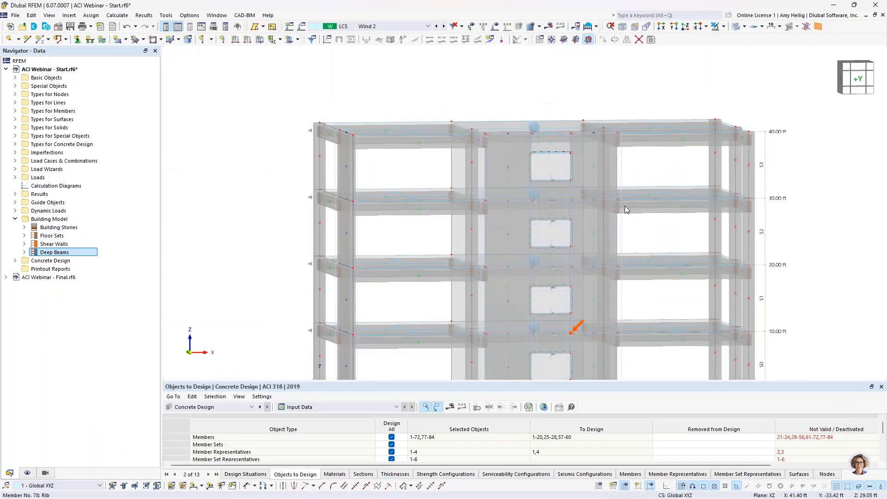
Review the ACI 318 concrete design input, covering the full list of objects to design and the design situations
scroll(624, 206, "down", 3)
middle_click_drag(603, 238, 492, 232)
middle_click_drag(492, 233, 520, 238, "ctrl")
scroll(519, 238, "down", 1)
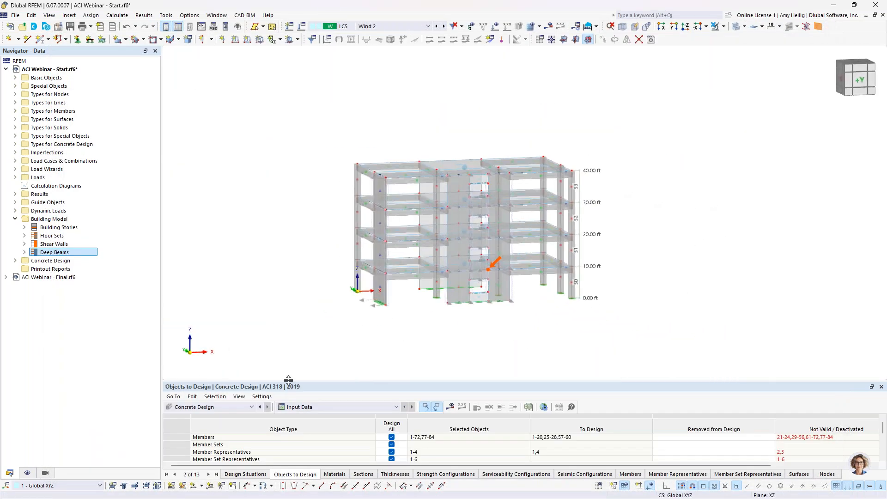
left_click_drag(288, 383, 293, 301)
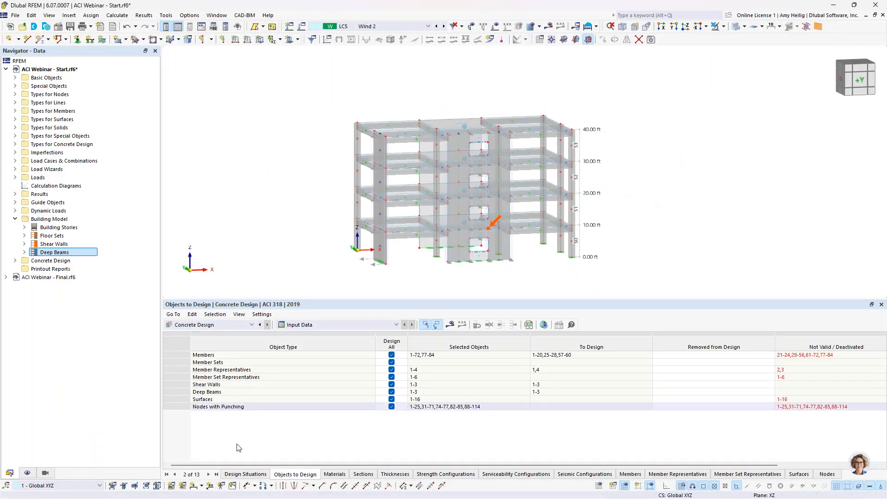
left_click(246, 474)
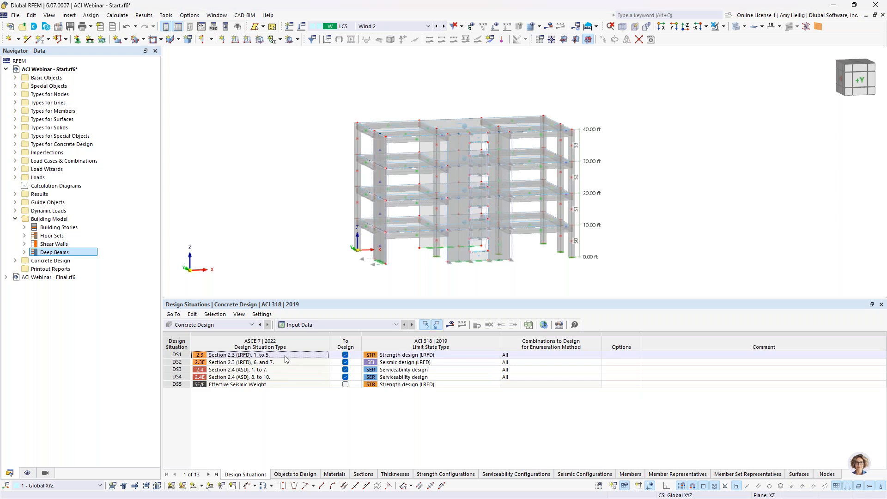
Check the limit state types available for DS1 and DS2, keeping strength design (LRFD) for DS1 and seismic design (LRFD) for DS2
left_click(412, 357)
left_click(414, 358)
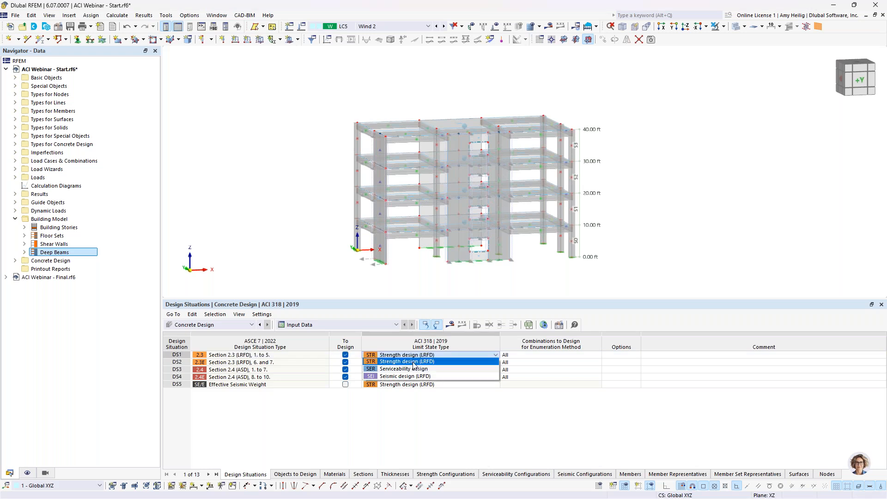
left_click(413, 362)
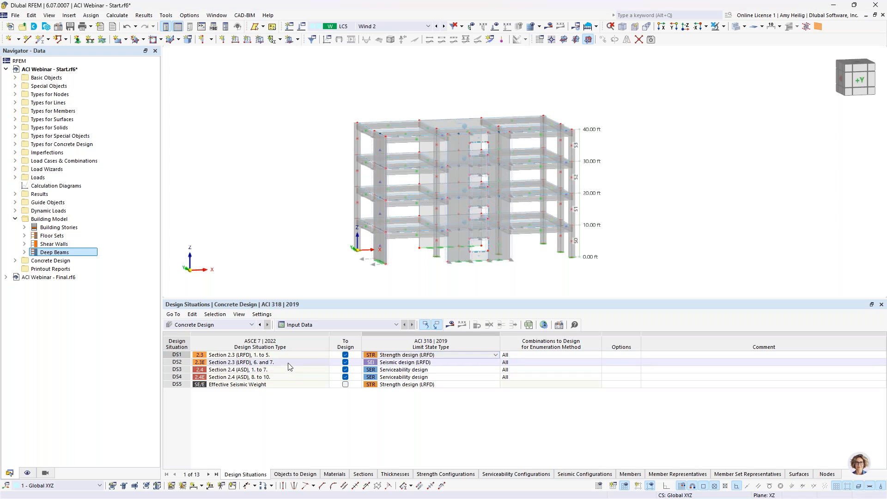
left_click(411, 363)
left_click(411, 364)
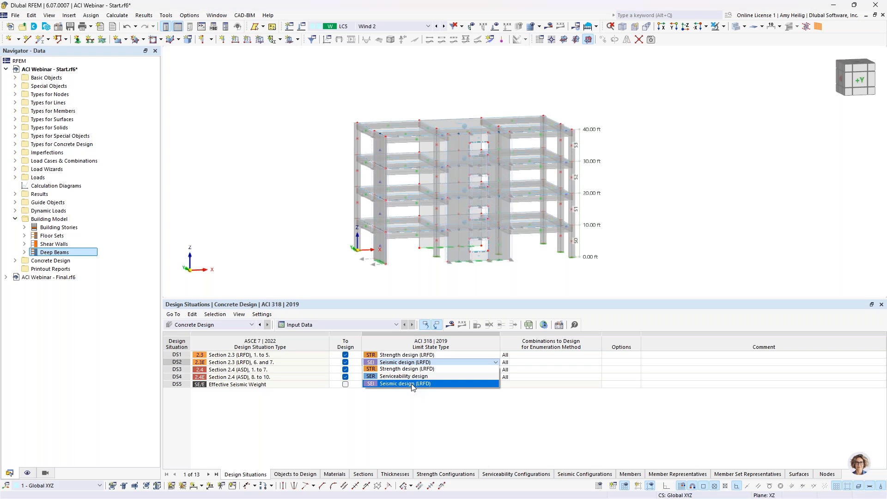
left_click(424, 418)
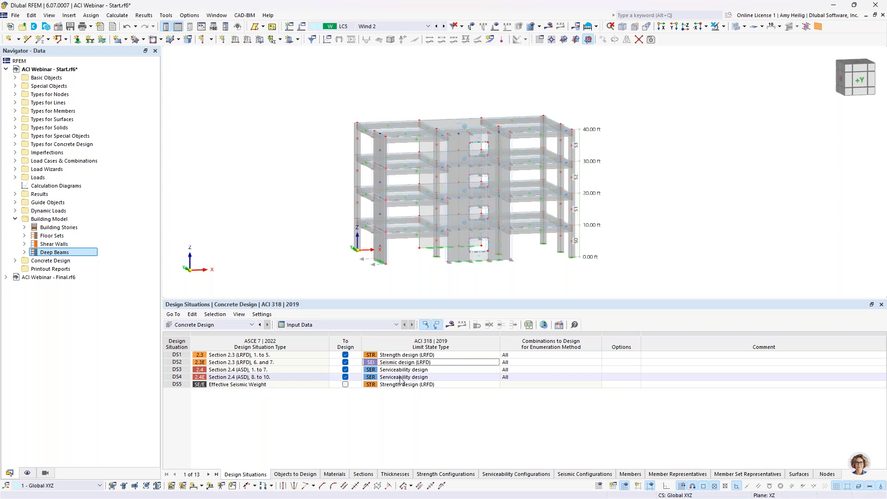
Exclude members, member sets, both representative types, surfaces and punching nodes from the objects to design, leaving only shear walls and deep beams
left_click(295, 474)
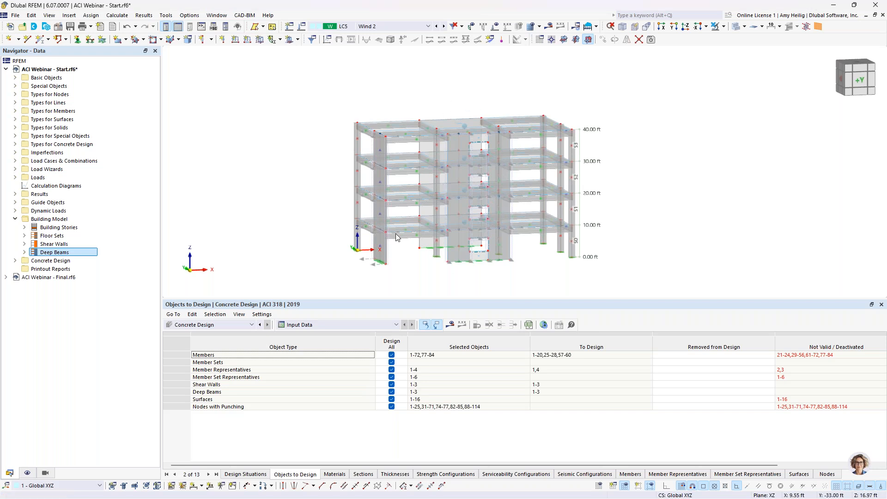
left_click(392, 355)
left_click(391, 362)
left_click(391, 369)
left_click(391, 377)
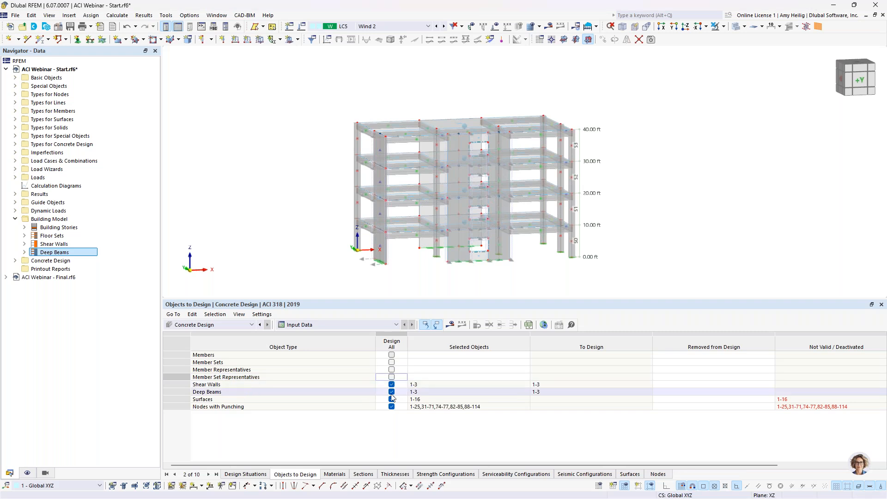
left_click(392, 399)
left_click(392, 407)
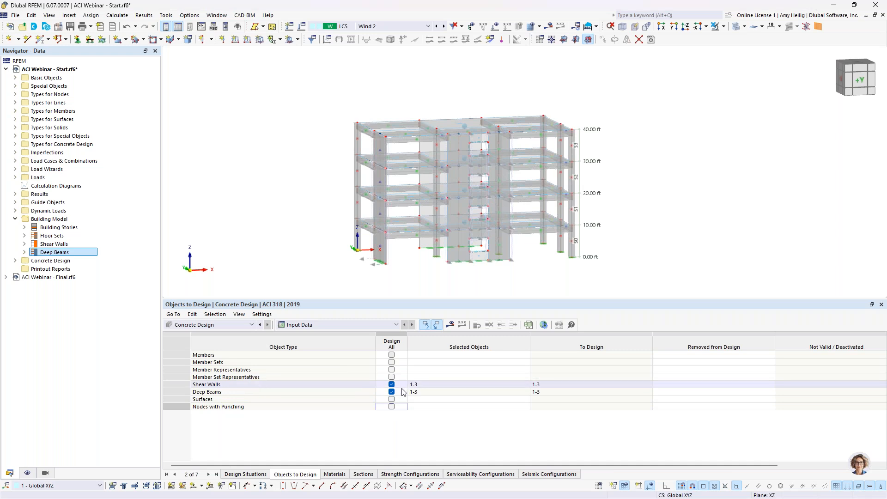
Pick the two lower stories' beams and columns of the end frame, members 7, 8, 11, 12, 59 and 60, for concrete design
middle_click_drag(643, 216, 544, 222, "ctrl")
left_click(526, 354)
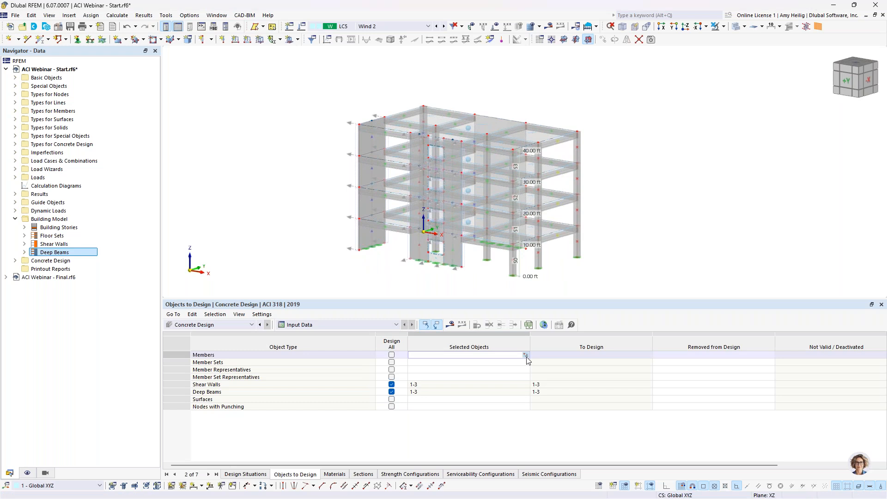
left_click(526, 355)
scroll(592, 259, "up", 5)
left_click(564, 235)
left_click(531, 186)
left_click(469, 243)
left_click(466, 192)
left_click(568, 134)
left_click(536, 111)
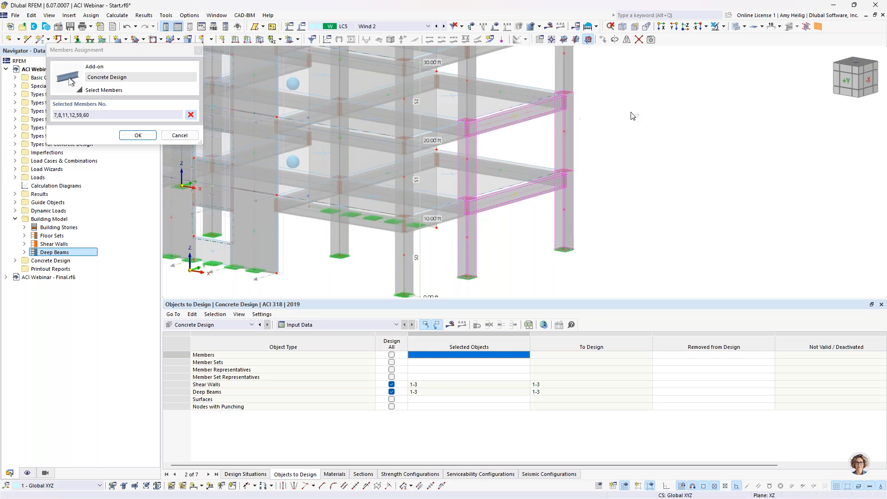
Add the end frame's two upper stories of beams and columns, completing the design selection as members 5-12 and 57-60, and accept it
middle_click_drag(633, 116, 620, 216)
left_click(548, 172)
left_click(505, 142)
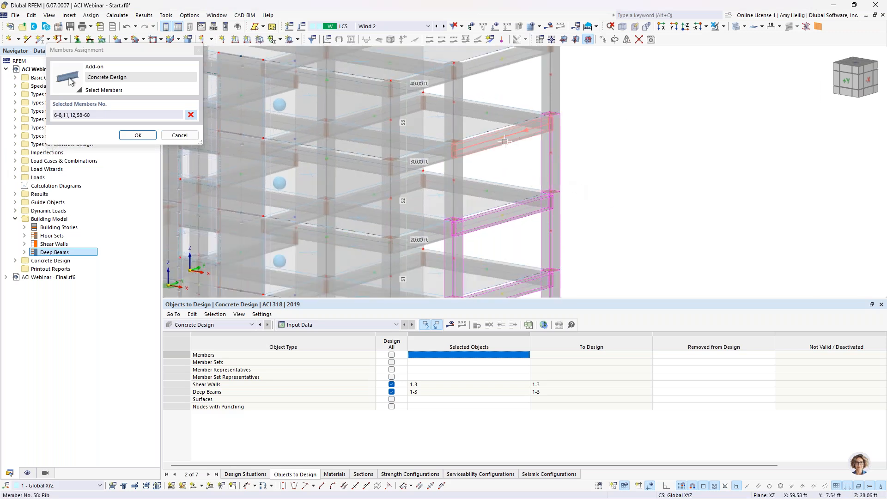
left_click(459, 122)
left_click(459, 123)
left_click(498, 67)
left_click(547, 92)
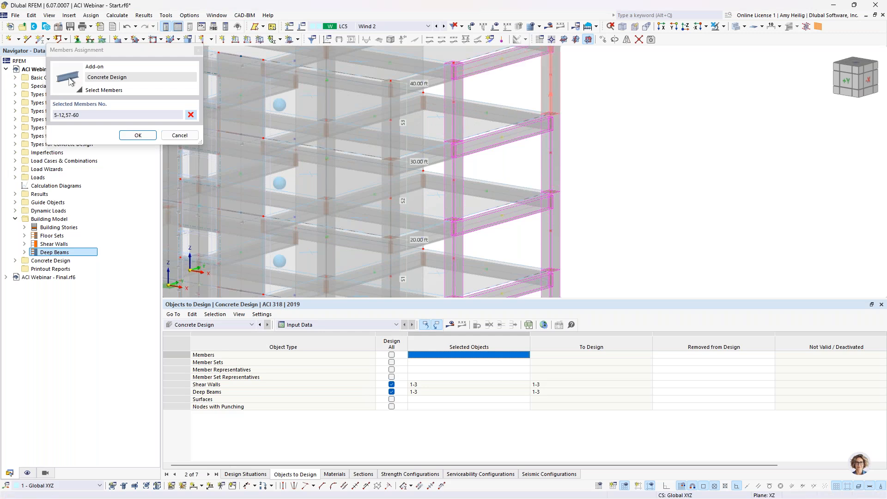
left_click(137, 135)
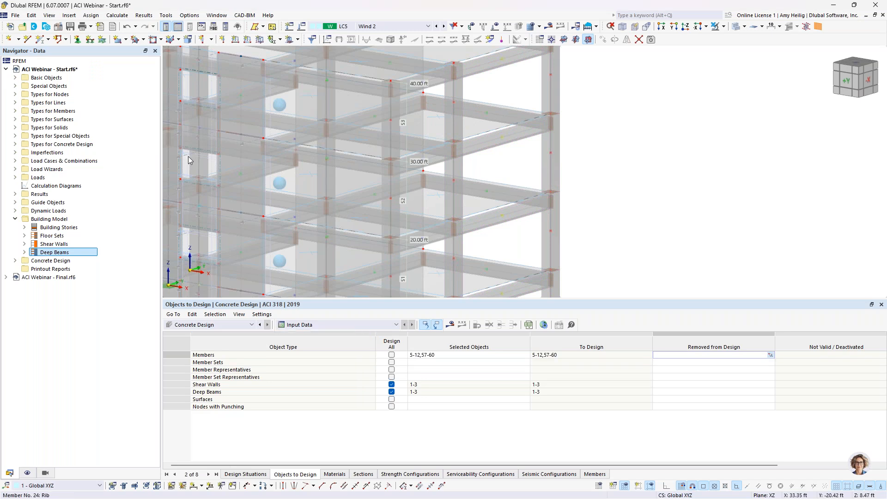
Switch to the open model ACI Webinar - Final.rf6 and view the building with its concrete design results
left_click(117, 15)
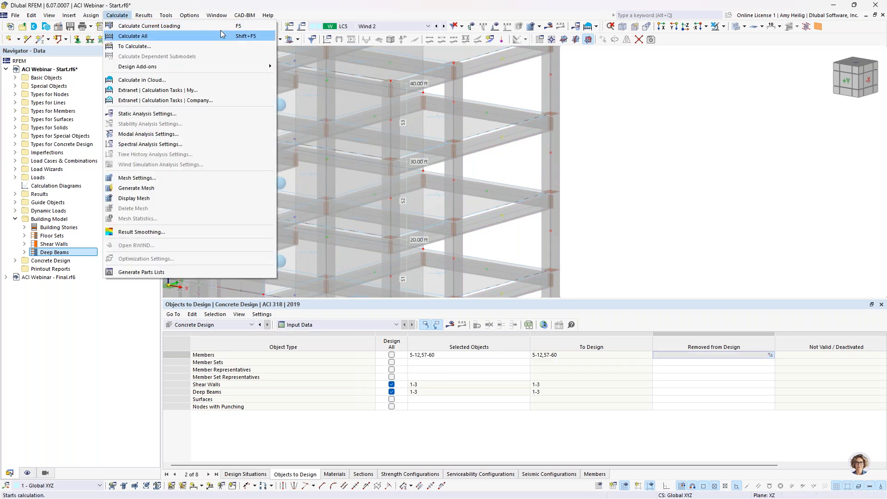
left_click(218, 16)
left_click(218, 16)
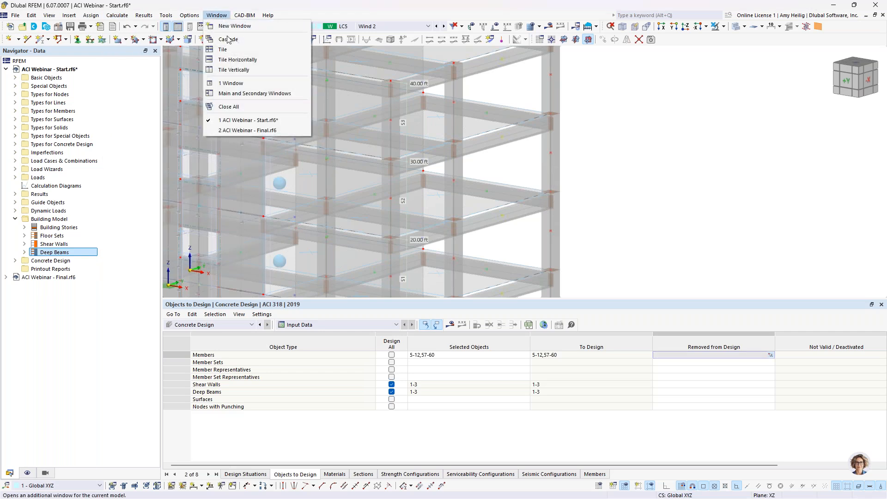
left_click(244, 130)
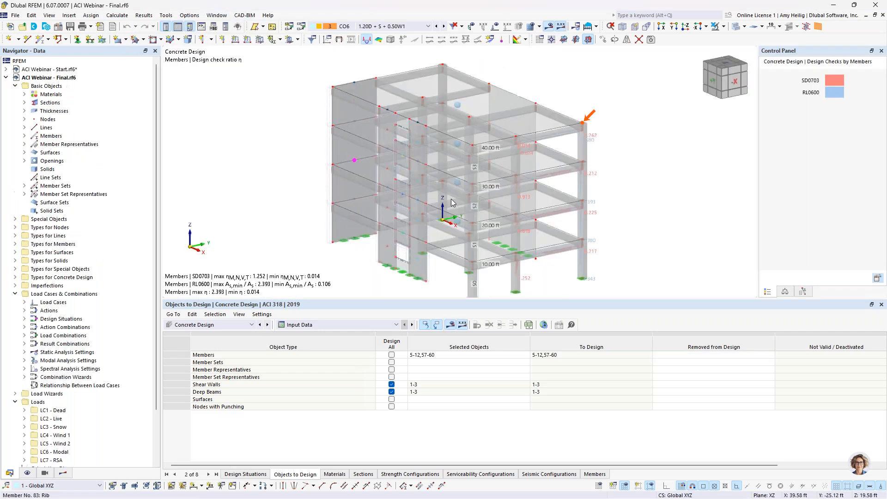
middle_click_drag(621, 208, 592, 177, "ctrl")
left_click(6, 78)
left_click(6, 78)
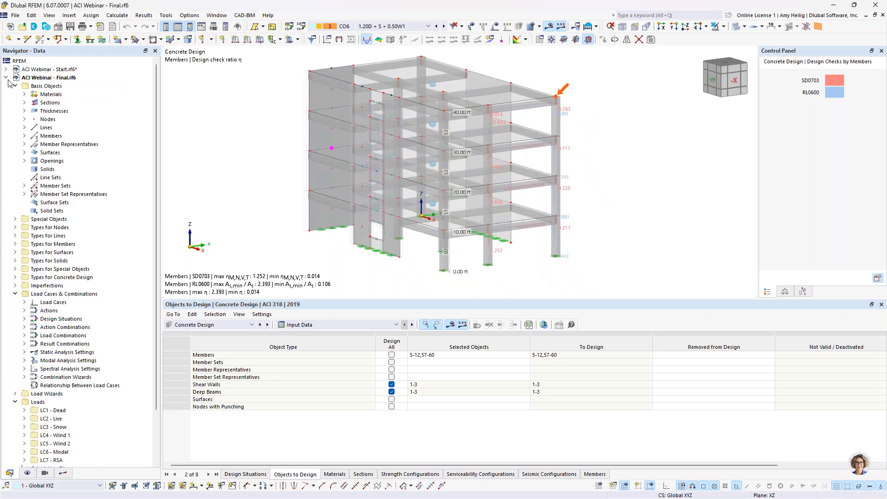
Show the design ratios on members listed by member and examine the strength, serviceability, reinforcement and detailing checks of member 5
left_click(62, 472)
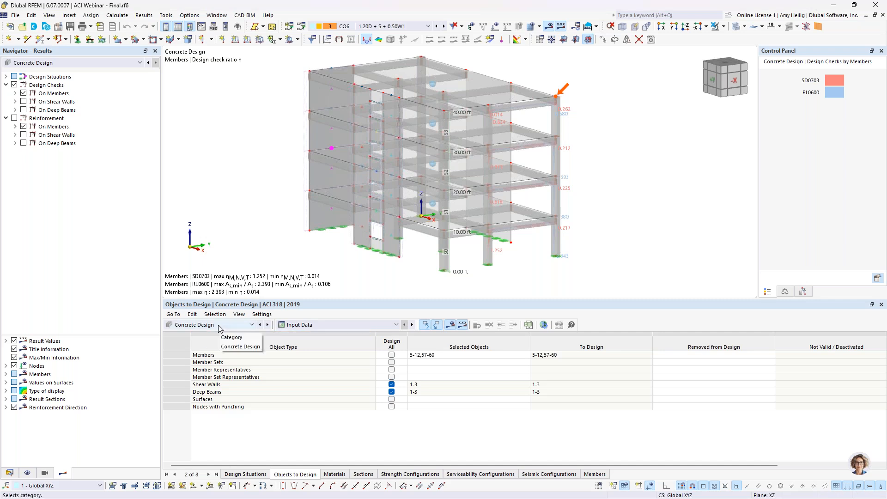
left_click(350, 324)
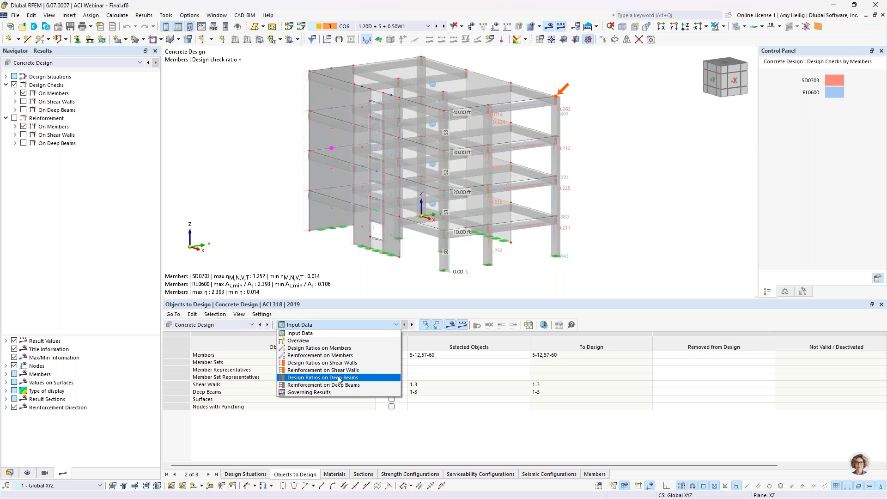
left_click(331, 349)
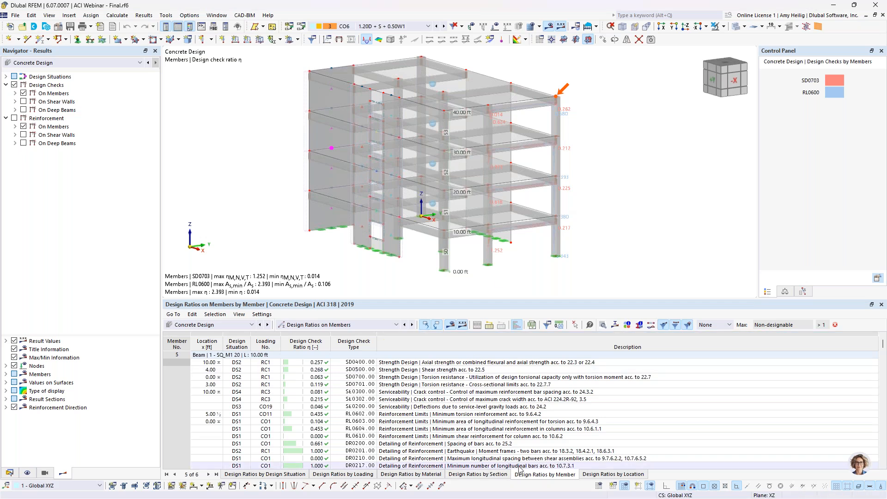
left_click(490, 379)
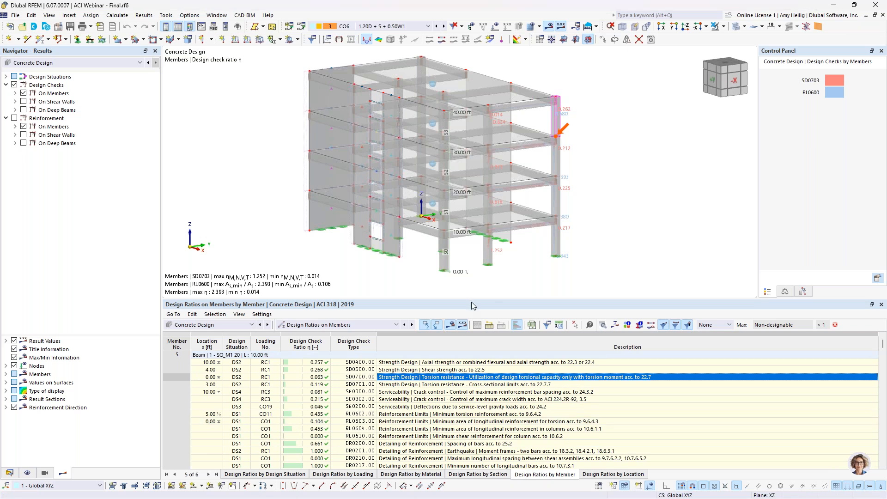
left_click_drag(472, 303, 471, 274)
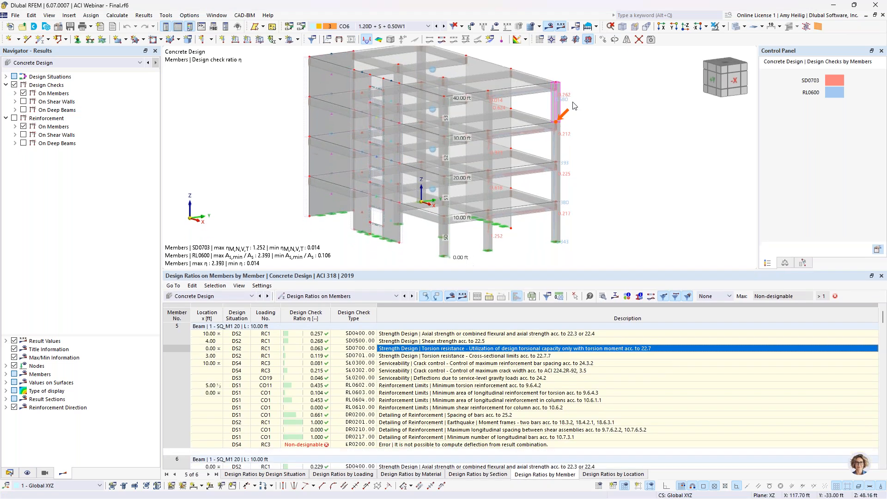
scroll(552, 100, "up", 5)
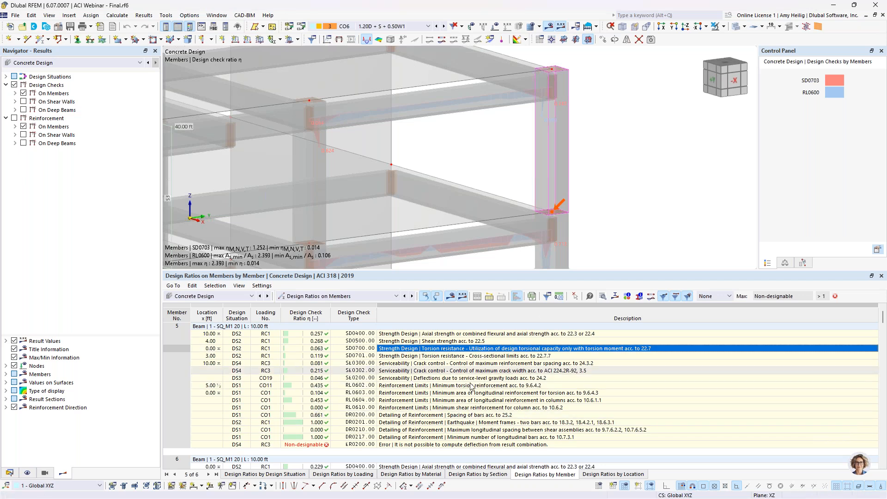
scroll(472, 427, "down", 2)
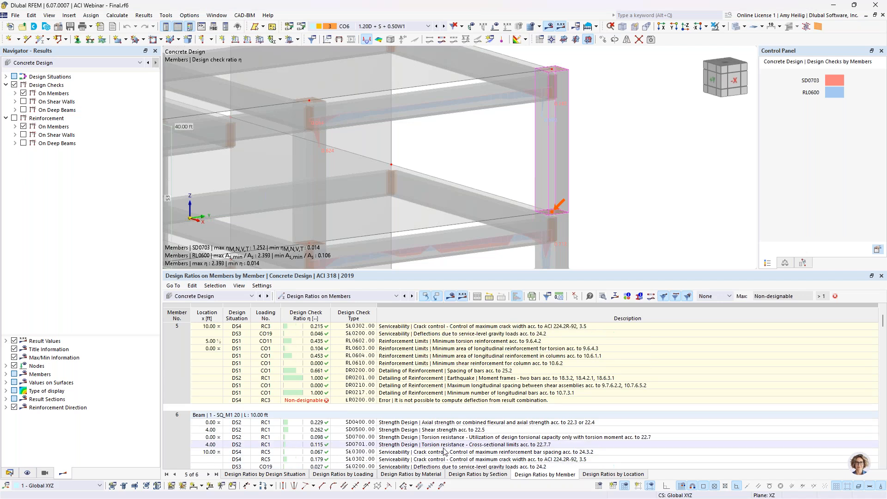
scroll(445, 452, "up", 2)
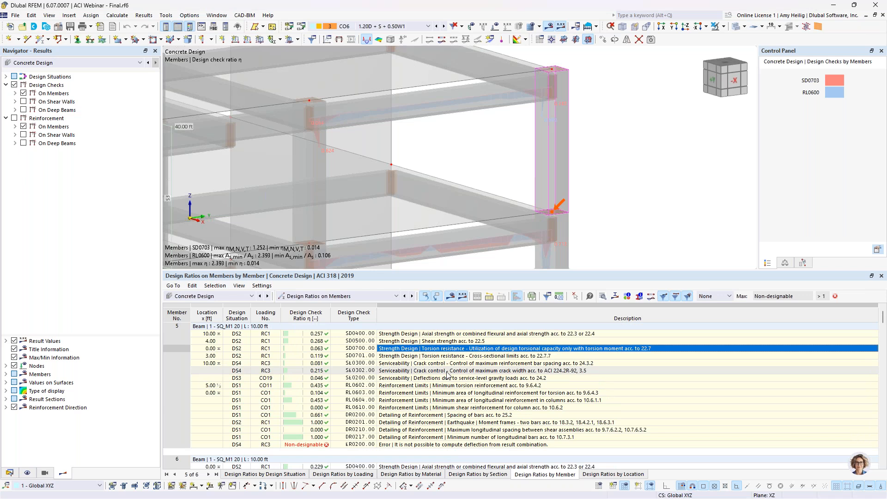
Open the details of member 5's axial and flexural strength check SD0400 and read through its formulas, code references and symbol definitions
left_click(444, 334)
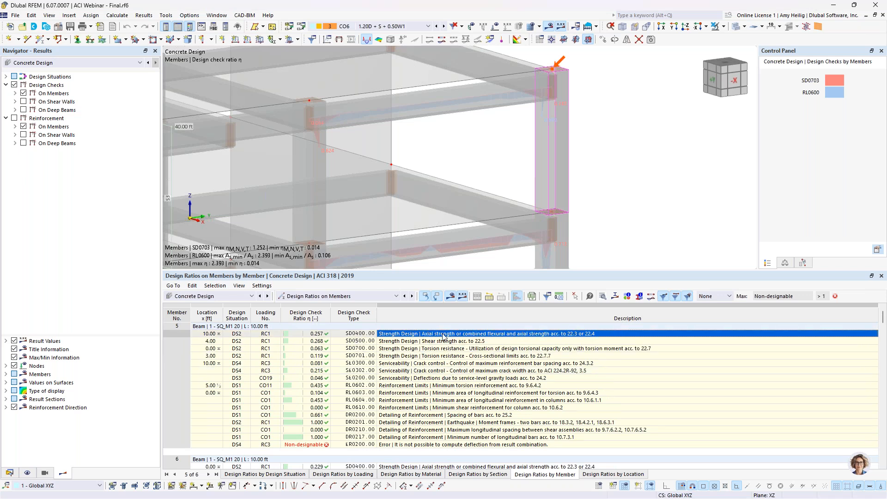
left_click(603, 300)
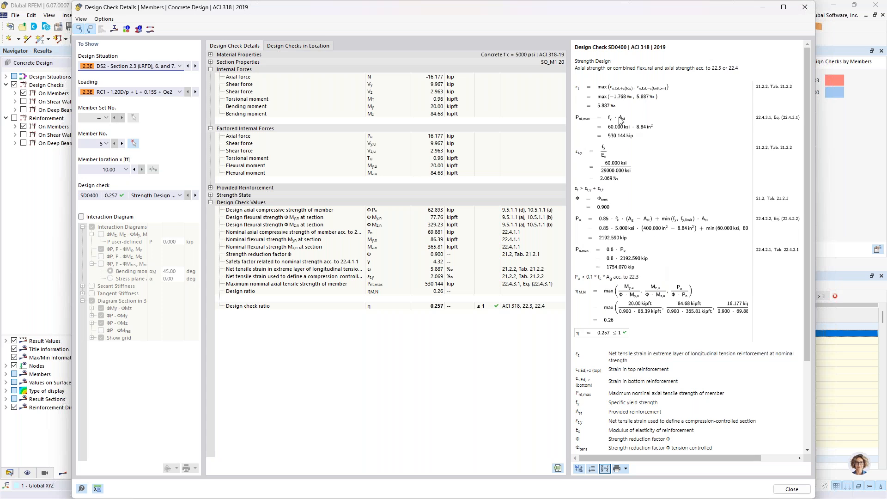
scroll(609, 113, "up", 2, "ctrl")
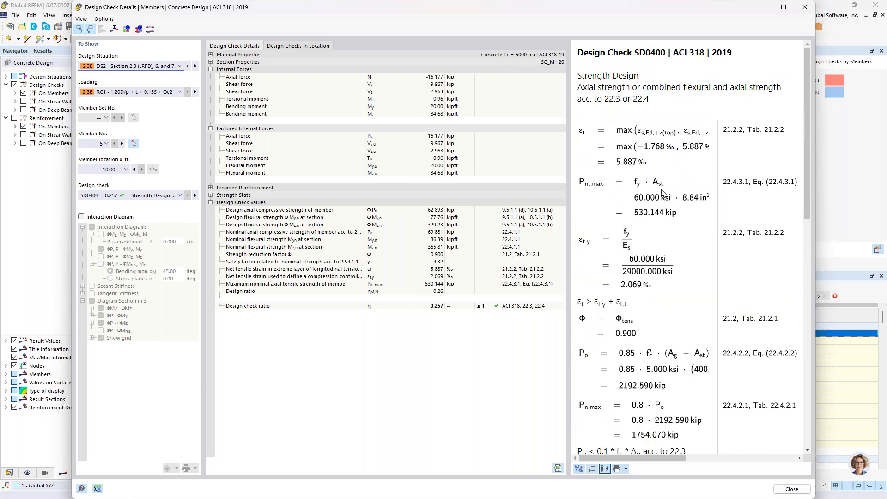
scroll(640, 254, "down", 5)
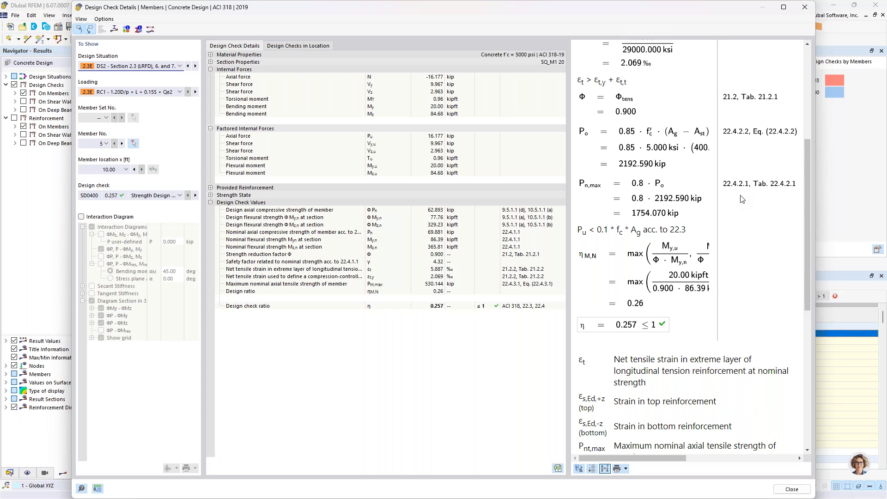
scroll(741, 199, "down", 3)
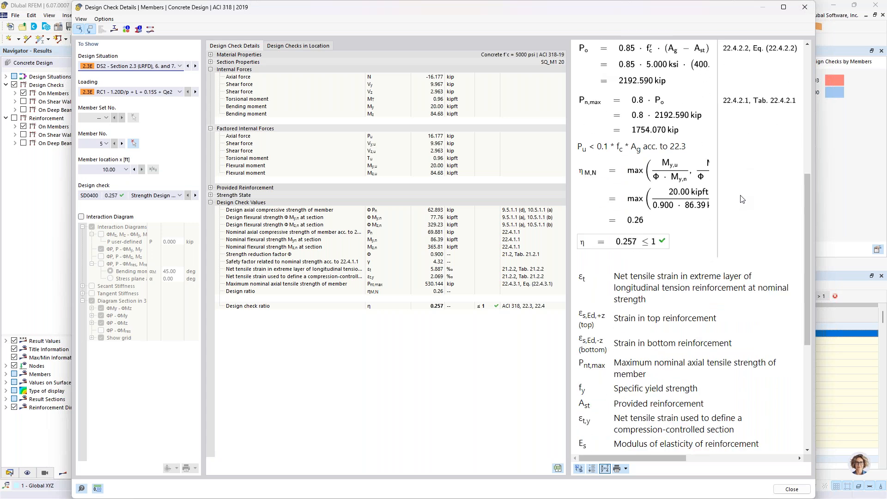
scroll(741, 199, "down", 5)
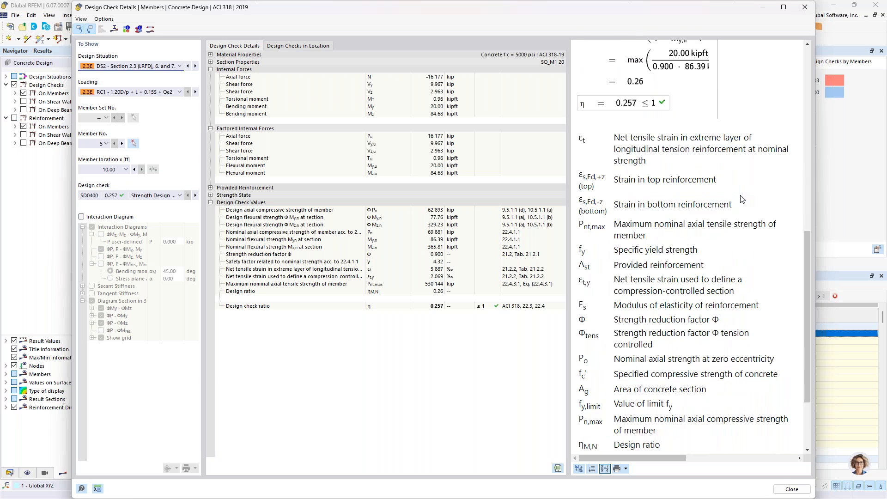
scroll(702, 251, "up", 15)
scroll(702, 252, "down", 5)
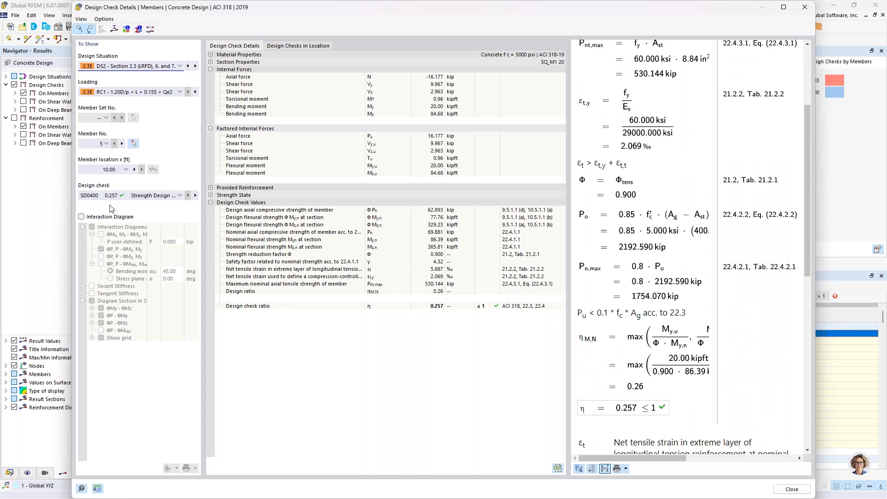
Enable the interaction diagram for member 5, examine its 2D and 3D plots, and return to the design check details
left_click(81, 217)
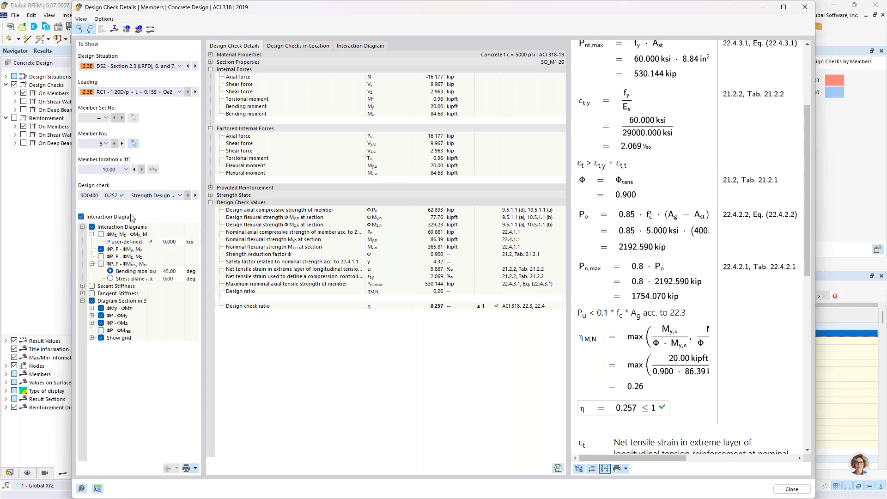
left_click(361, 46)
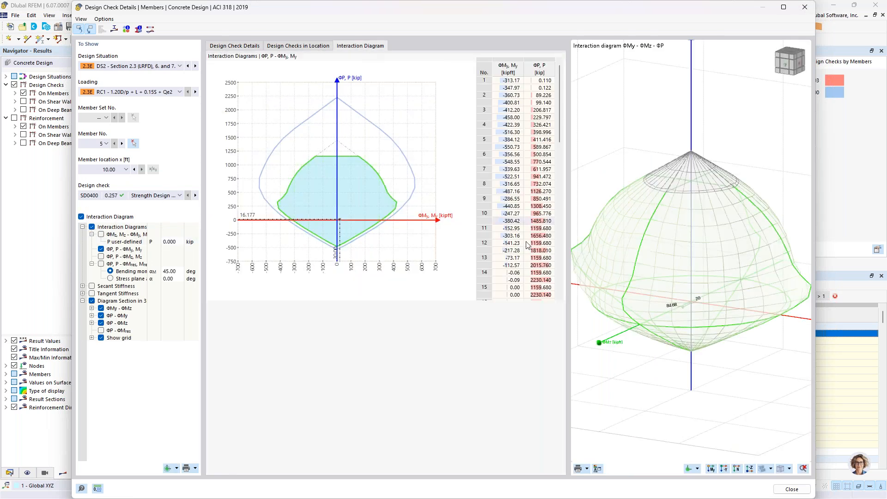
left_click_drag(759, 288, 731, 317)
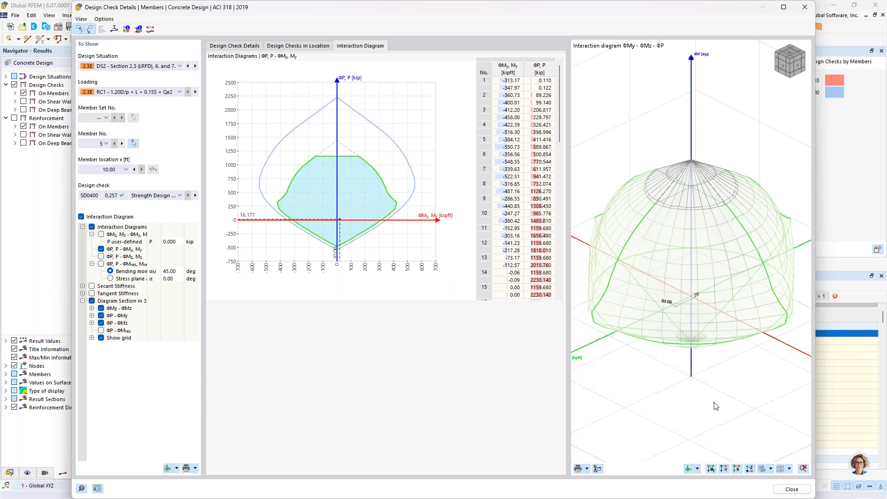
left_click(237, 45)
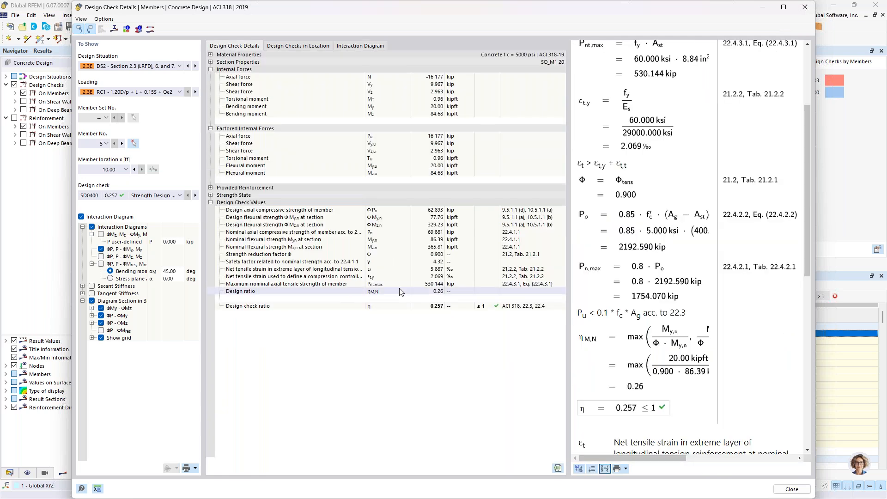
Close member 5's check details, select the upper-floor rib, member 57, and examine its design checks
left_click(790, 489)
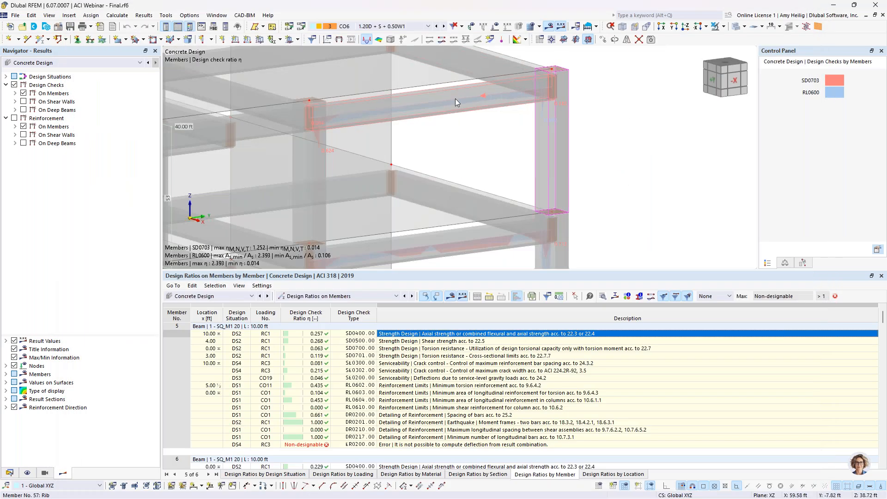
left_click(455, 99)
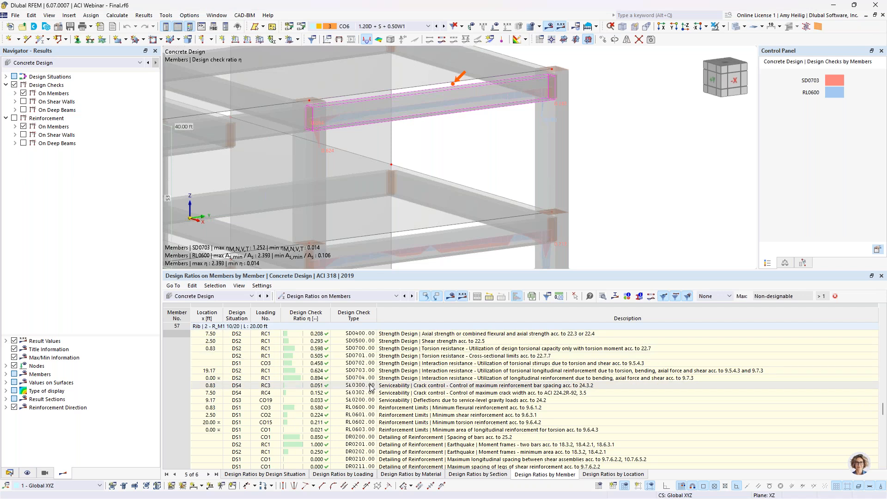
scroll(371, 387, "down", 1)
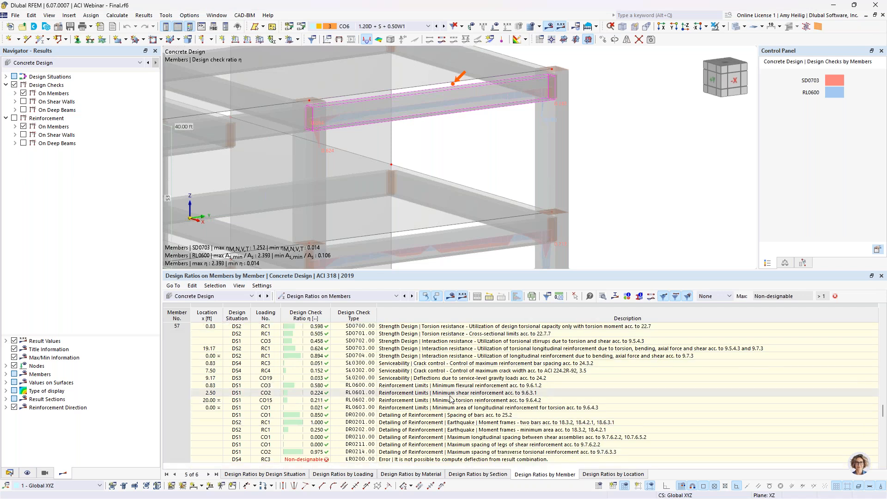
scroll(452, 399, "up", 2)
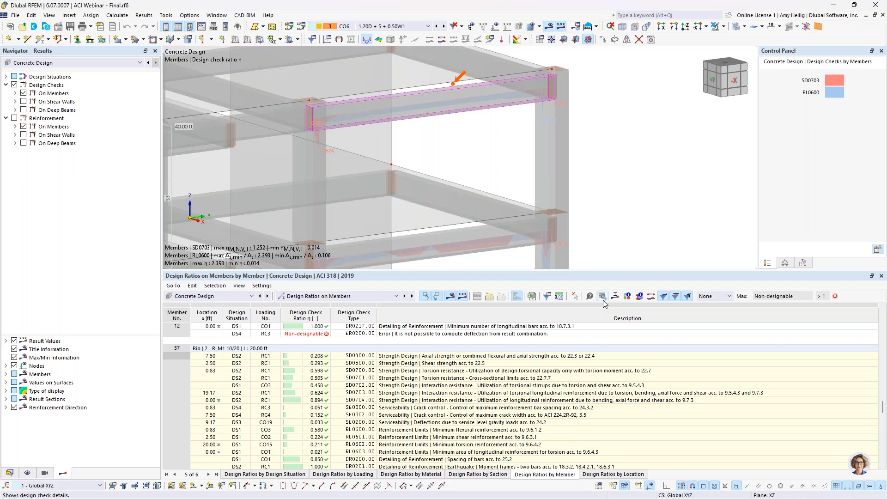
scroll(509, 408, "down", 1)
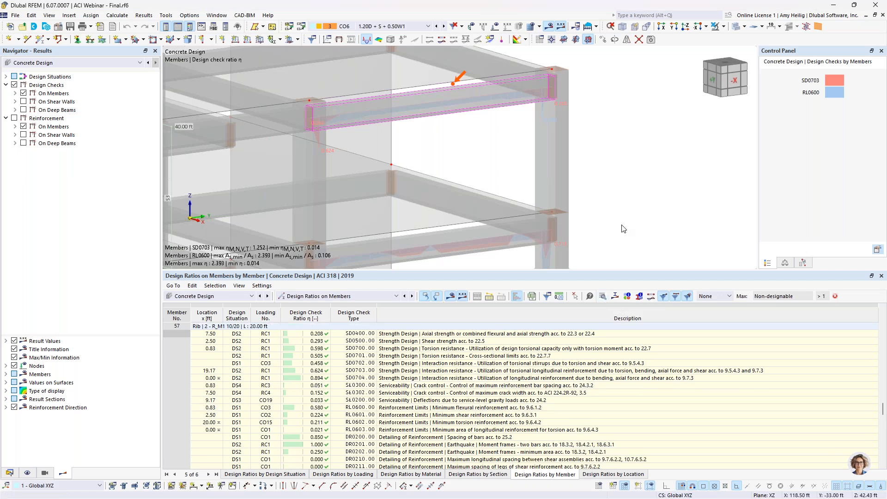
List the design ratios on shear walls and view the details of shear wall 1's axial and flexural strength check SD0400
left_click(336, 296)
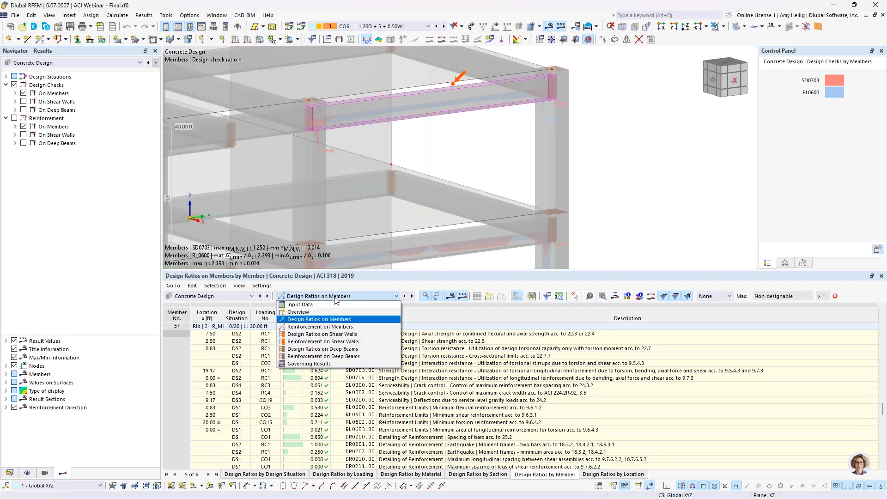
left_click(326, 334)
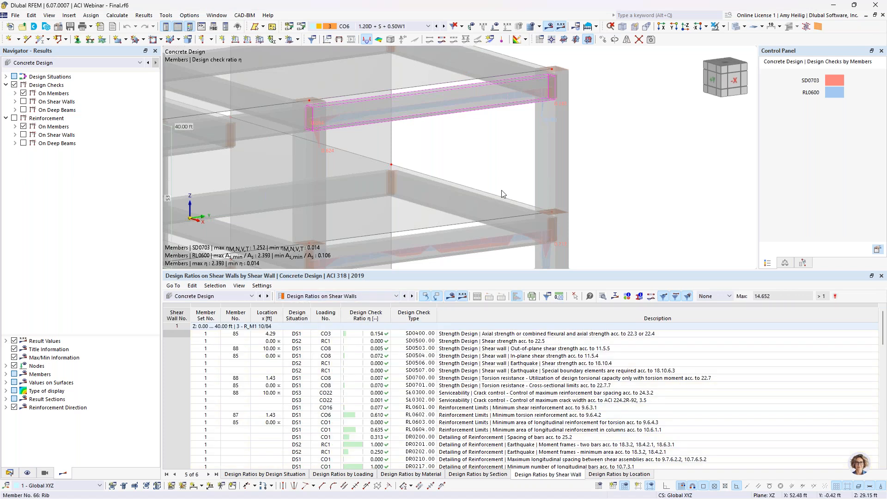
scroll(503, 193, "down", 5)
middle_click_drag(503, 194, 512, 155)
middle_click_drag(434, 242, 401, 244, "ctrl")
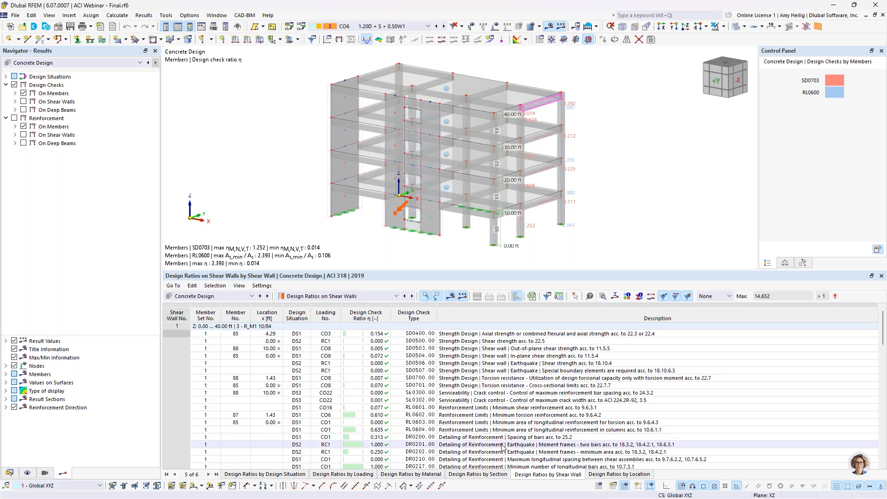
left_click(473, 334)
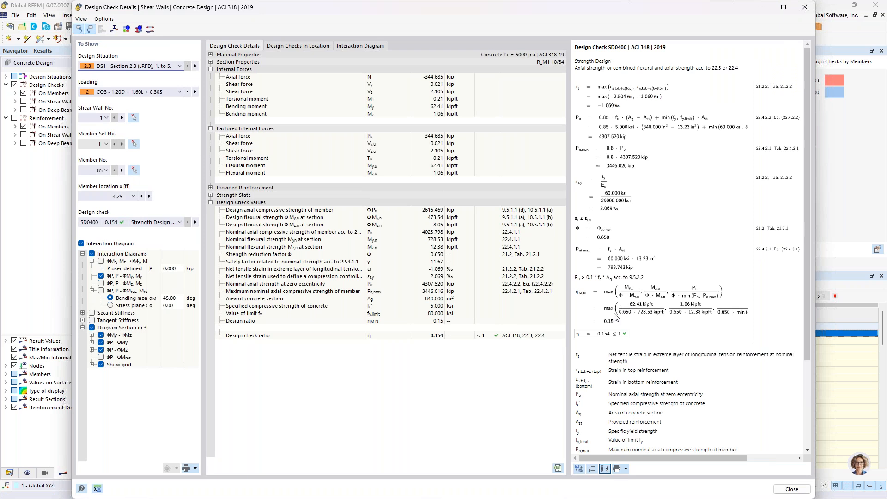
left_click(805, 8)
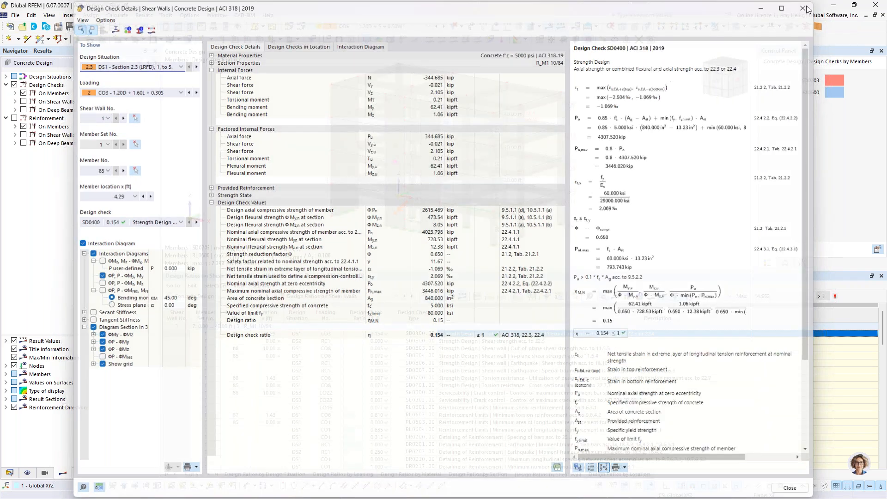
List the design ratios on deep beams and display the model as a wireframe around the lower wall openings
left_click(344, 297)
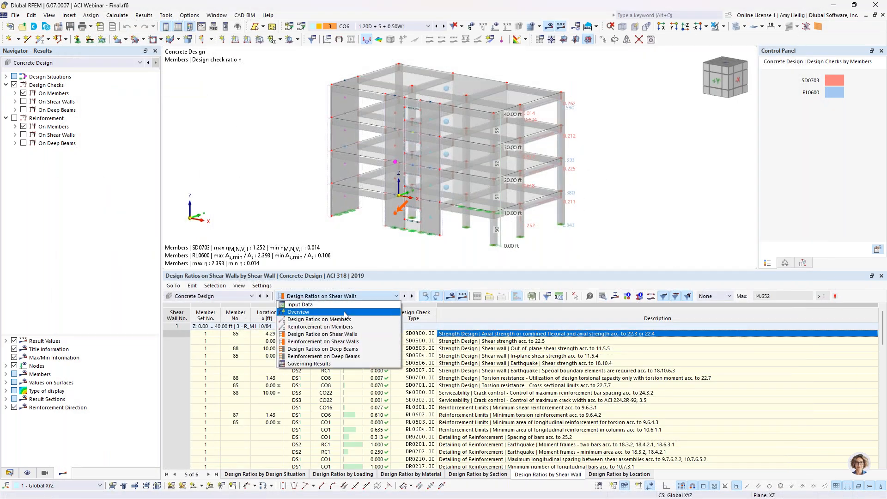
left_click(340, 350)
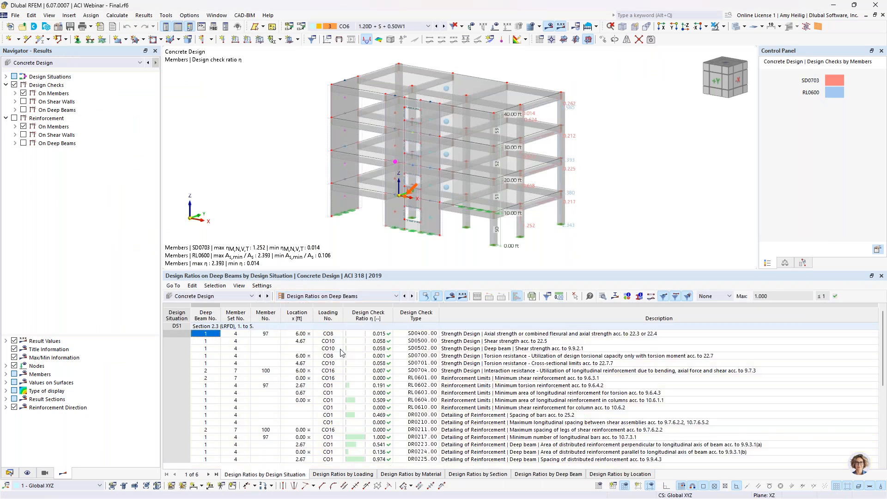
middle_click_drag(315, 220, 406, 225, "ctrl")
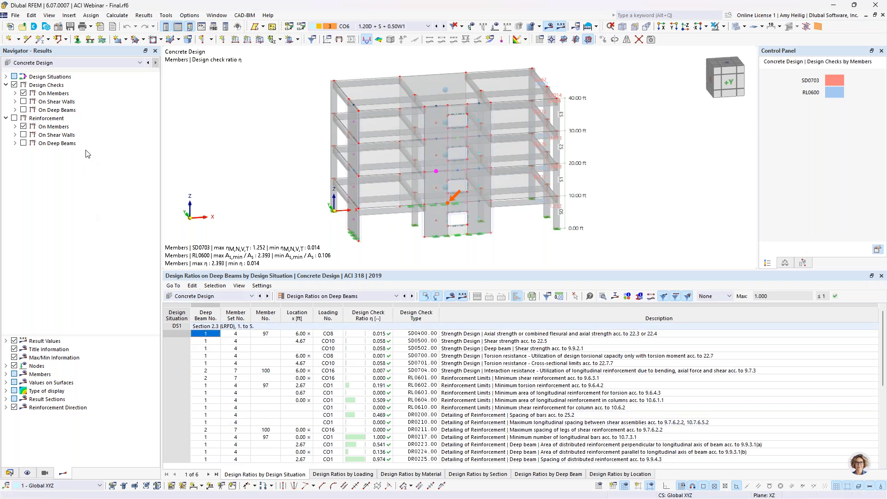
scroll(470, 209, "up", 5)
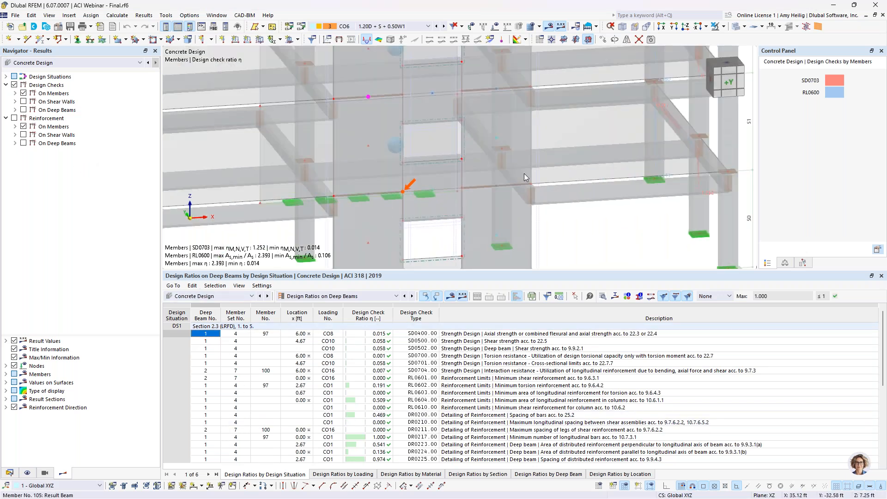
left_click(736, 27)
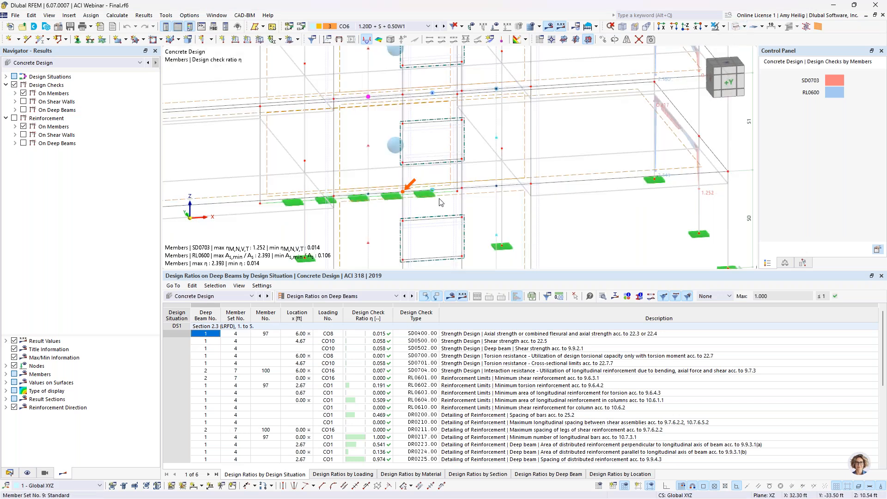
middle_click_drag(427, 199, 428, 181, "ctrl")
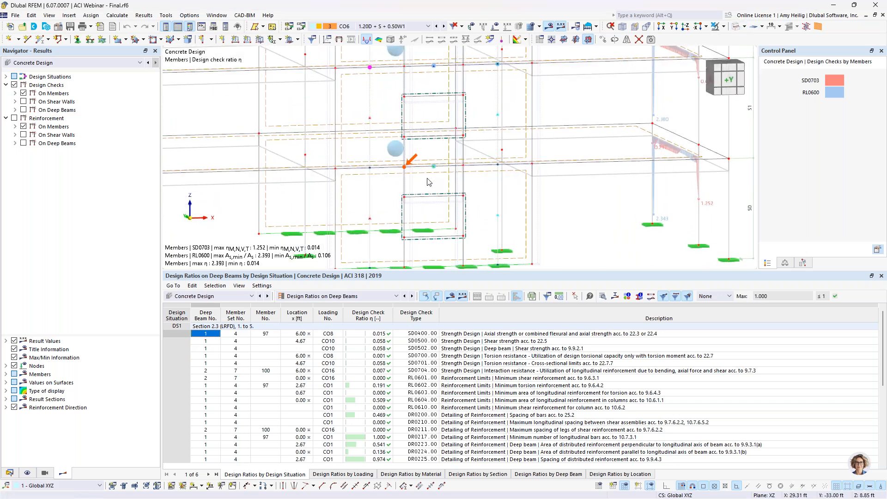
scroll(428, 182, "up", 3)
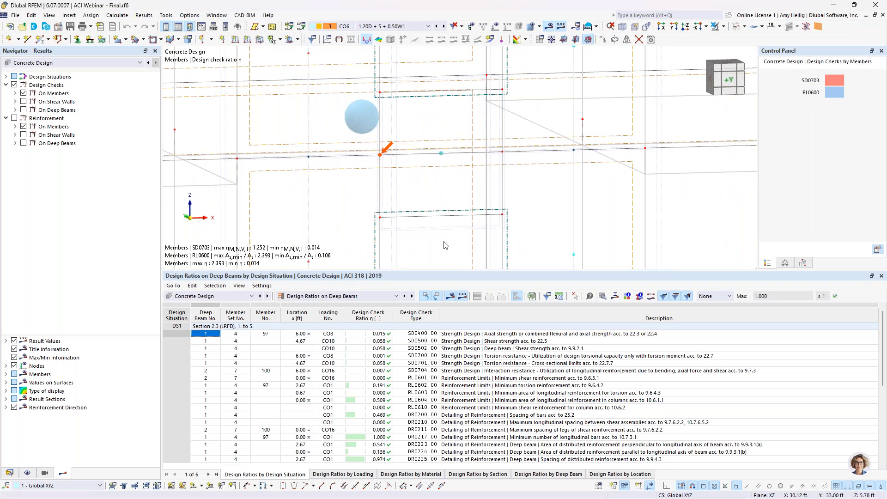
Display the deep beam design checks SD0400 and SD0502 on the model, with the ratio envelope turned off
left_click(16, 110)
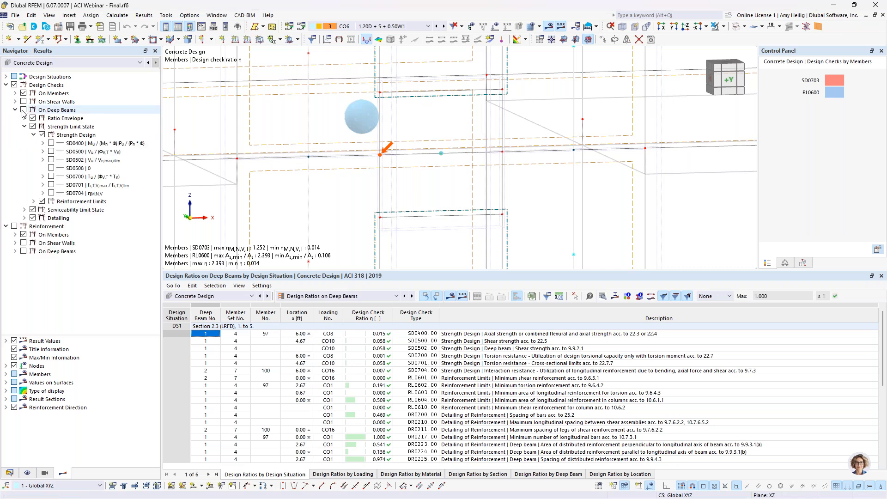
left_click(23, 111)
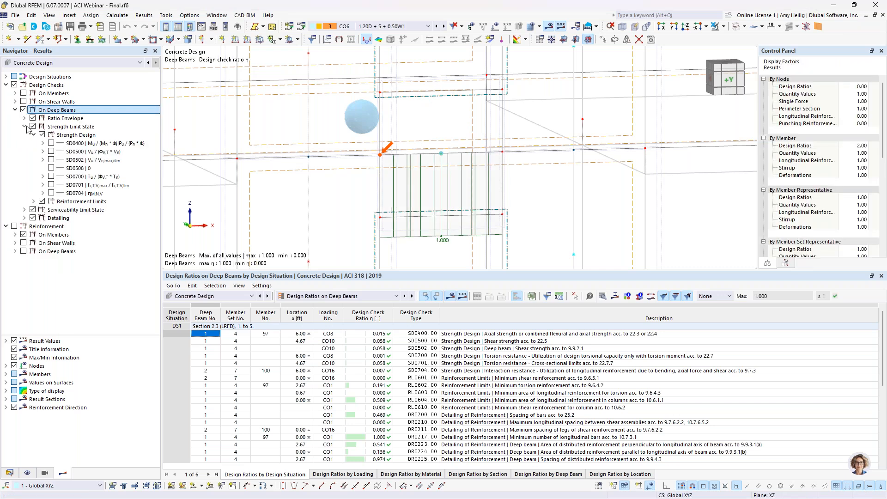
left_click(33, 119)
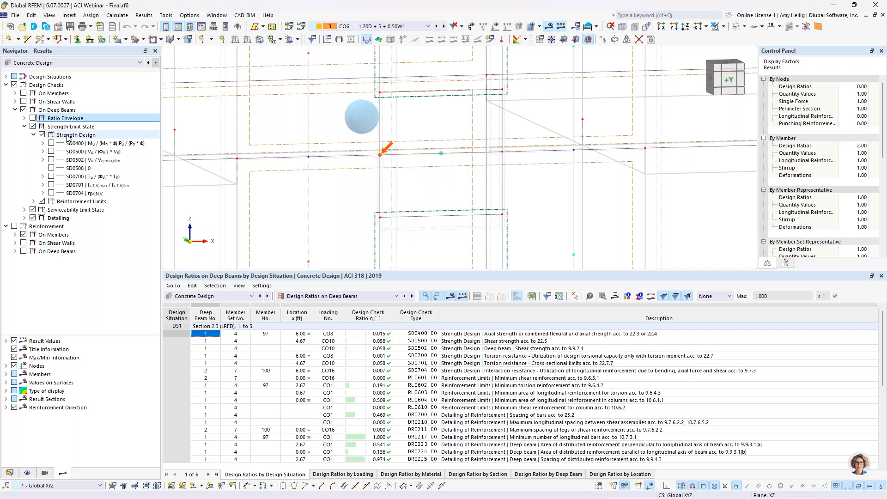
left_click(51, 143)
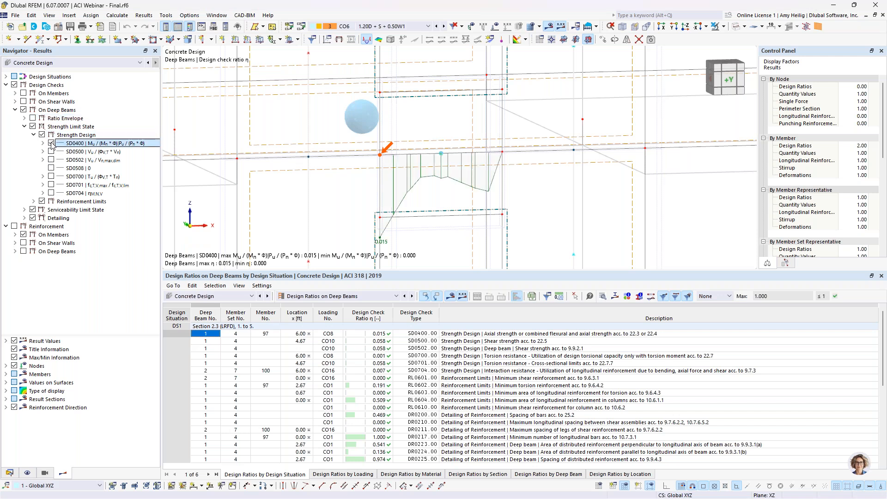
left_click(51, 160)
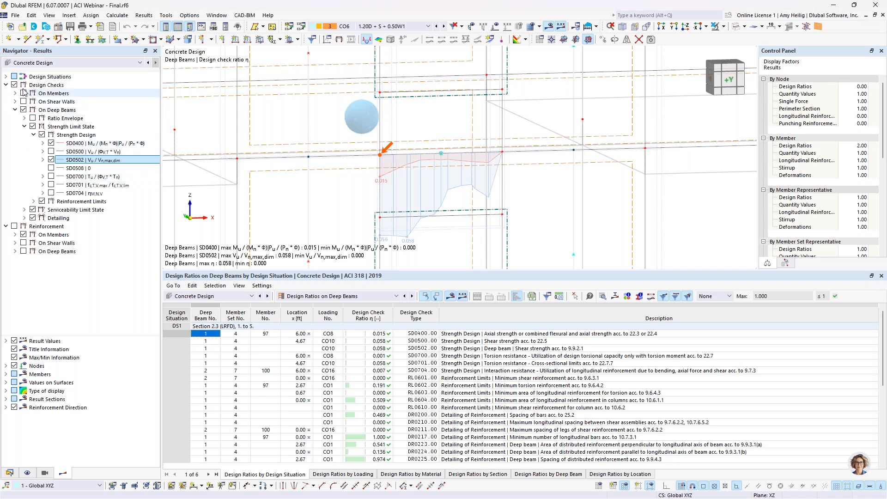
Replace the design check results with the reinforcement results on shear walls and expand their required, provided and not covered categories
left_click(5, 85)
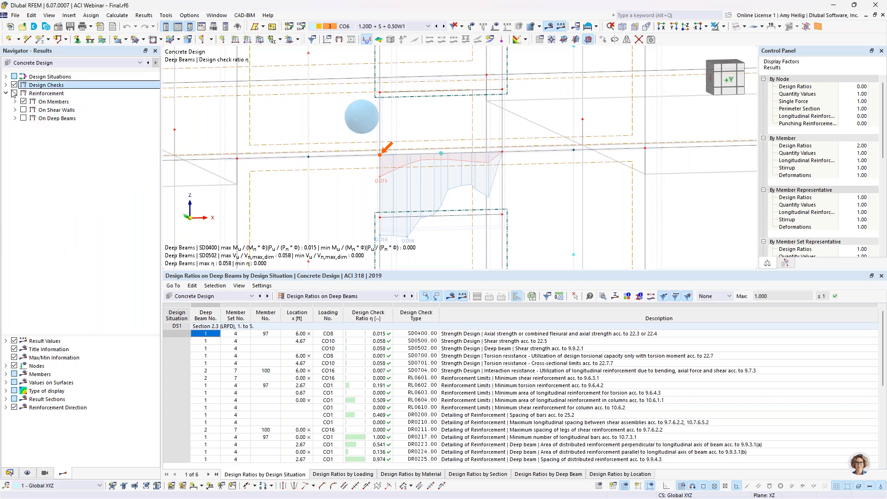
left_click(14, 93)
left_click(13, 93)
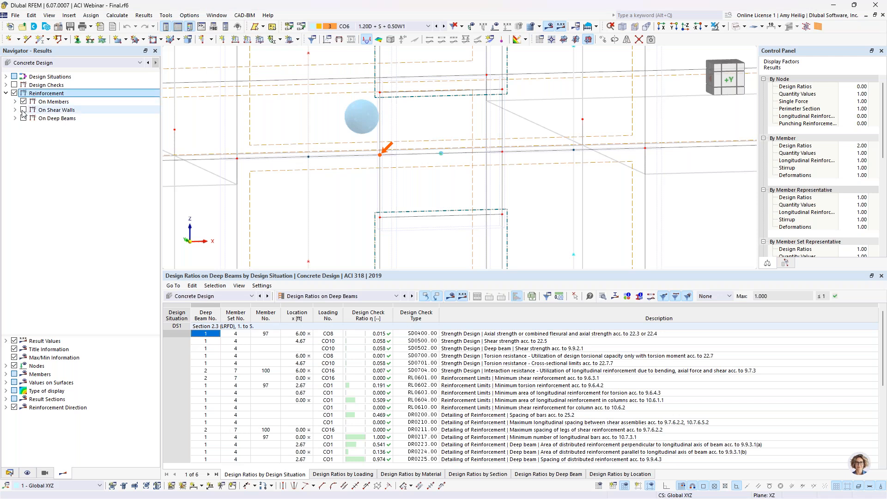
left_click(25, 111)
left_click(23, 110)
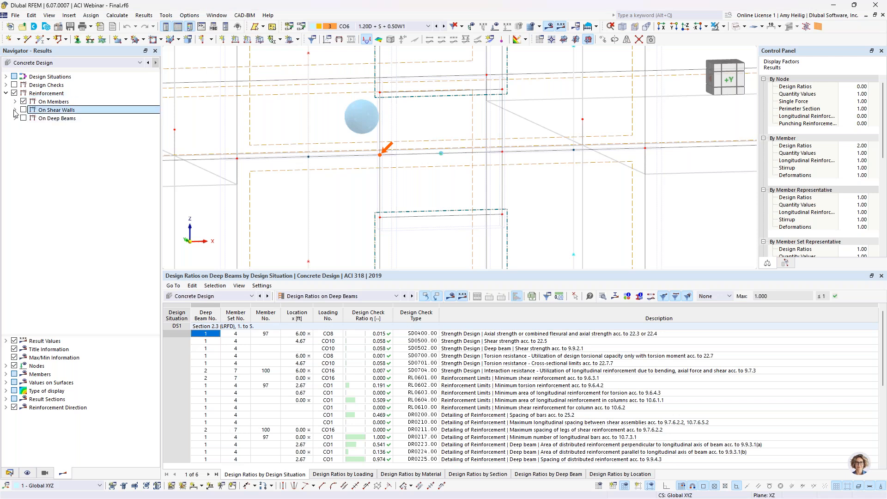
left_click(15, 110)
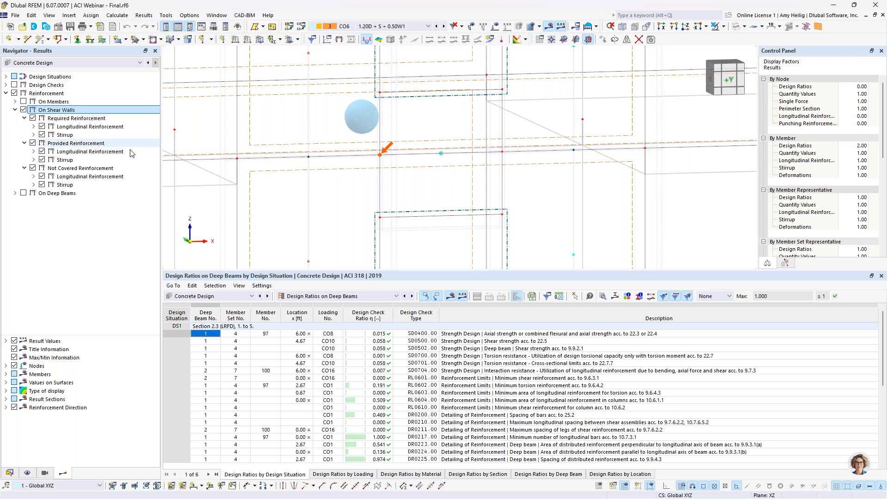
scroll(447, 194, "down", 5)
middle_click_drag(447, 194, 375, 200)
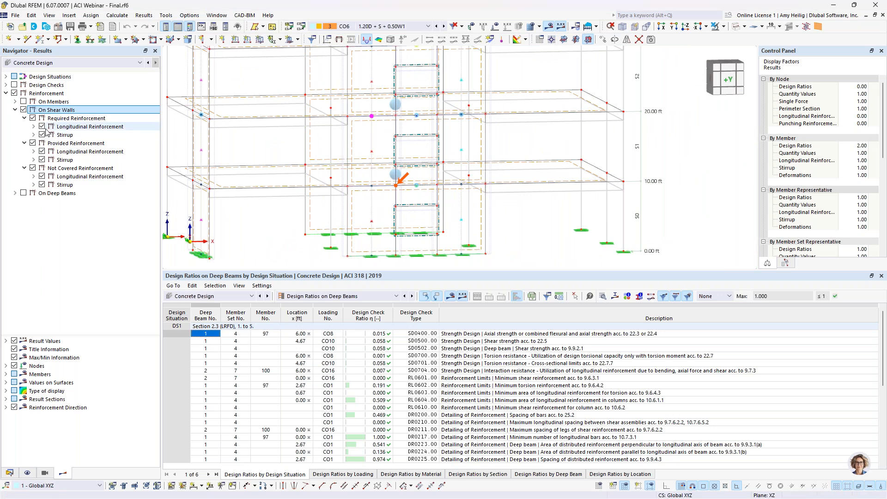
Display the required top longitudinal reinforcement As,req,+z on the shear walls and inspect its diagrams
left_click(34, 127)
left_click(52, 136)
left_click(51, 135)
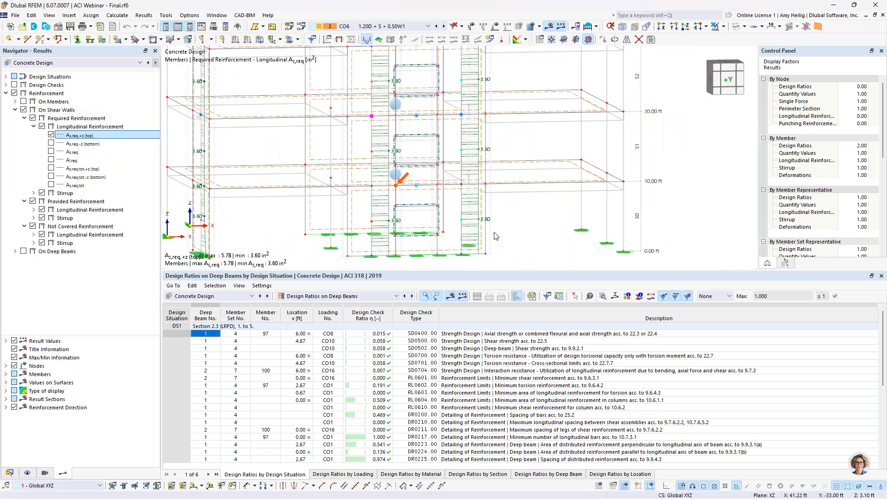
scroll(495, 236, "up", 4)
scroll(495, 236, "down", 3)
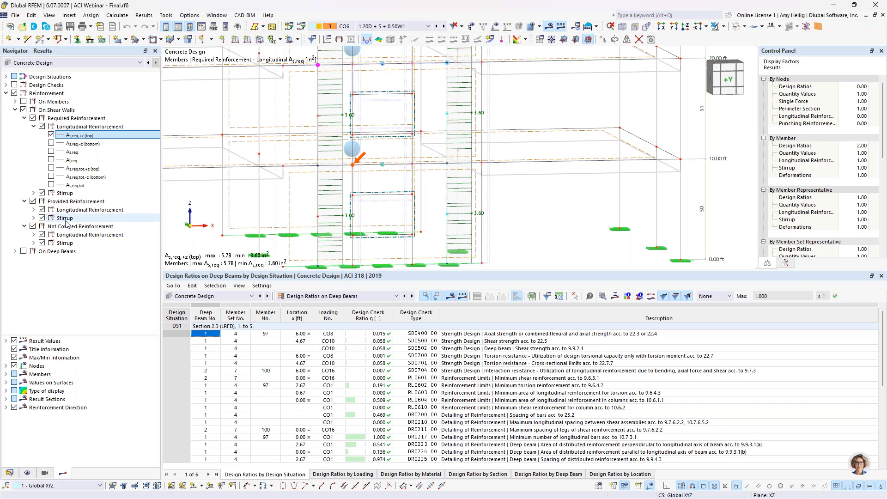
Add the provided top longitudinal reinforcement As,prov,+z to the shear wall display and expand the not covered longitudinal reinforcement
left_click(34, 211)
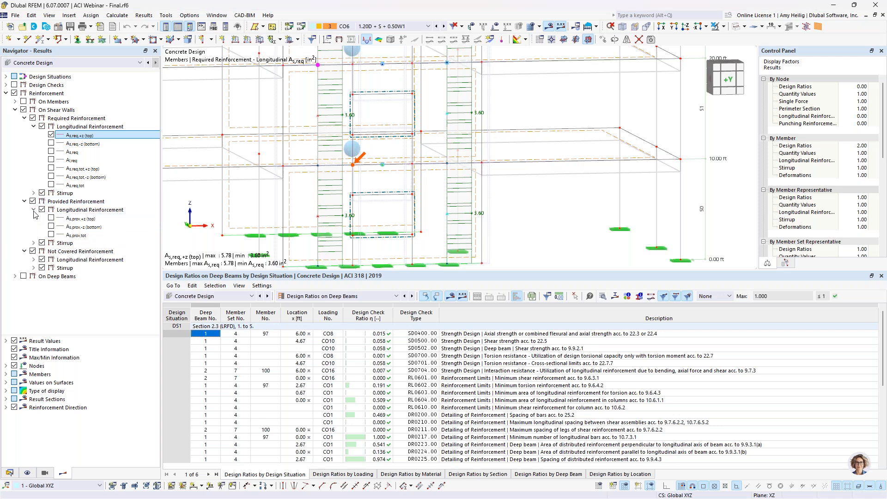
left_click(50, 219)
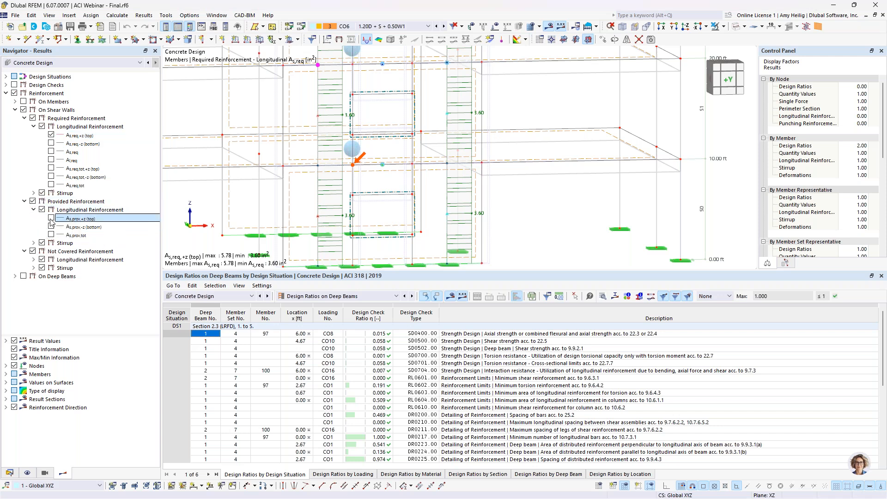
left_click(51, 218)
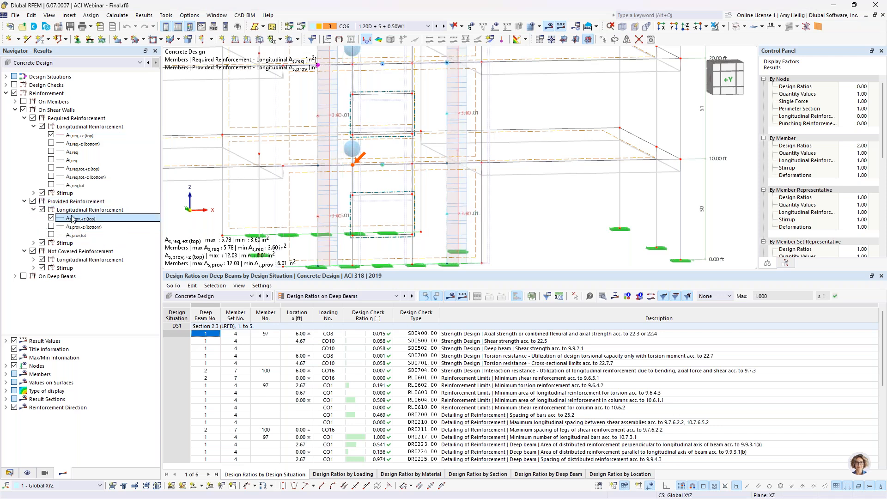
scroll(463, 223, "up", 2)
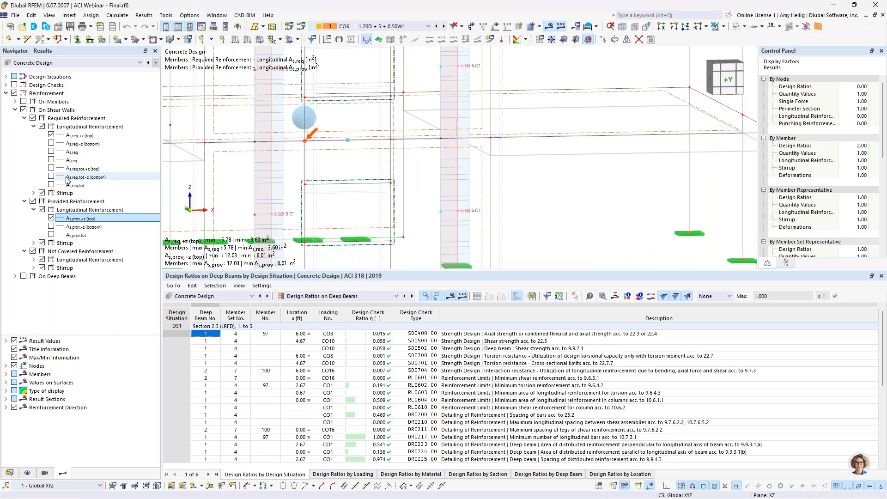
left_click(33, 259)
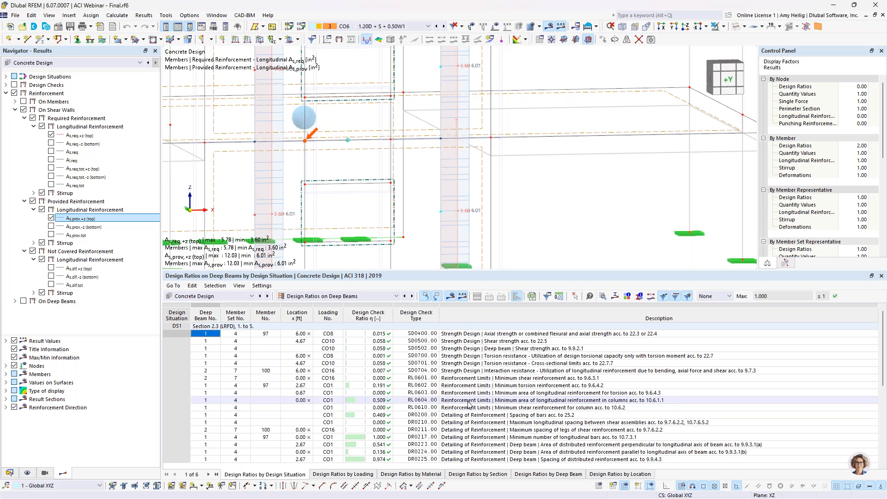
Switch the displayed results from Concrete Design to Static Analysis and show the whole building
left_click(64, 66)
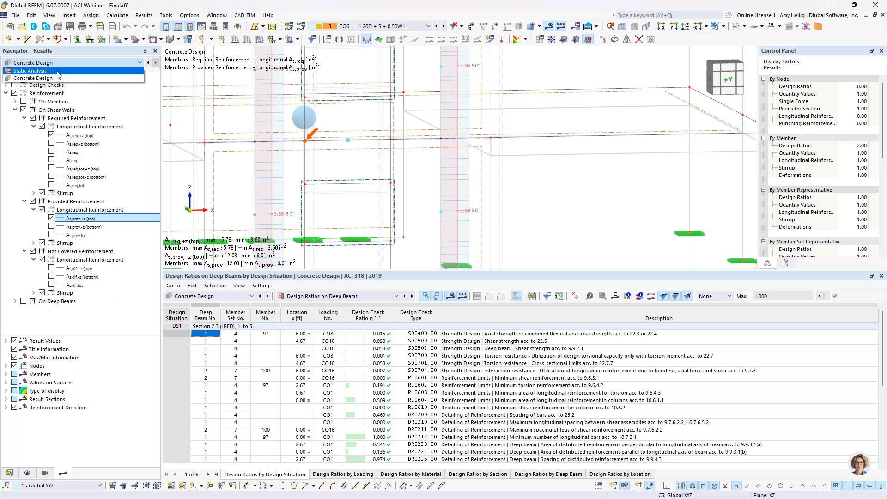
left_click(57, 72)
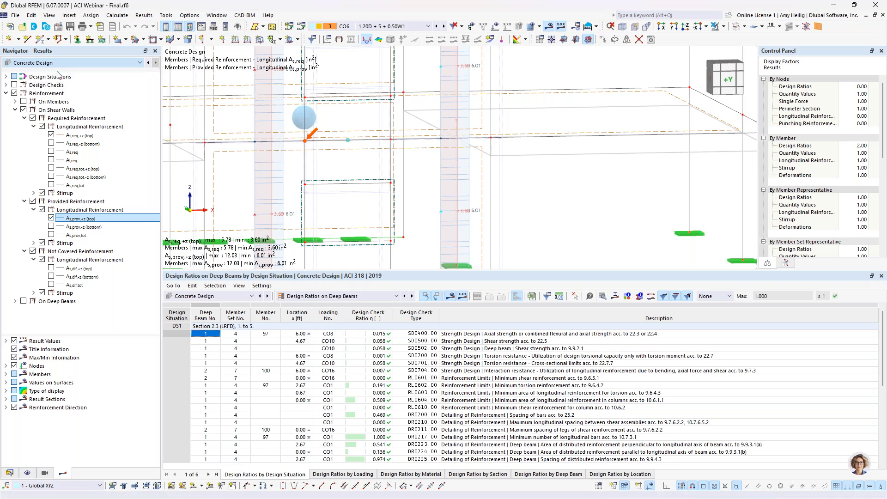
scroll(499, 178, "down", 4)
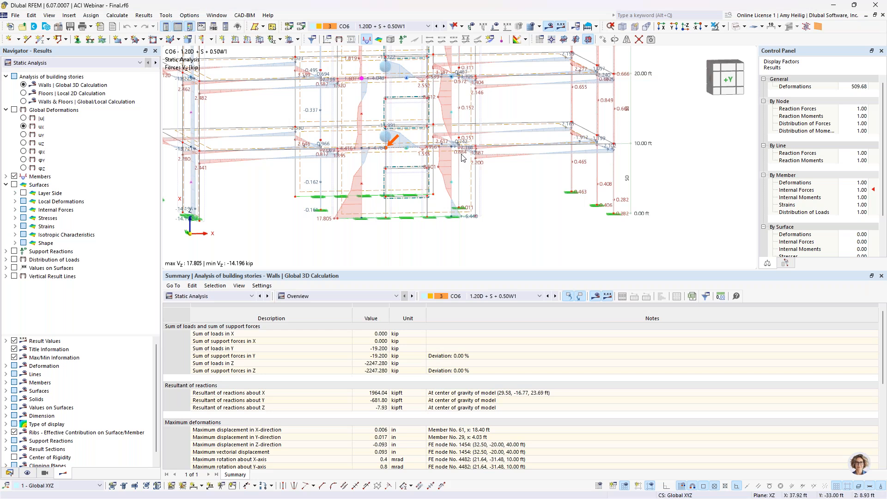
middle_click_drag(499, 178, 524, 225)
scroll(524, 225, "down", 2)
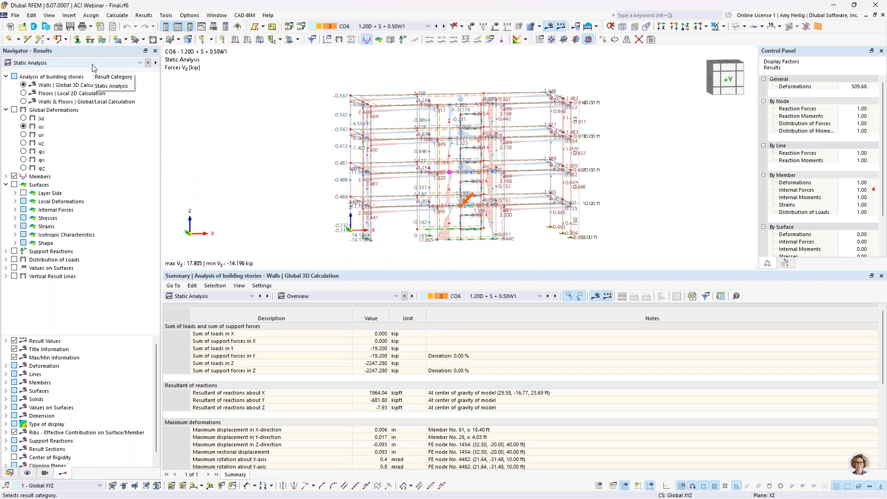
Display the total global deformations |u| of the building for load combination CO6, 1.20D + S + 0.50W1, in a 3D view
left_click(395, 26)
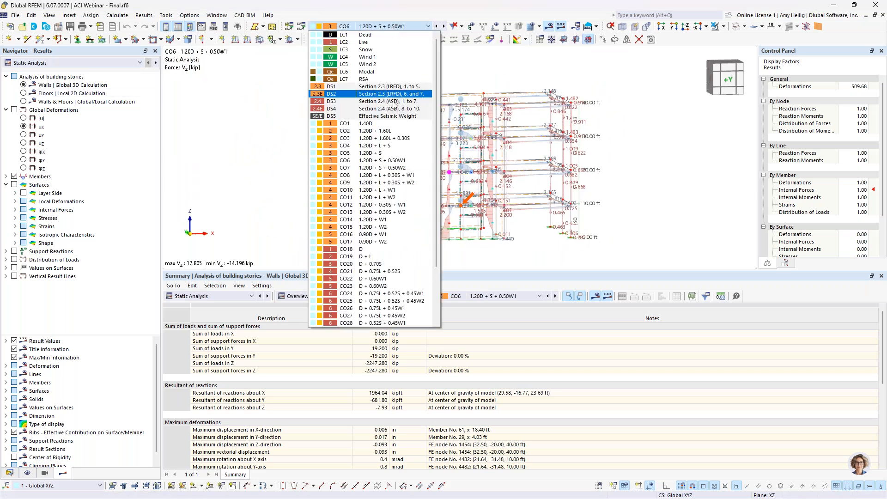
left_click(371, 160)
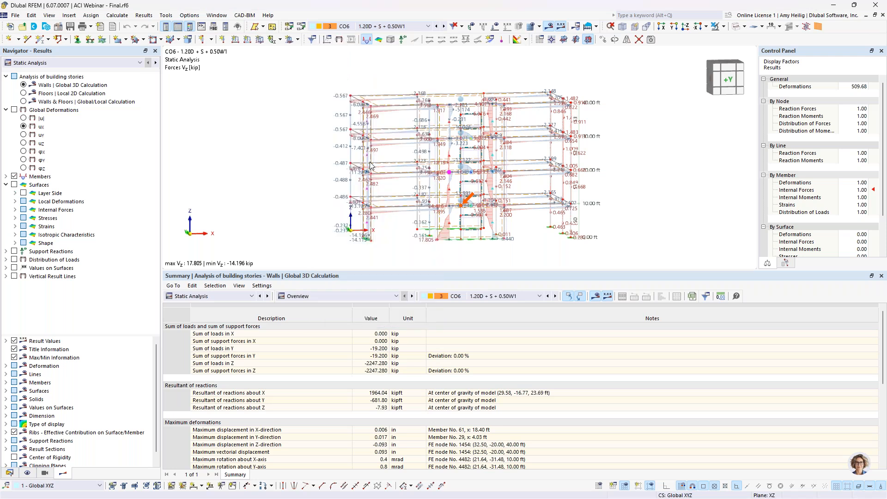
left_click(14, 110)
left_click(24, 119)
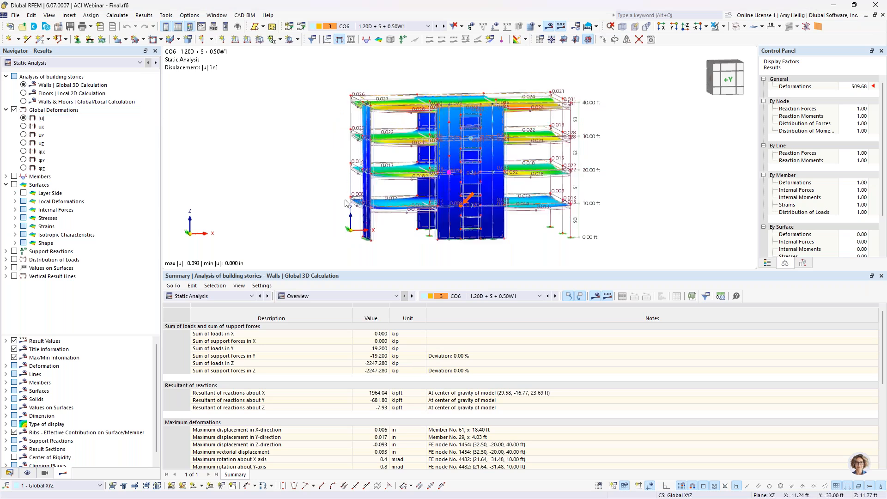
middle_click_drag(331, 185, 568, 187, "ctrl")
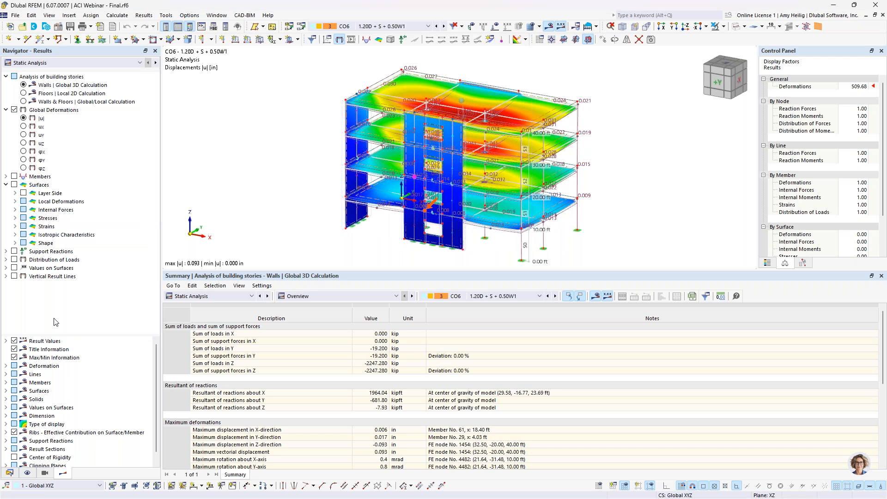
Hide the result values on the deformed model and look through the available load cases and combinations, keeping CO6
left_click(15, 341)
left_click(14, 341)
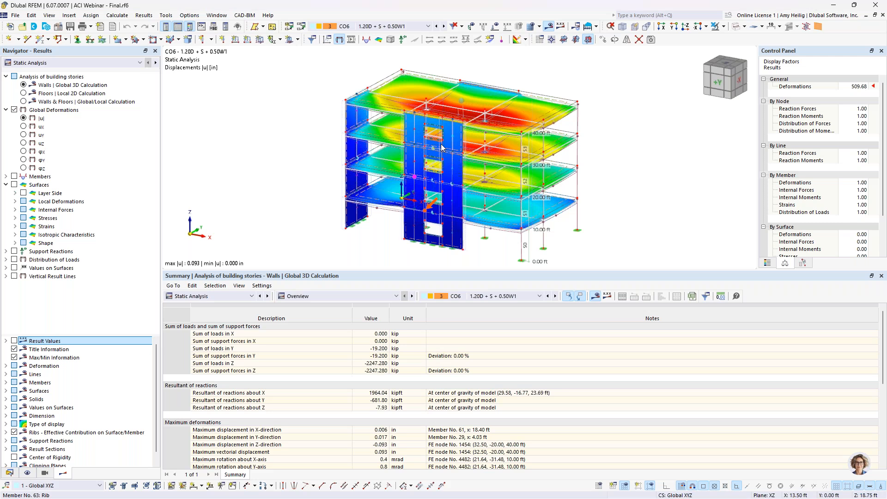
left_click(428, 27)
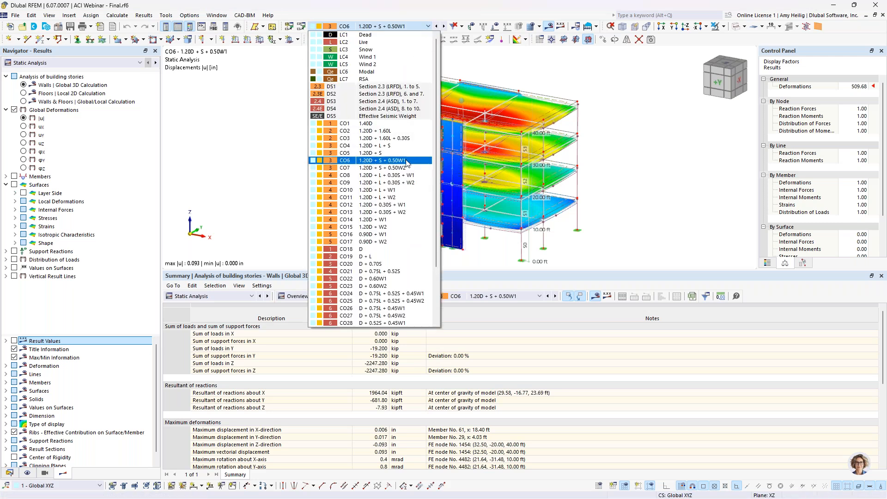
left_click(239, 182)
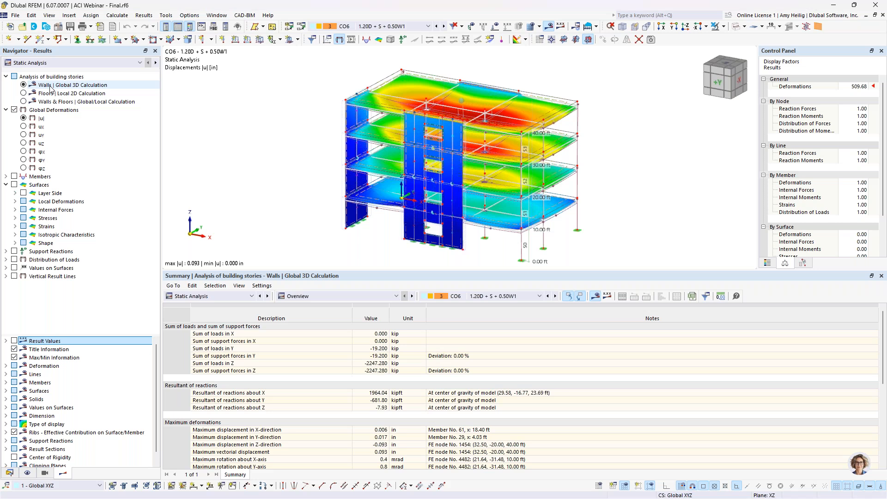
Show the CO6 deformations from the Floors | Local 2D Calculation and examine the slabs and the load combination list
left_click(23, 93)
left_click(23, 93)
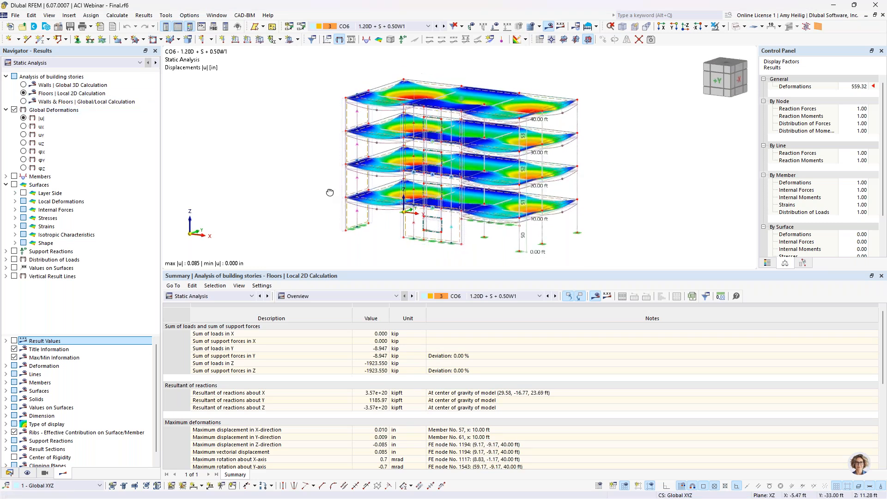
scroll(340, 180, "up", 1)
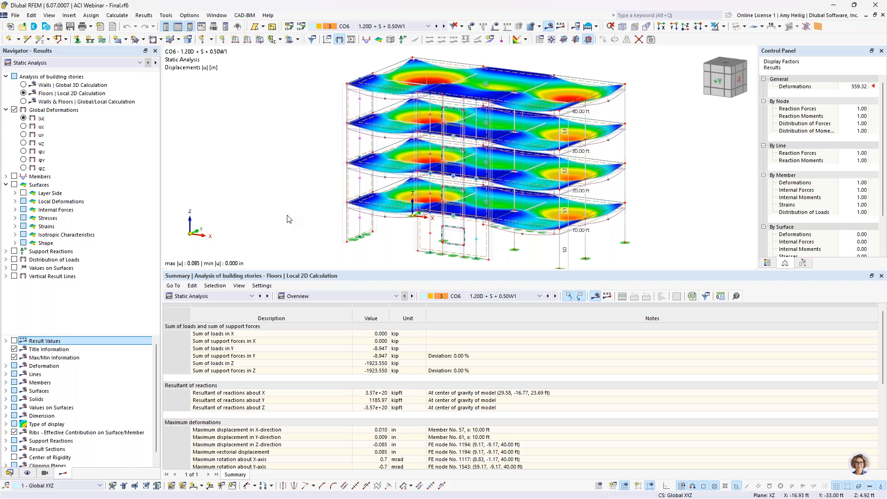
left_click(397, 26)
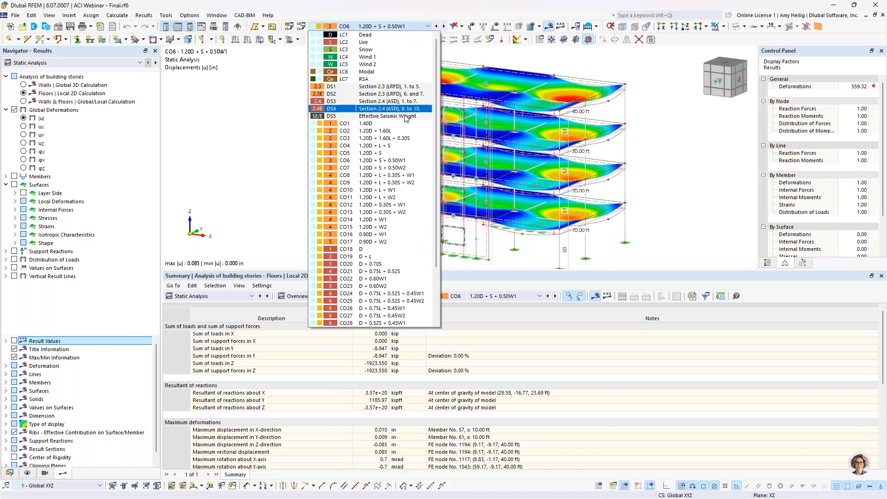
left_click(254, 167)
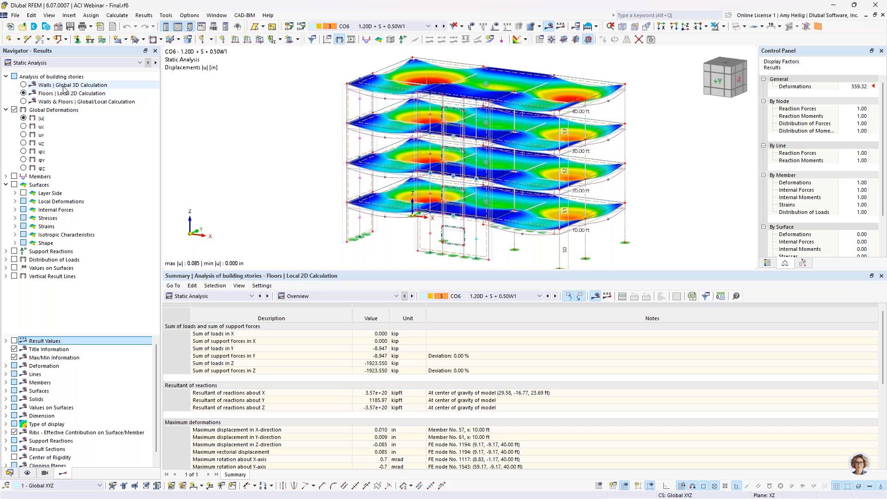
Show the deformations from the Walls & Floors | Global/Local Calculation and enlarge the model view above the summary table
left_click(24, 102)
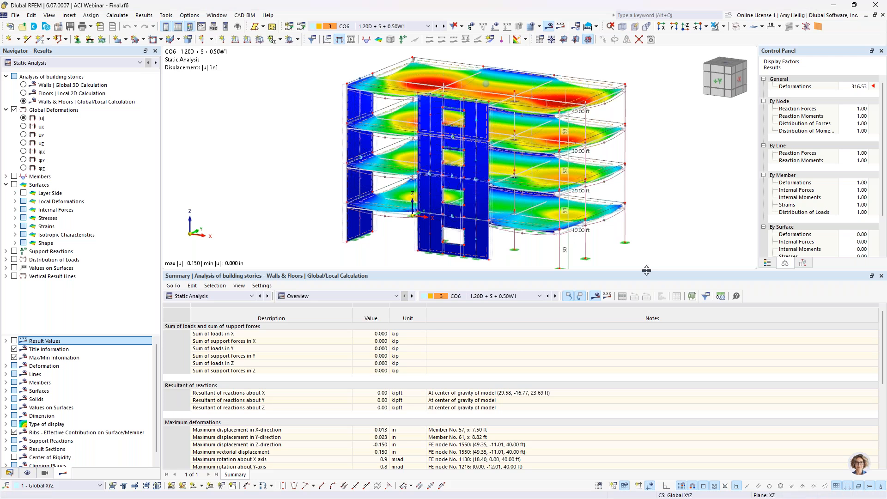
left_click_drag(646, 270, 646, 322)
middle_click_drag(670, 238, 641, 242, "ctrl")
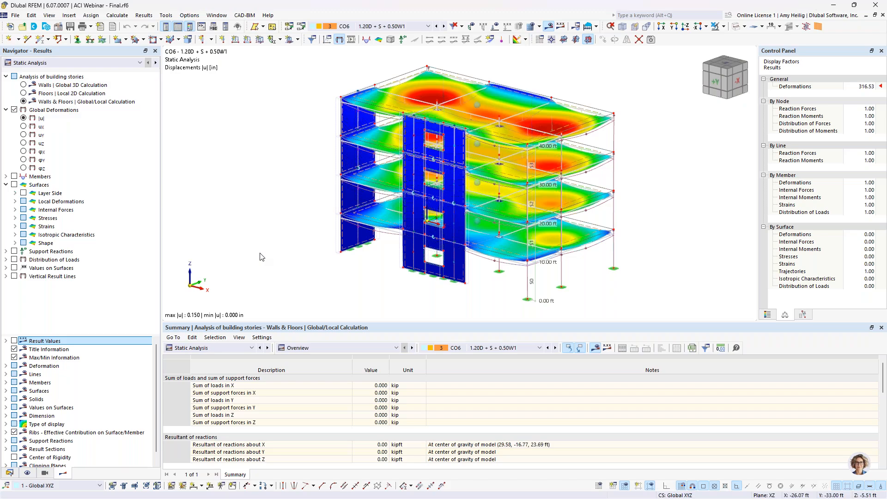
Switch to the PowerPoint slide show and advance to the ACI 318 Concrete Design Future Developments slide
key("super+Tab")
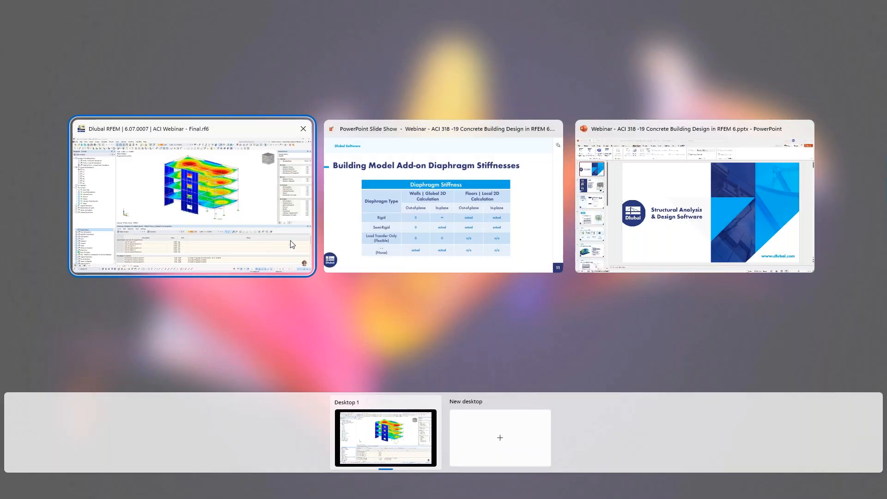
left_click(448, 203)
key("Right")
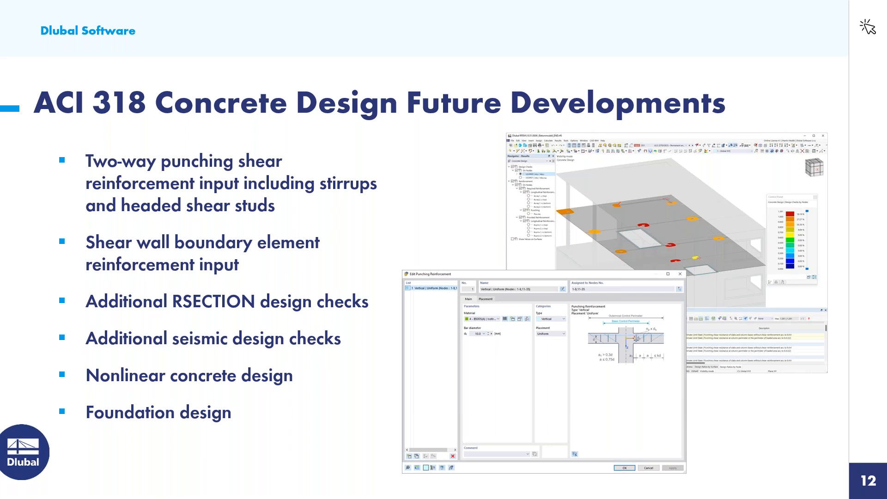